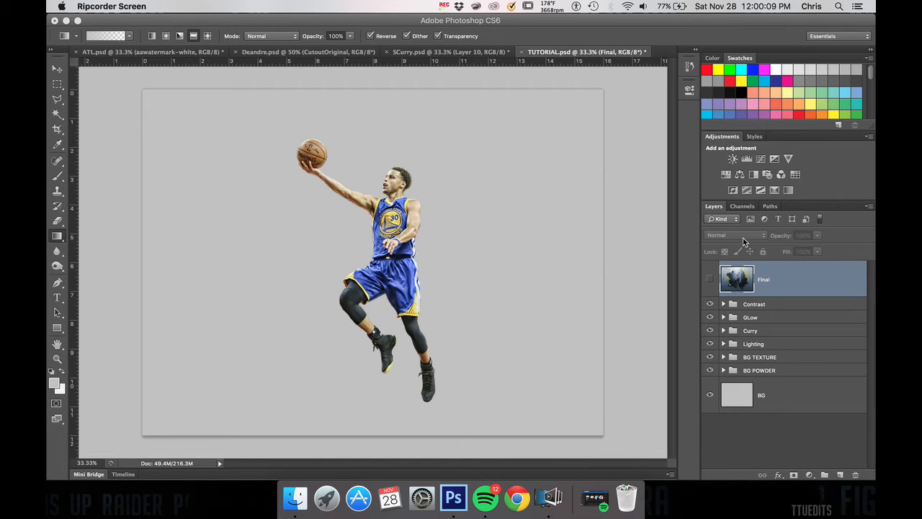
Step: Show the Final layer to preview the finished composite, and hide it again
click(710, 282)
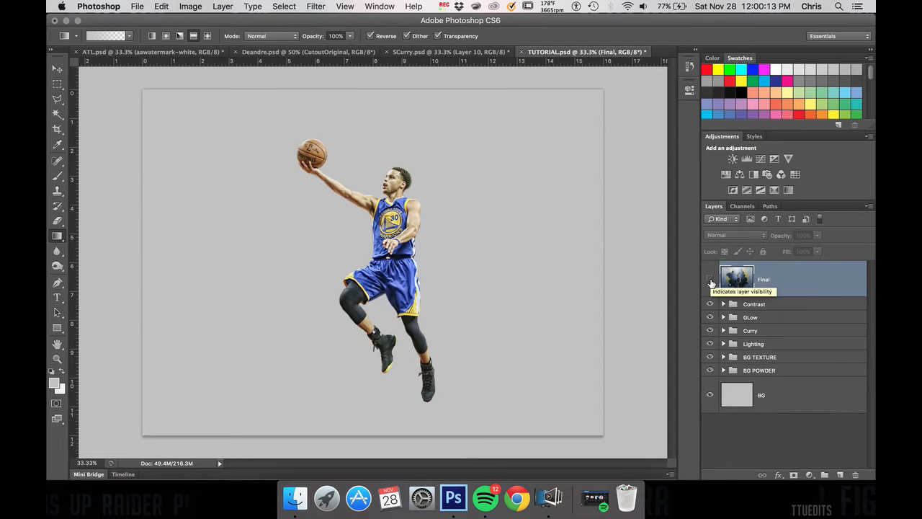
click(710, 280)
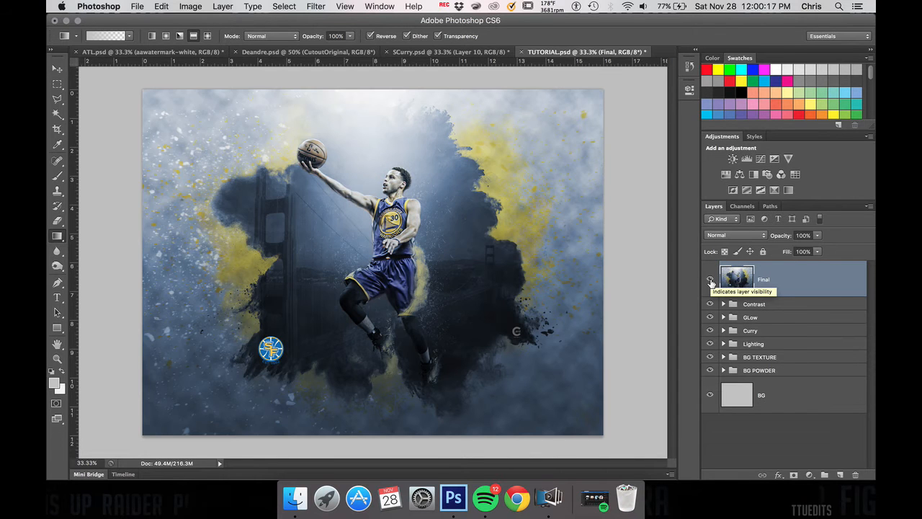
click(710, 280)
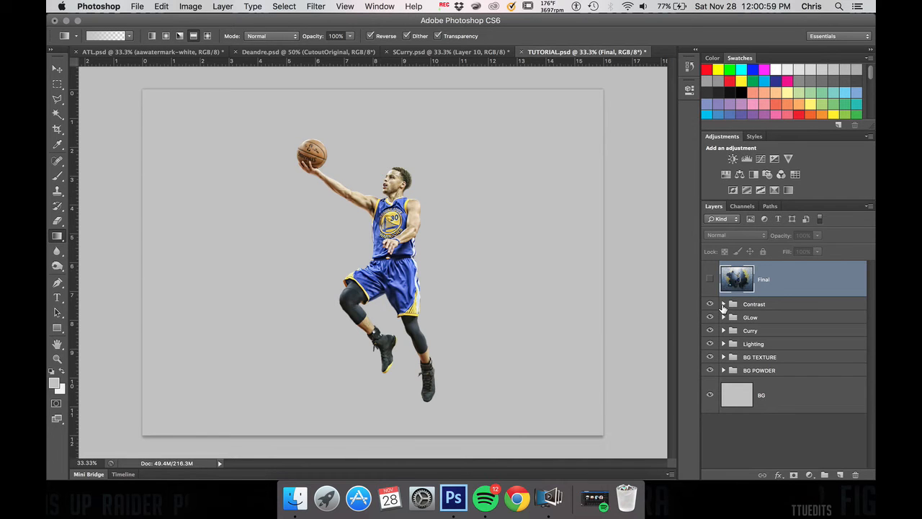
Step: Expand the BG POWDER group and select its BlueBrush layer
click(724, 372)
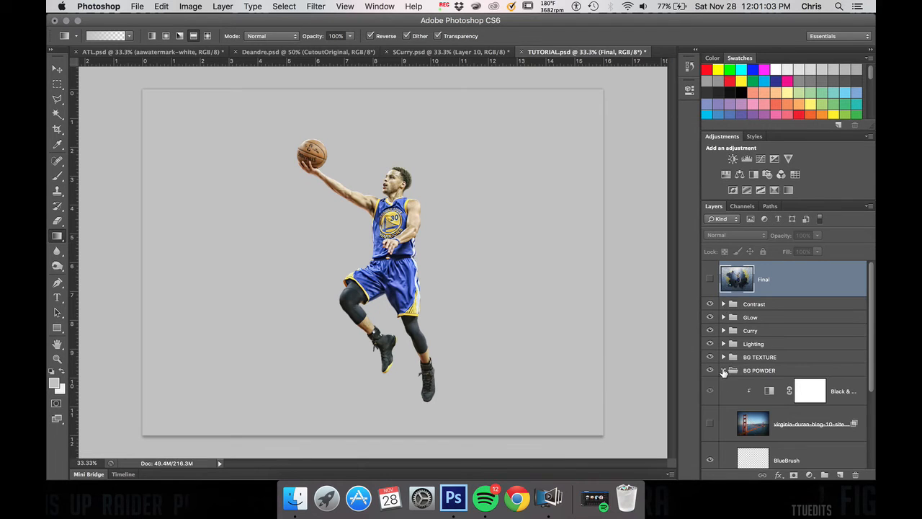
scroll(765, 369, down, 4)
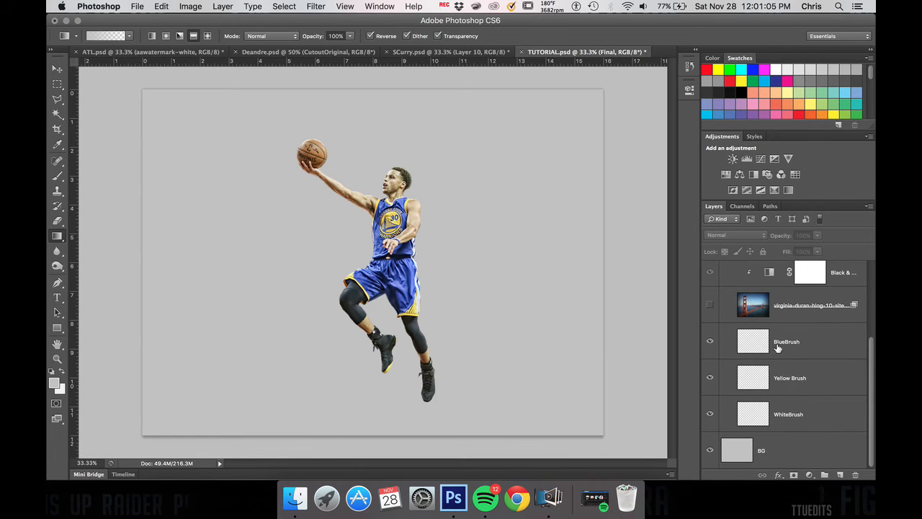
scroll(769, 347, up, 3)
scroll(775, 368, down, 3)
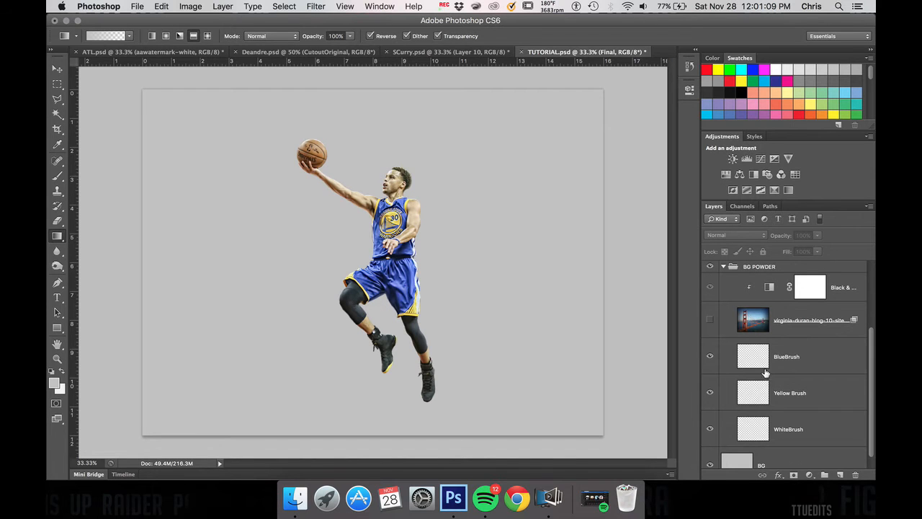
click(761, 363)
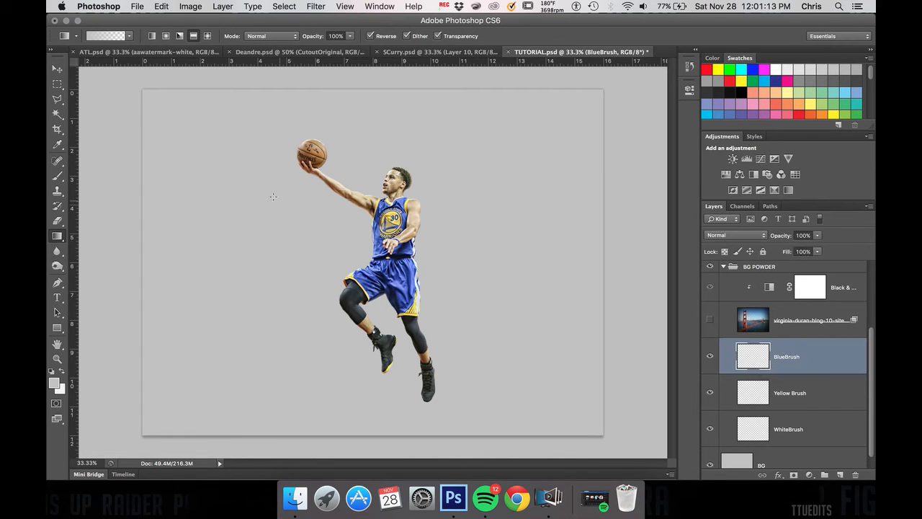
Step: Activate the Brush tool and choose the 4394 px powder-burst brush from the brush presets
click(52, 179)
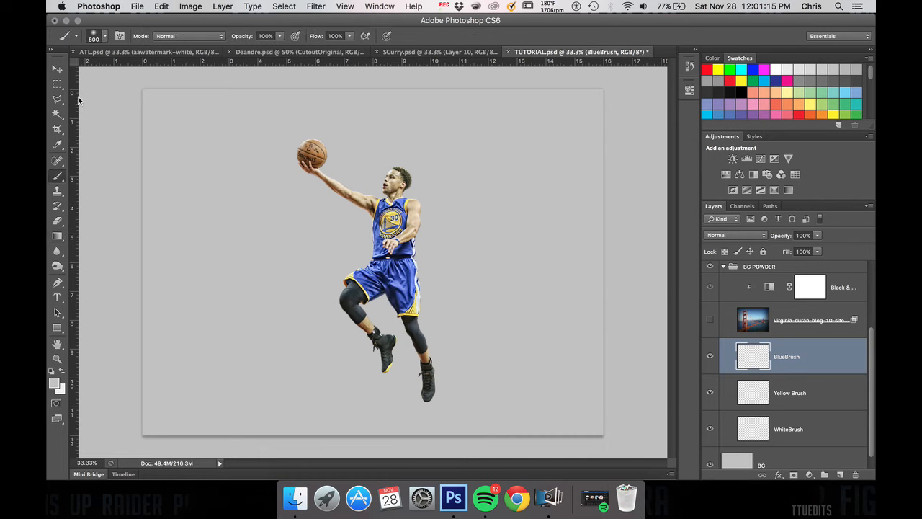
click(104, 38)
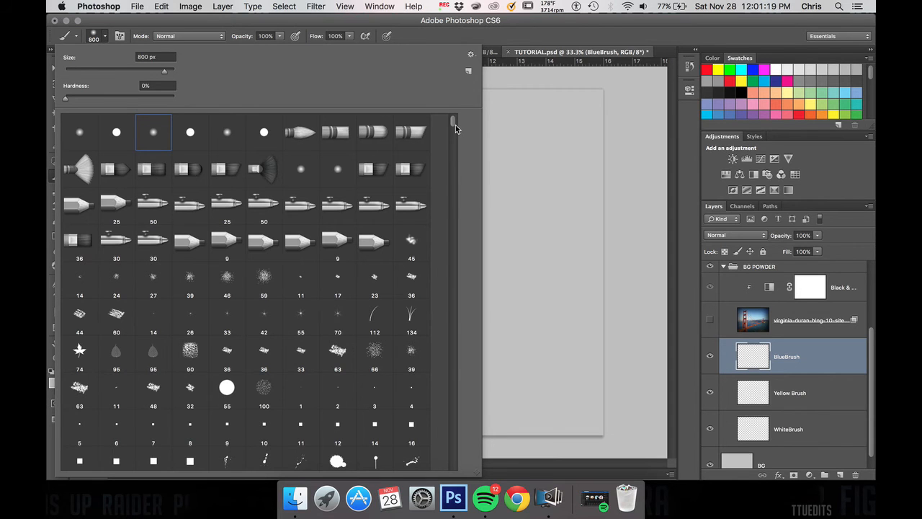
drag(456, 125, 455, 204)
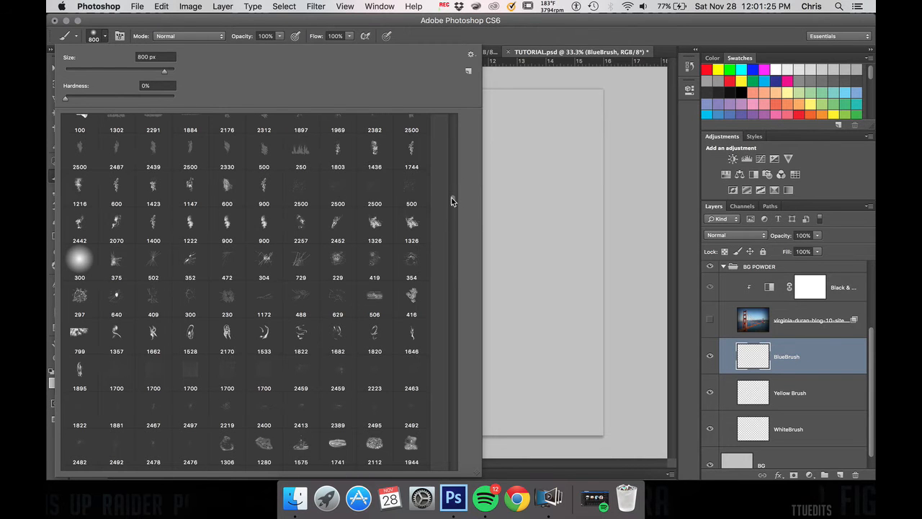
mouse_move(451, 199)
mouse_down()
mouse_move(454, 223)
mouse_move(455, 212)
mouse_up()
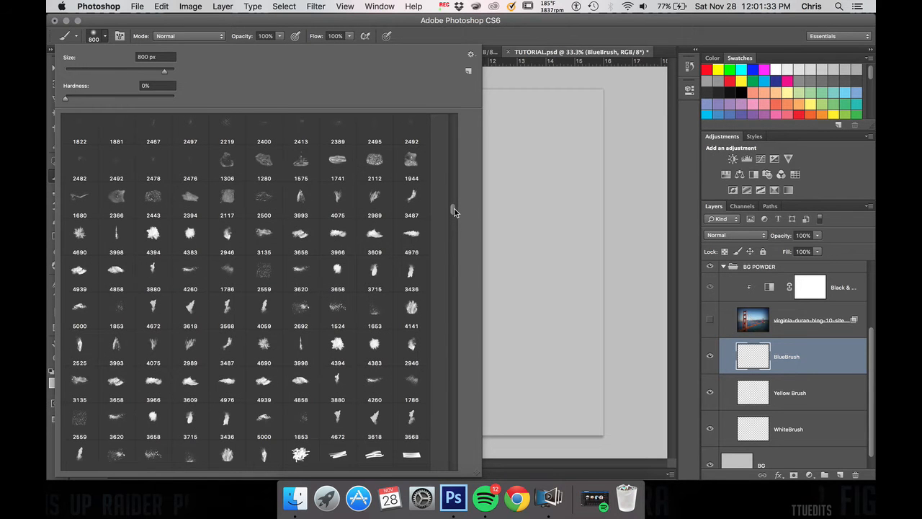
click(152, 235)
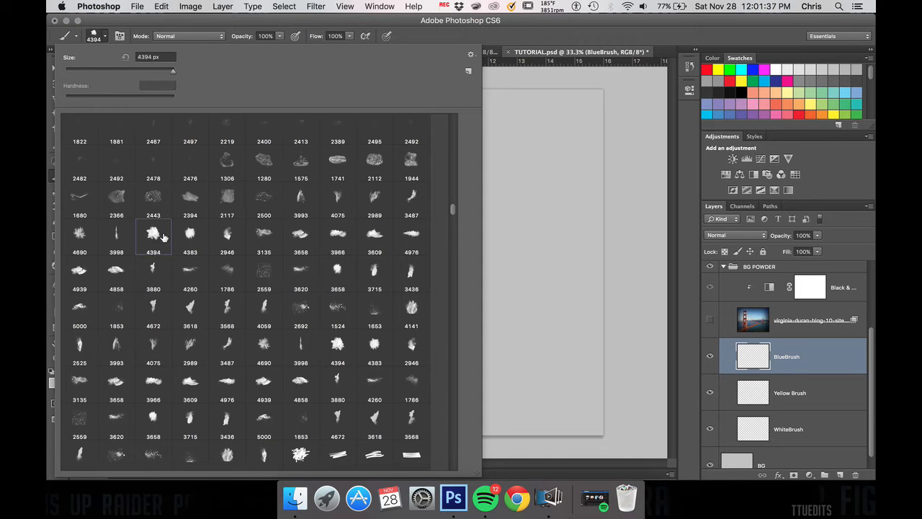
key(Return)
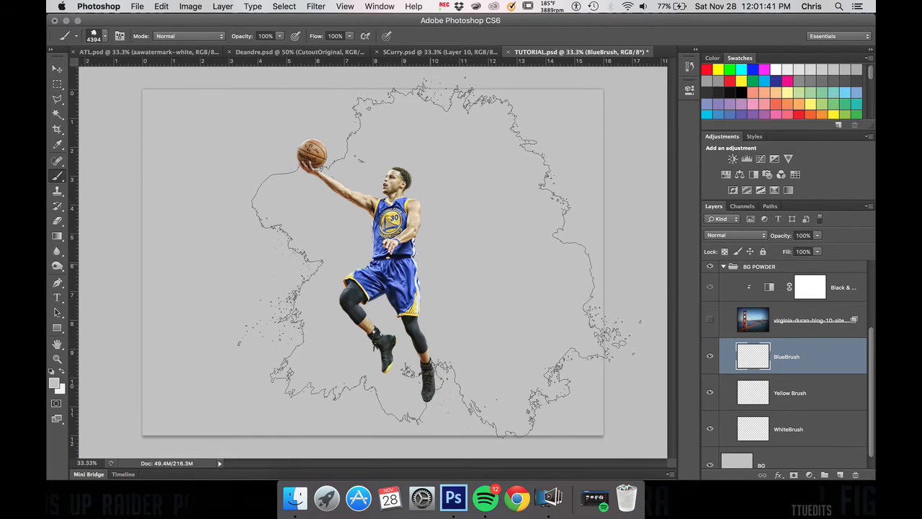
click(389, 260)
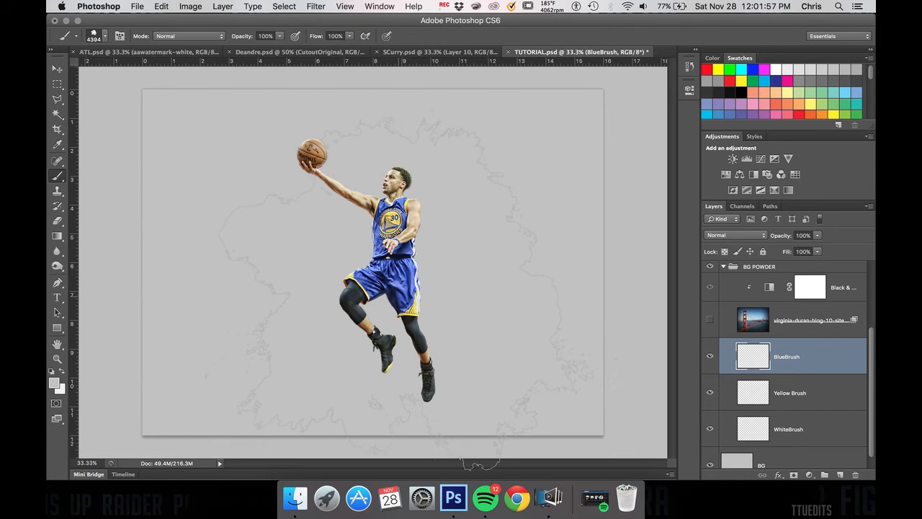
Step: Sample the blue of the player's shorts and stamp one 4200 px powder burst behind the player on the BlueBrush layer
key(i)
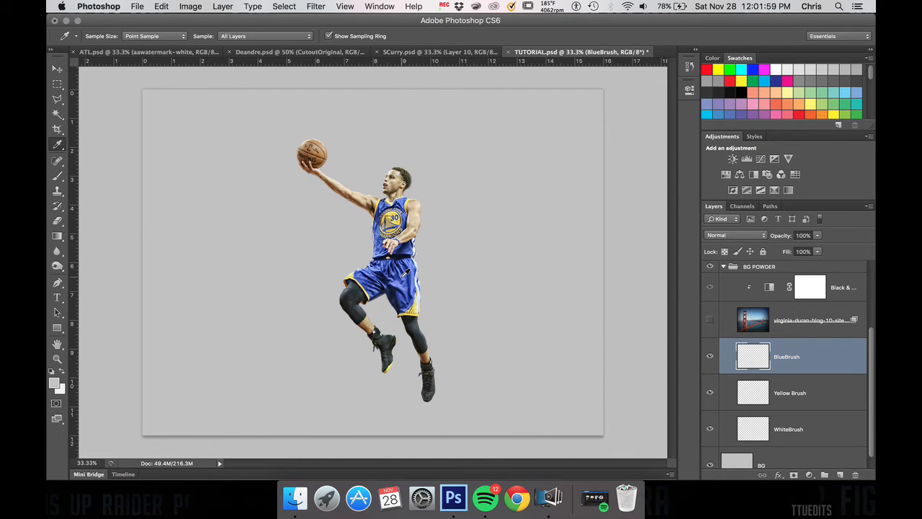
click(402, 272)
mouse_move(405, 274)
mouse_down()
mouse_move(407, 291)
mouse_move(415, 246)
mouse_move(424, 246)
mouse_move(393, 251)
mouse_move(414, 268)
mouse_up()
key(b)
key(bracketleft)
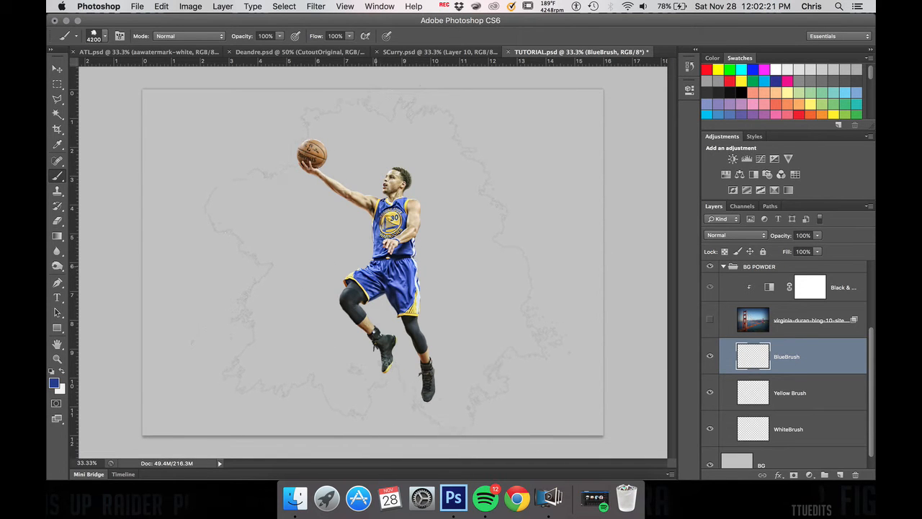
key(bracketleft)
click(390, 261)
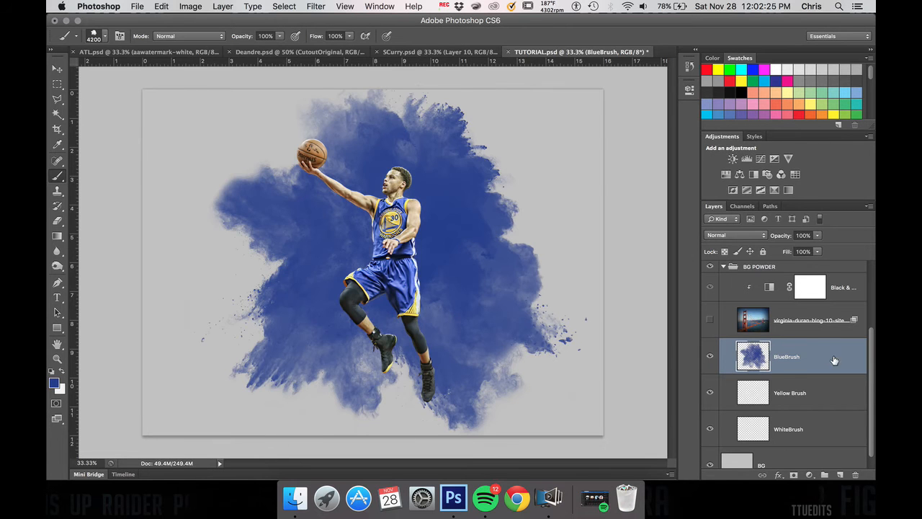
Step: Select the Yellow Brush layer, sample the yellow trim of the shorts, and choose the 4383 px powder brush
click(787, 399)
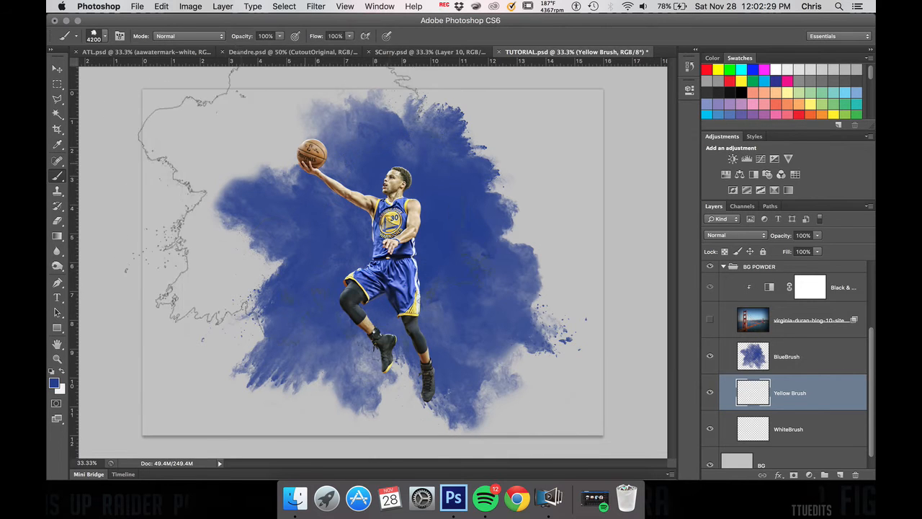
key(i)
click(418, 308)
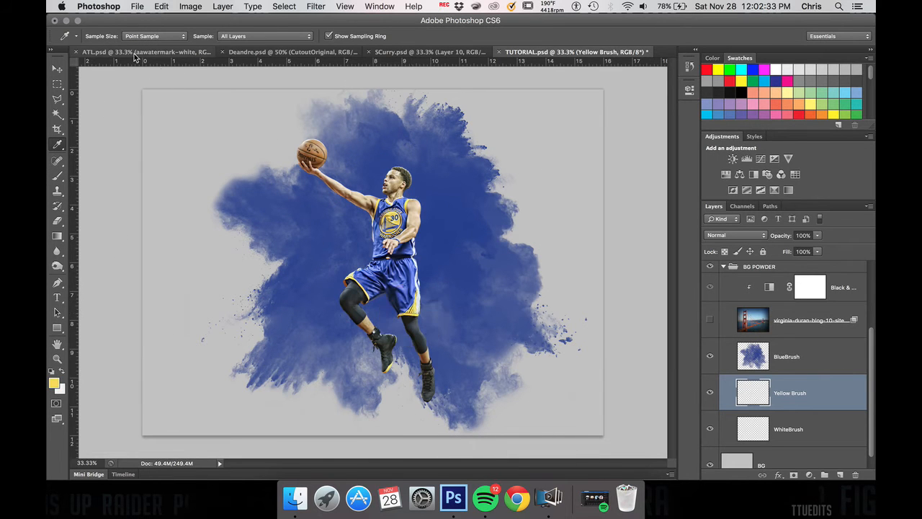
click(58, 177)
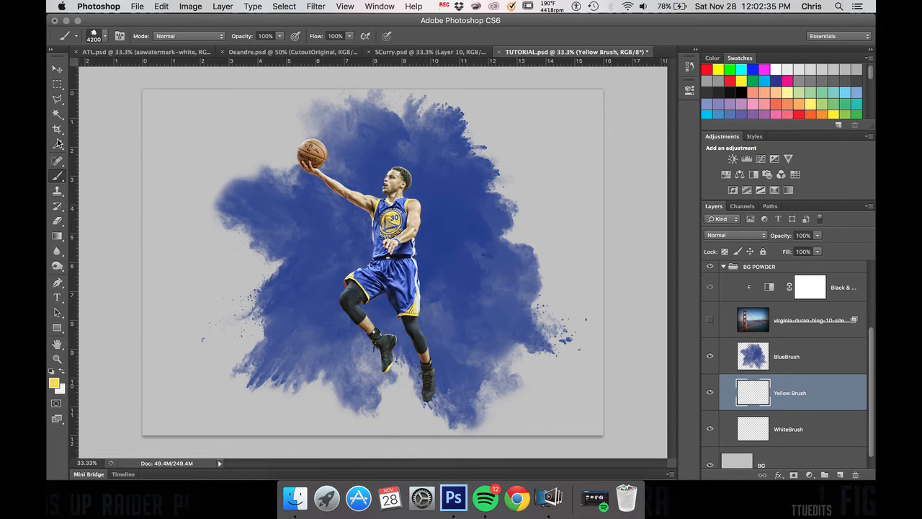
click(105, 37)
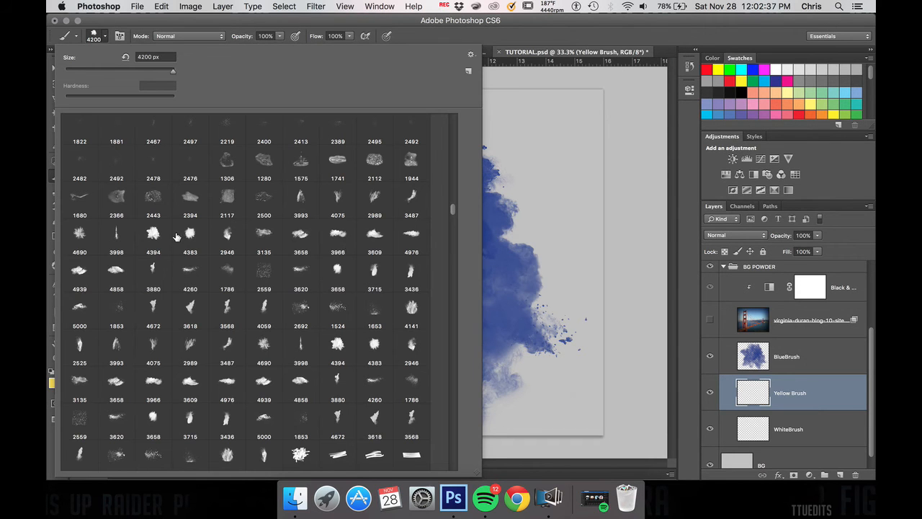
click(191, 234)
click(585, 293)
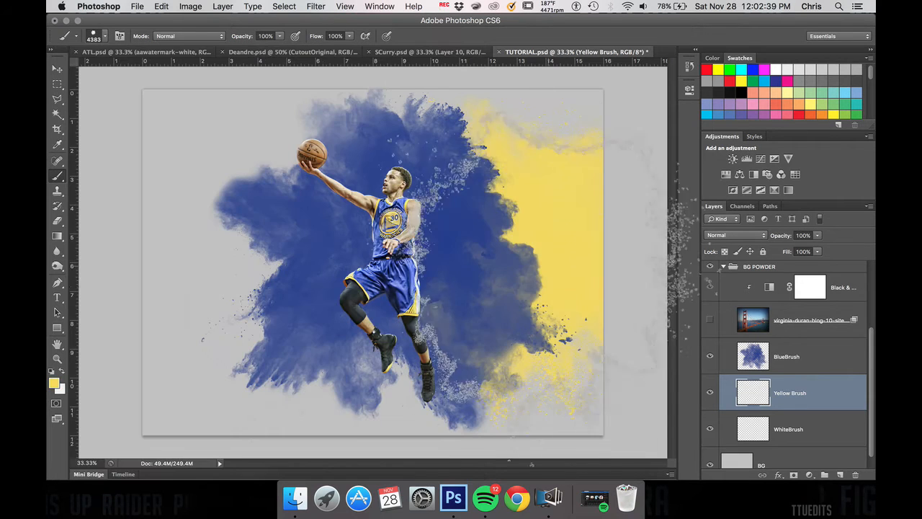
Step: Enlarge the brush to 5000 px and stamp one yellow burst centred on the player on the Yellow Brush layer
key(bracketright)
key(bracketright)
key(bracketright)
key(bracketright)
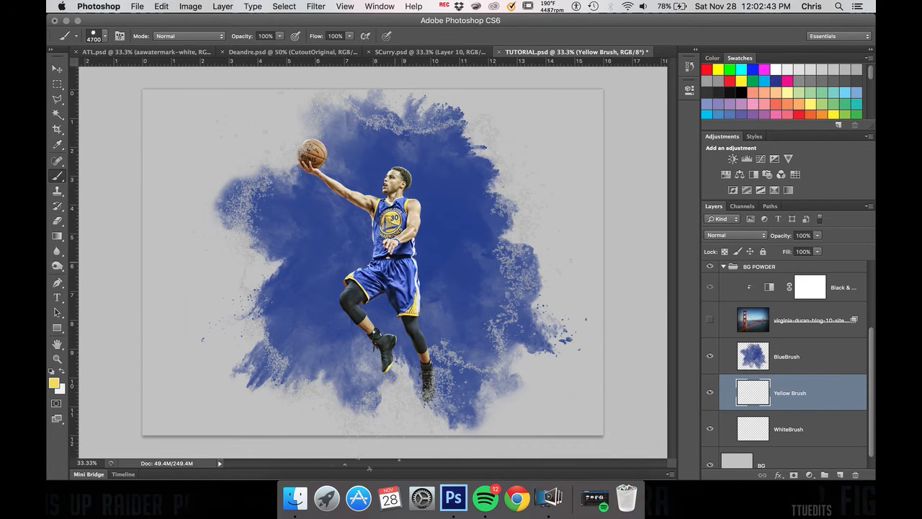
key(bracketright)
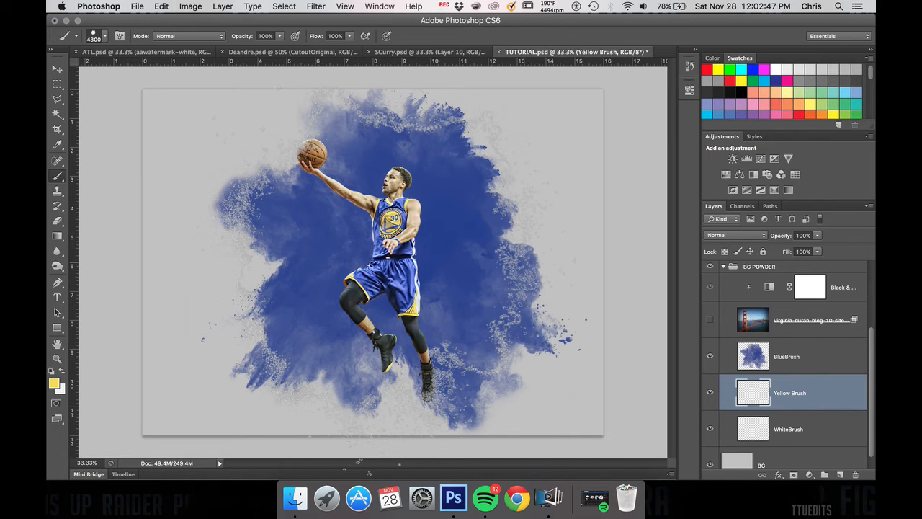
key(bracketright)
key(bracketright)
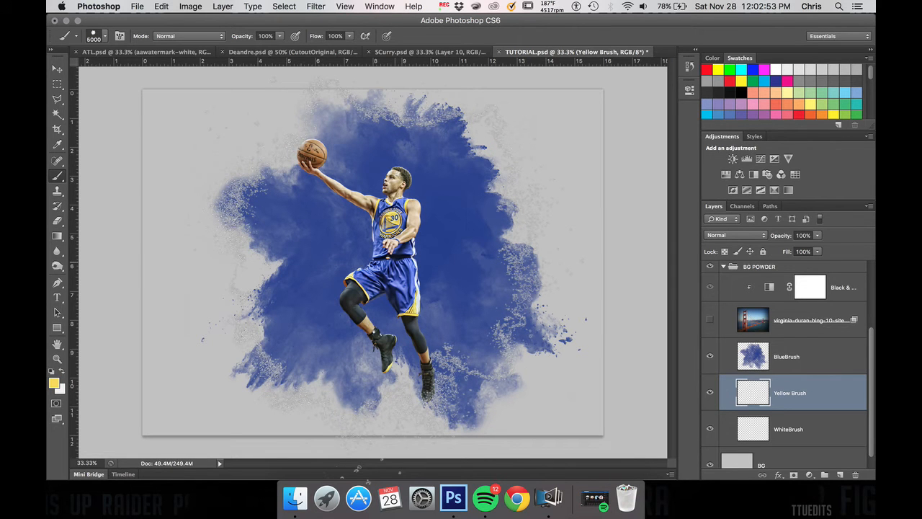
key(bracketleft)
key(bracketleft)
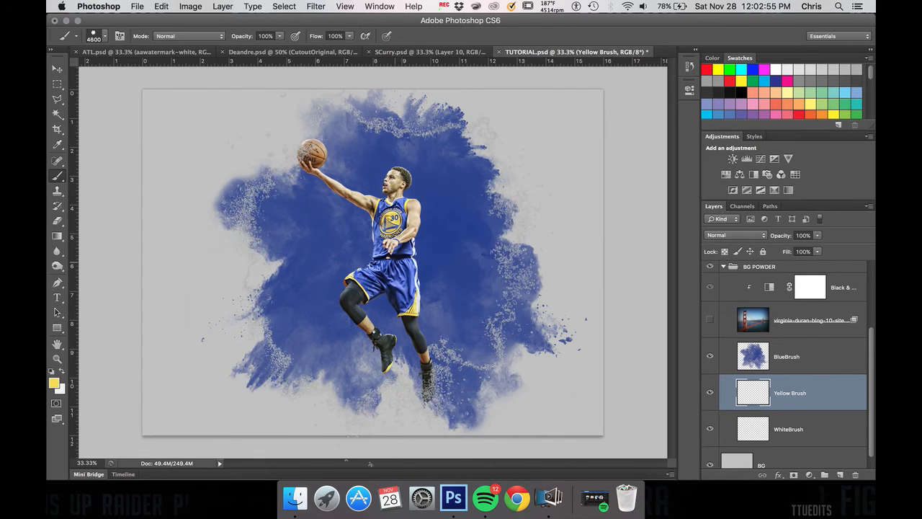
key(bracketleft)
key(bracketleft)
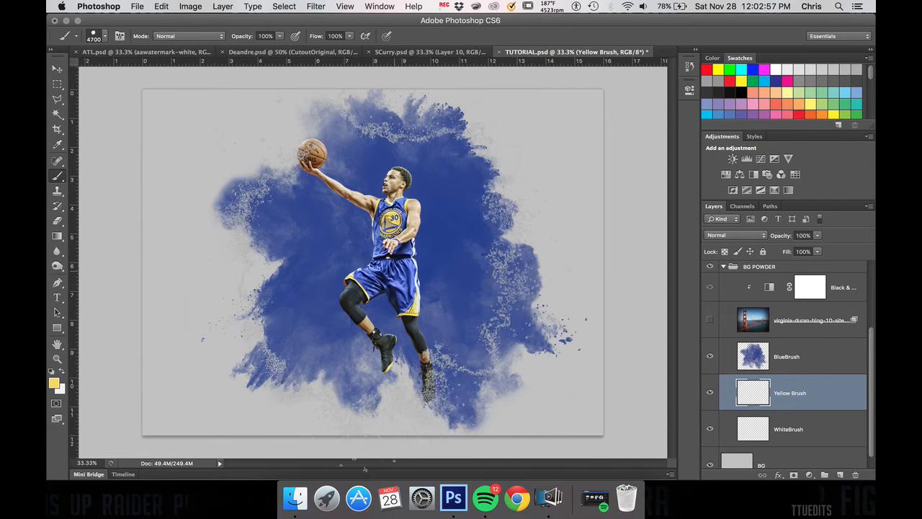
key(bracketright)
key(bracketright)
key(bracketright)
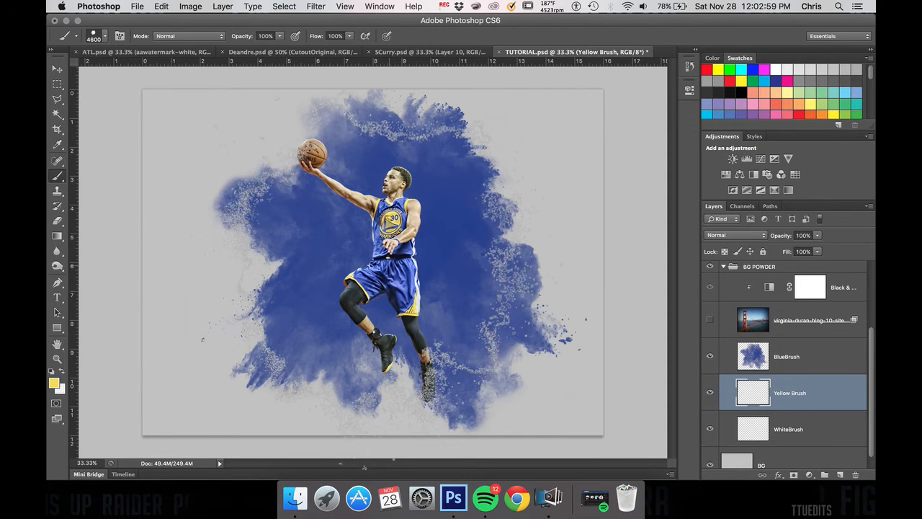
key(bracketright)
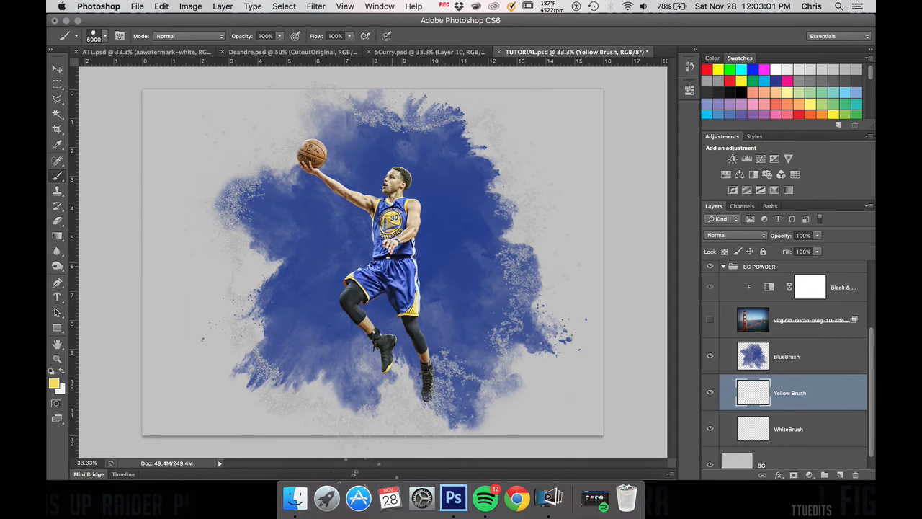
click(381, 268)
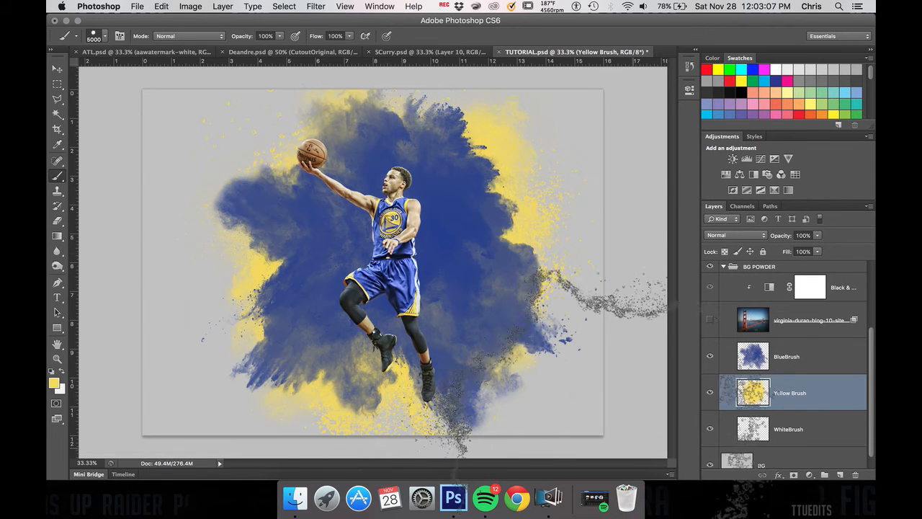
Step: Select the WhiteBrush layer and choose the 4690 px splatter brush for it
click(765, 438)
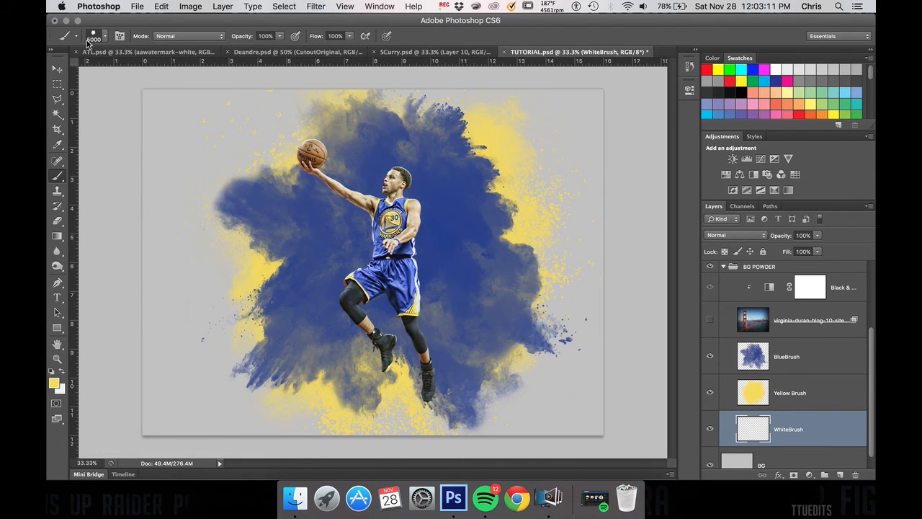
click(106, 39)
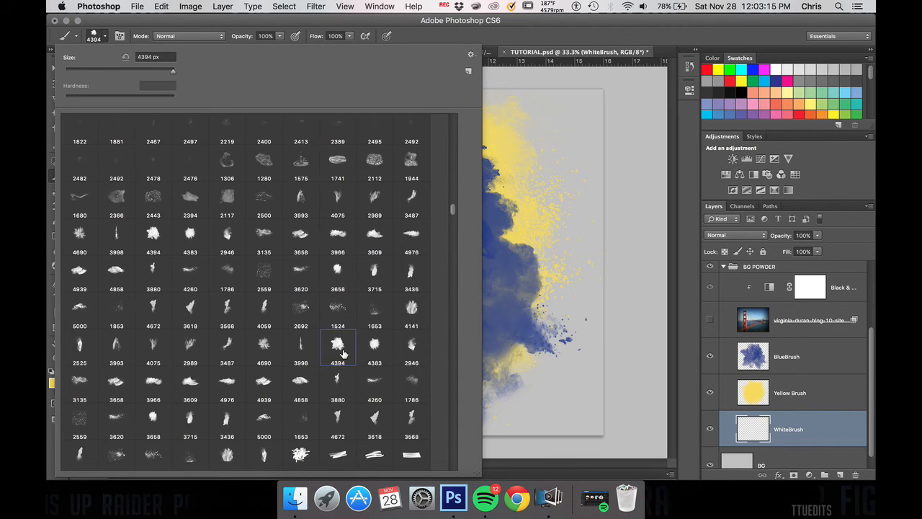
click(272, 348)
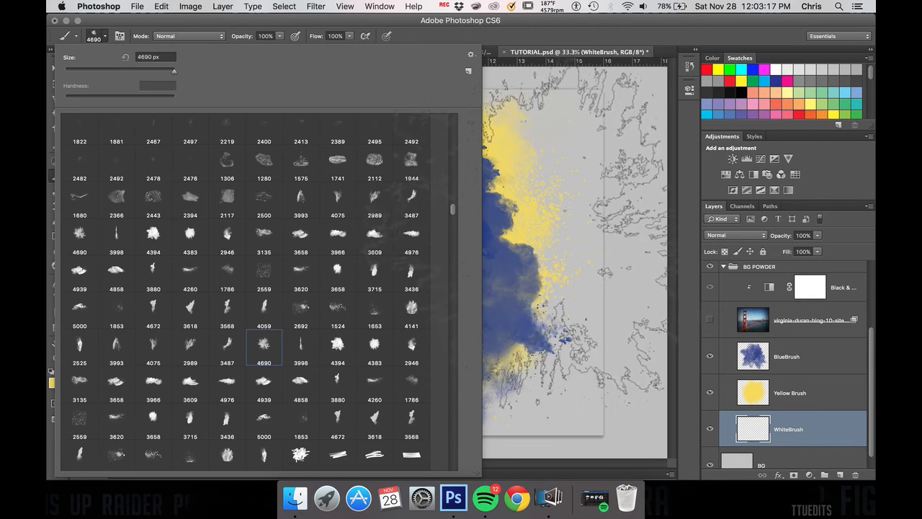
click(532, 243)
key(super+z)
Step: Set the foreground colour to white with black as background, and enlarge the splatter brush to 5000 px
key(d)
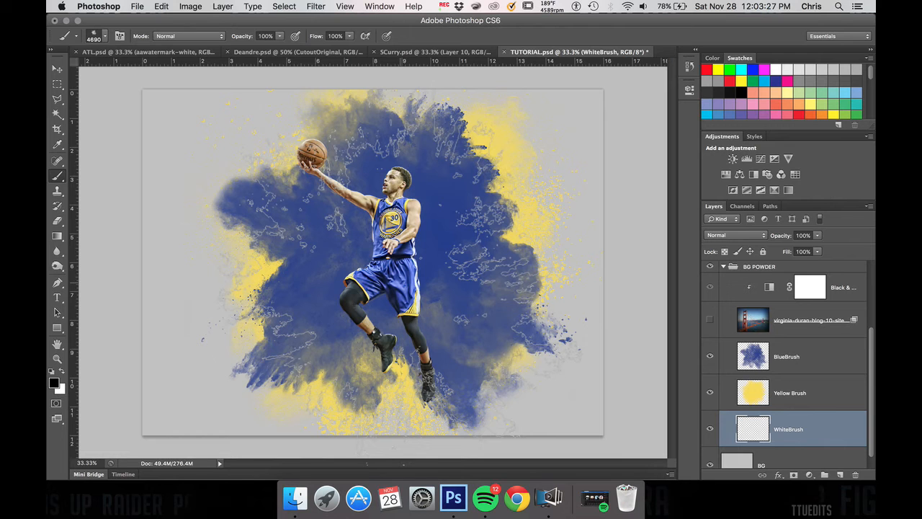
key(x)
key(x)
key(x)
key(x)
key(bracketright)
key(x)
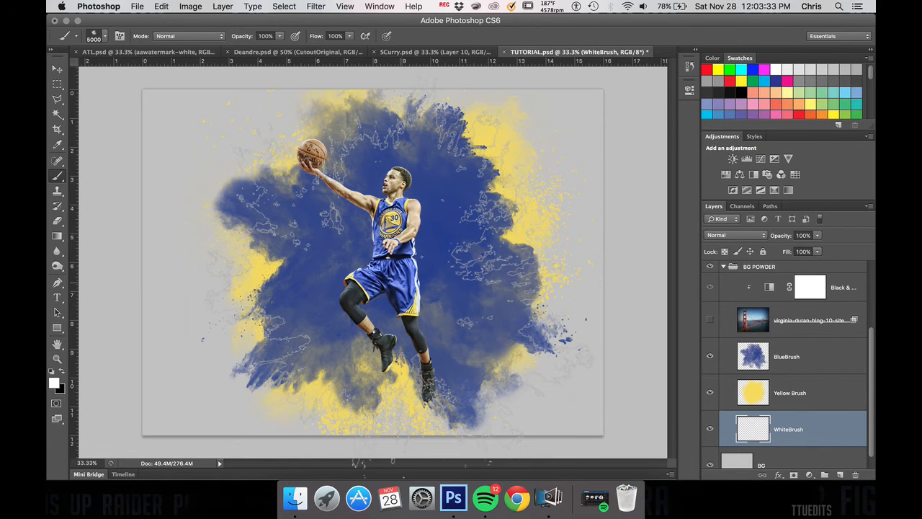
Step: Stamp white splatter bursts around the player on the WhiteBrush layer, undoing the second stamp and placing it nearer the centre
click(394, 261)
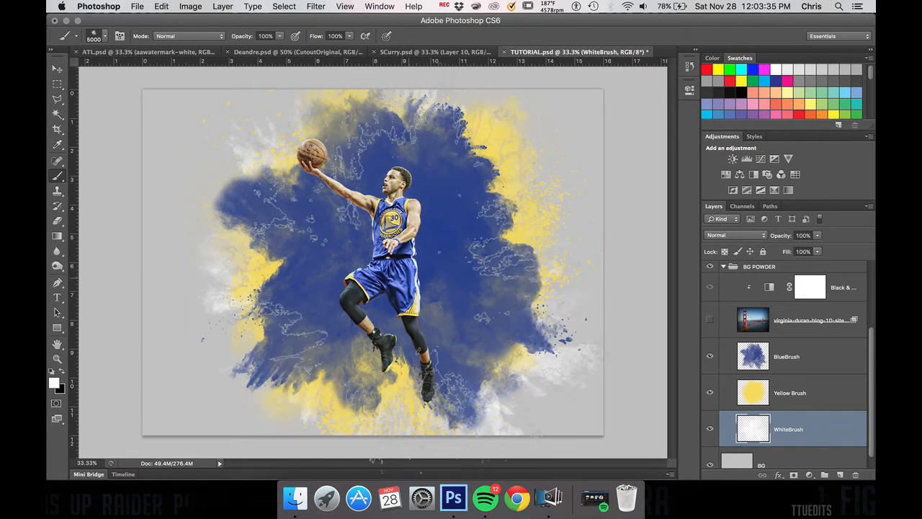
click(440, 265)
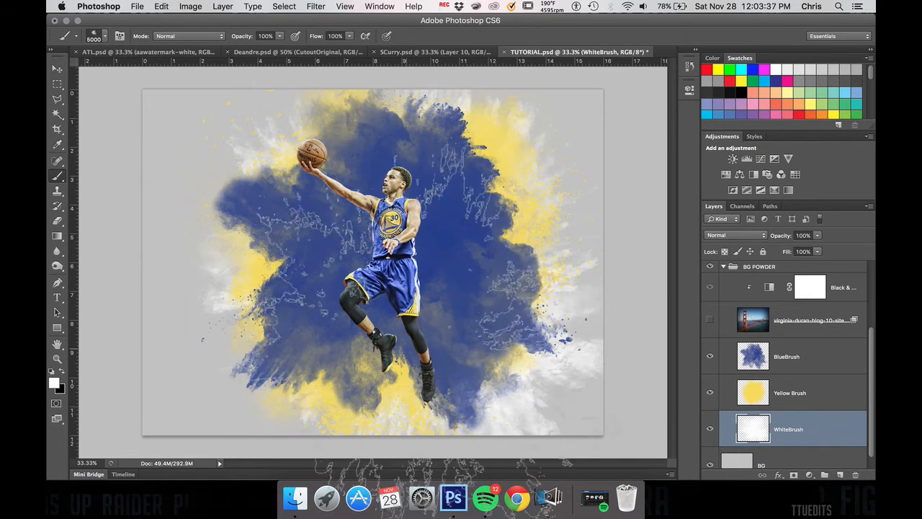
key(super+z)
click(381, 268)
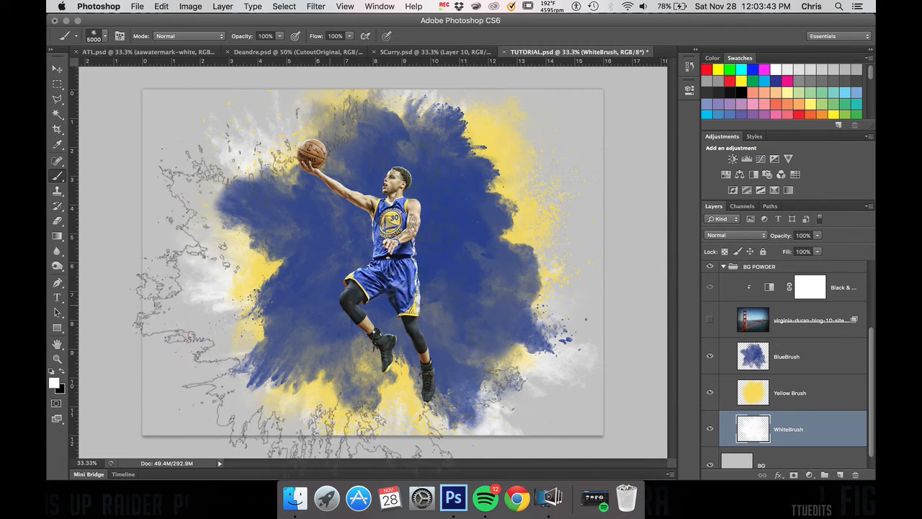
Step: Make the Golden Gate Bridge photo layer in the BG POWDER group visible and set its blend mode to Normal
click(57, 68)
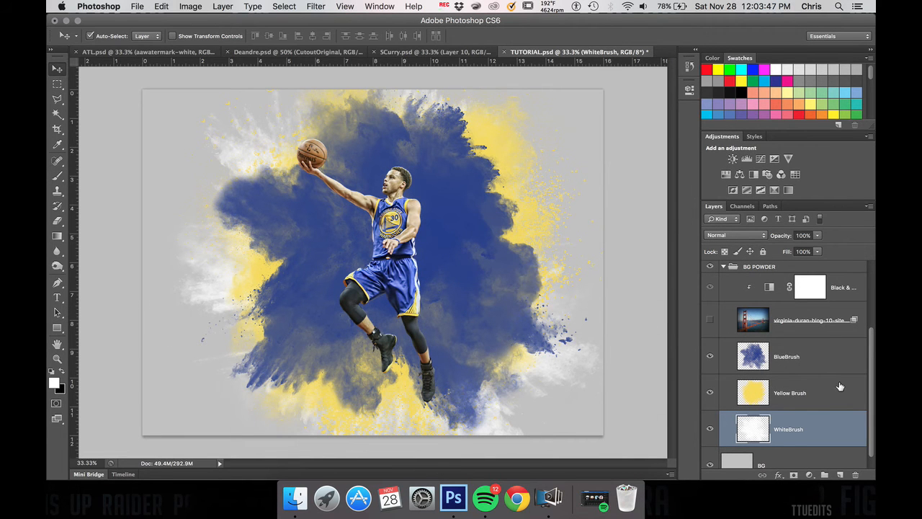
scroll(756, 301, up, 3)
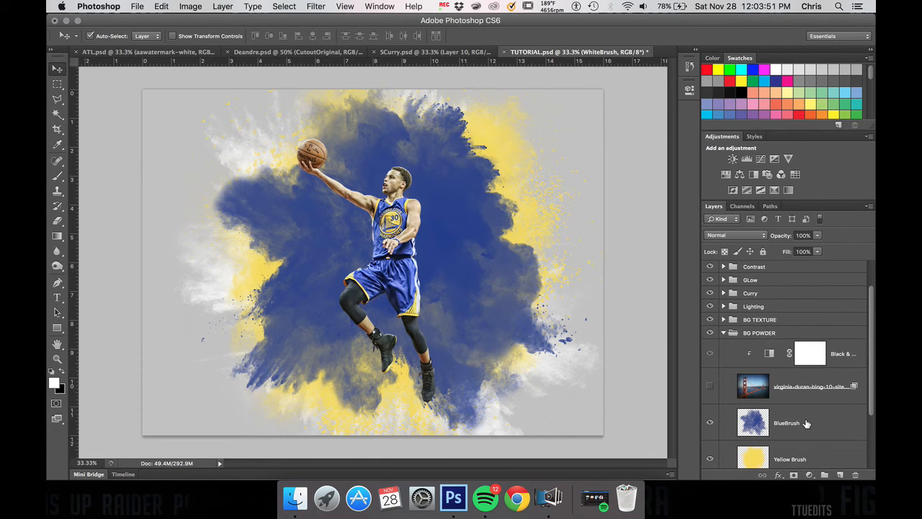
click(711, 388)
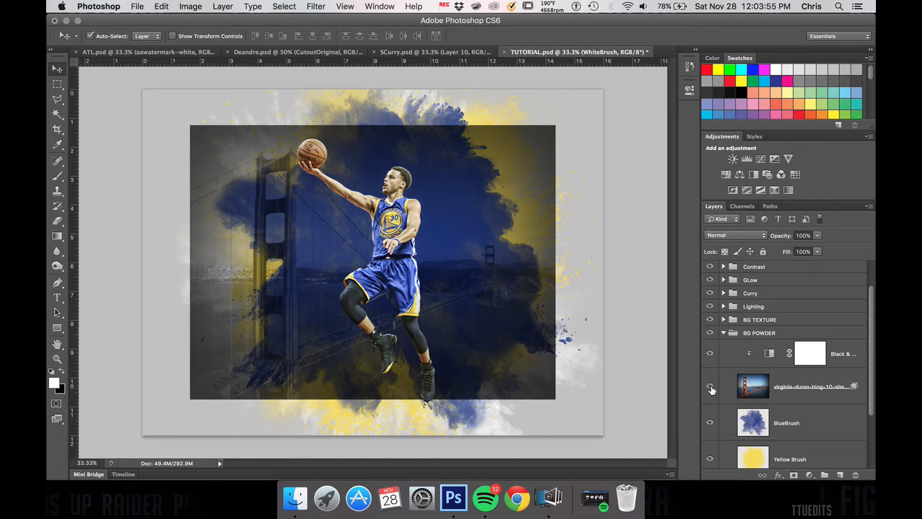
click(746, 389)
click(737, 237)
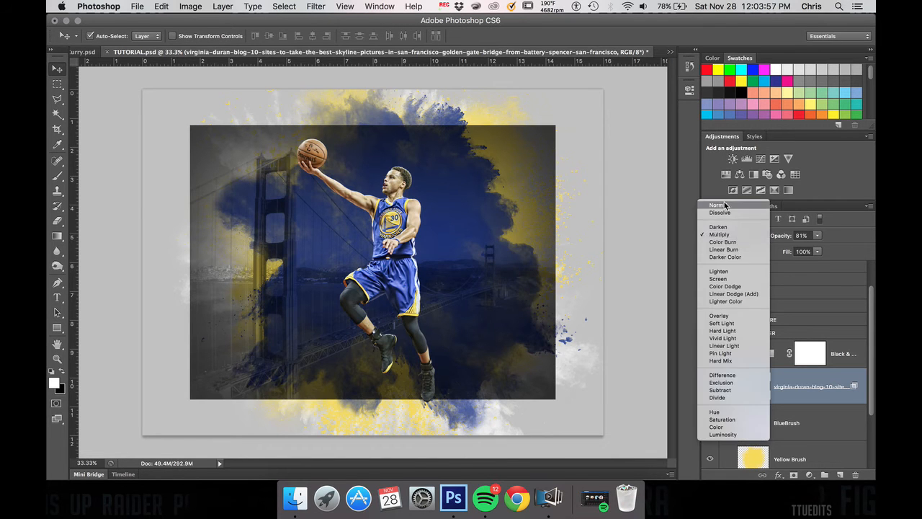
click(725, 207)
Step: Delete the existing Black & White adjustment layer clipped to the bridge photo
click(710, 354)
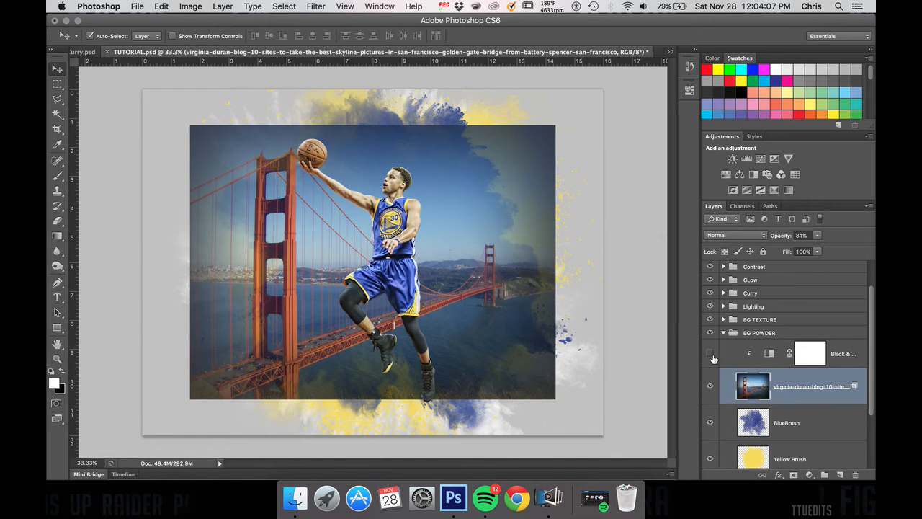
click(775, 359)
key(Delete)
Step: Add a new default Black & White adjustment layer above the bridge photo and clip it to that layer only
click(810, 475)
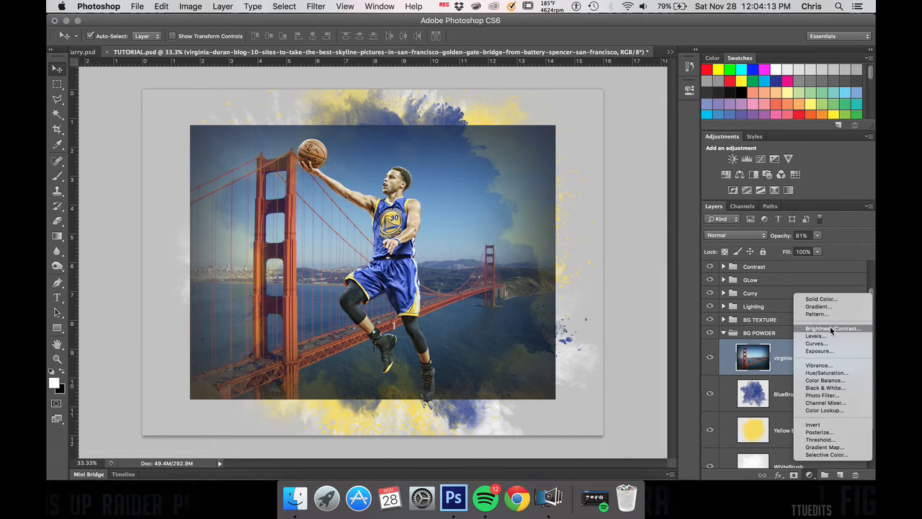
click(833, 388)
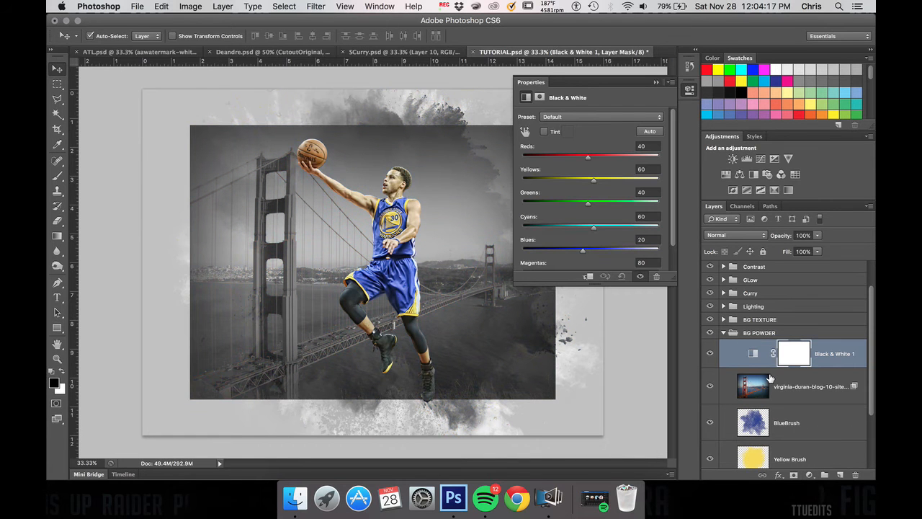
click(655, 82)
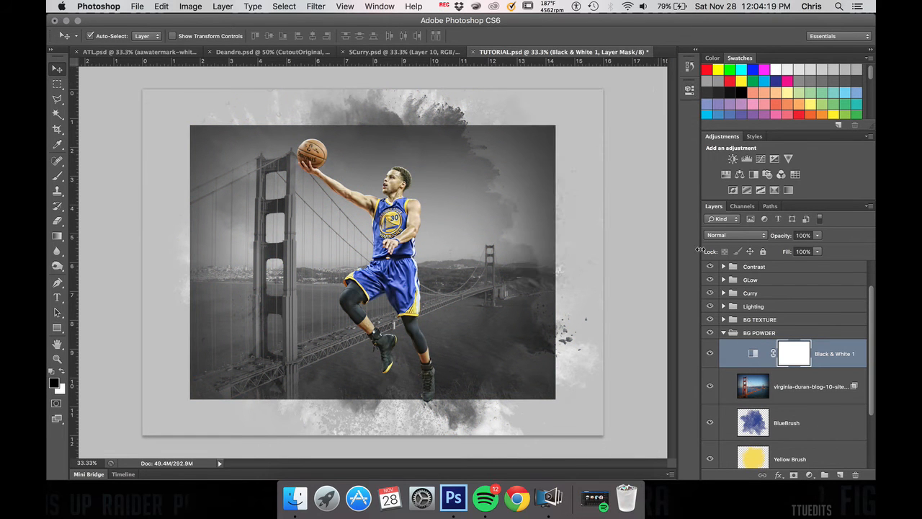
alt+click(749, 364)
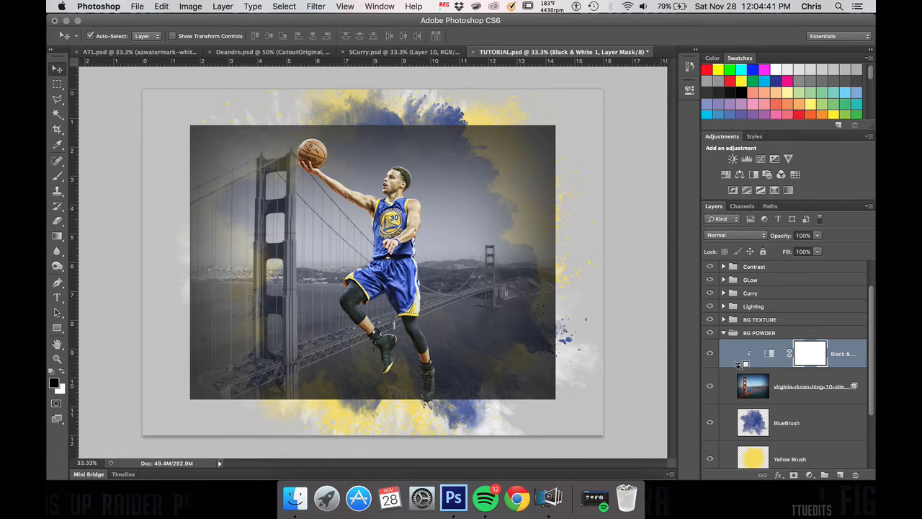
alt+click(739, 364)
alt+click(747, 364)
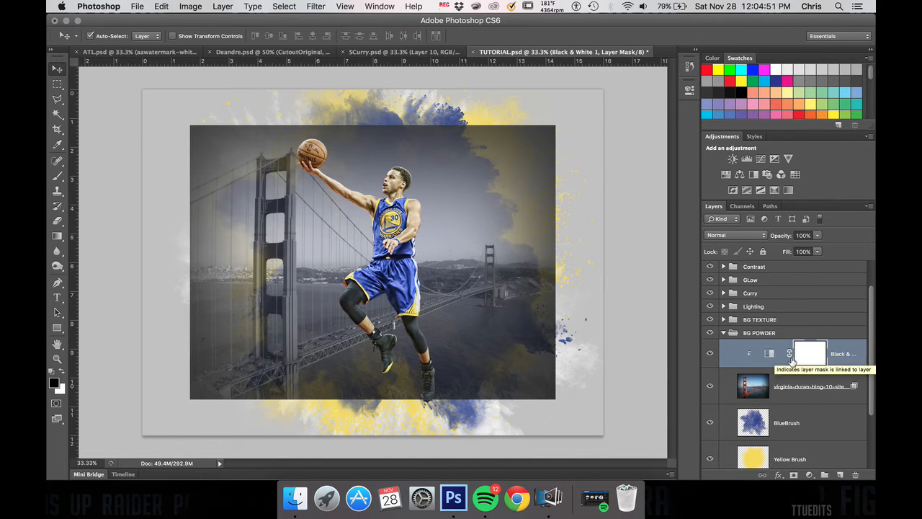
Step: Load the BlueBrush layer's shape as a selection and add it as a layer mask on the bridge photo layer
click(756, 392)
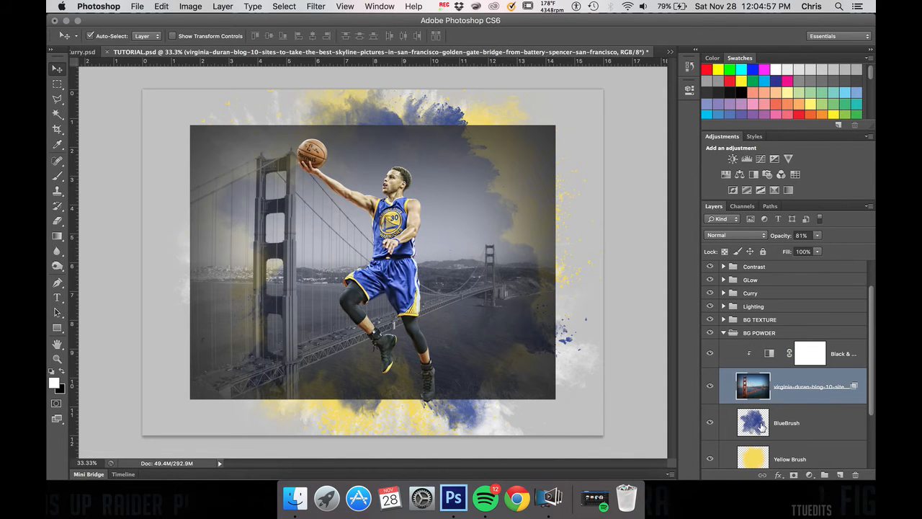
super+click(758, 426)
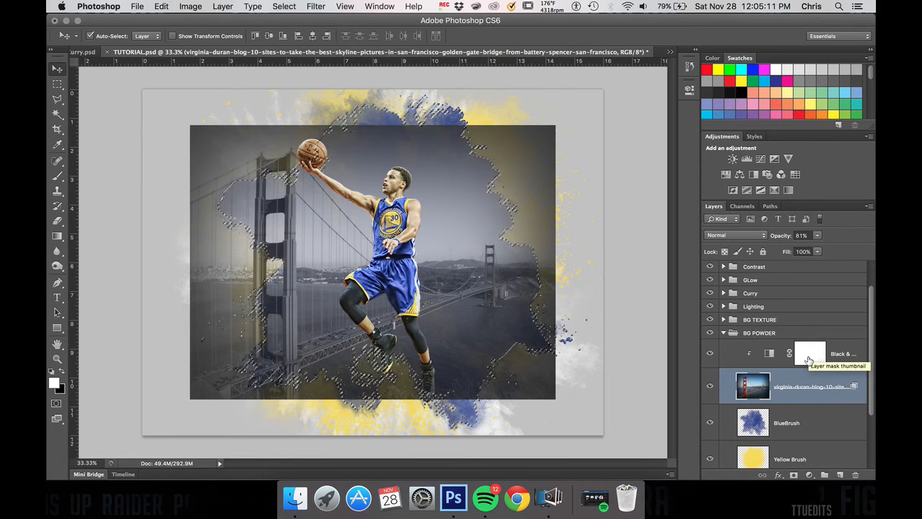
click(798, 477)
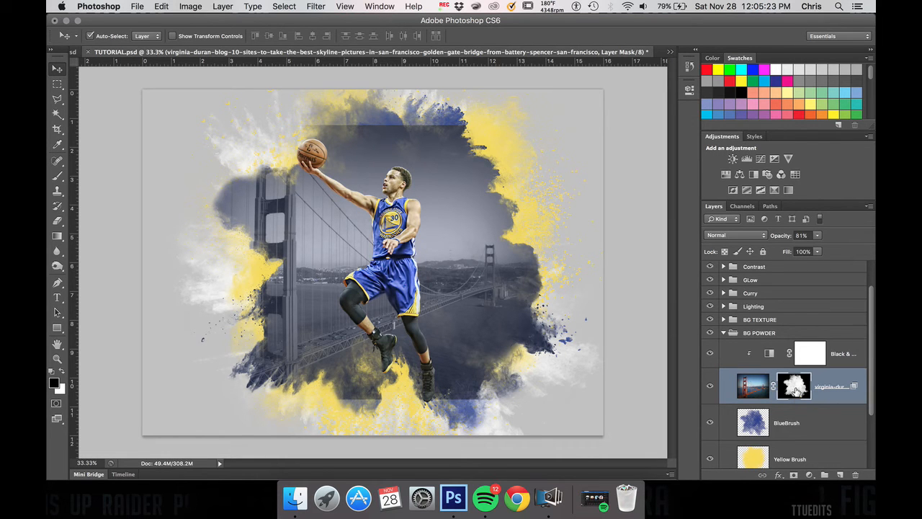
Step: Choose a soft round brush for the bridge photo's mask and test it on the canvas
key(b)
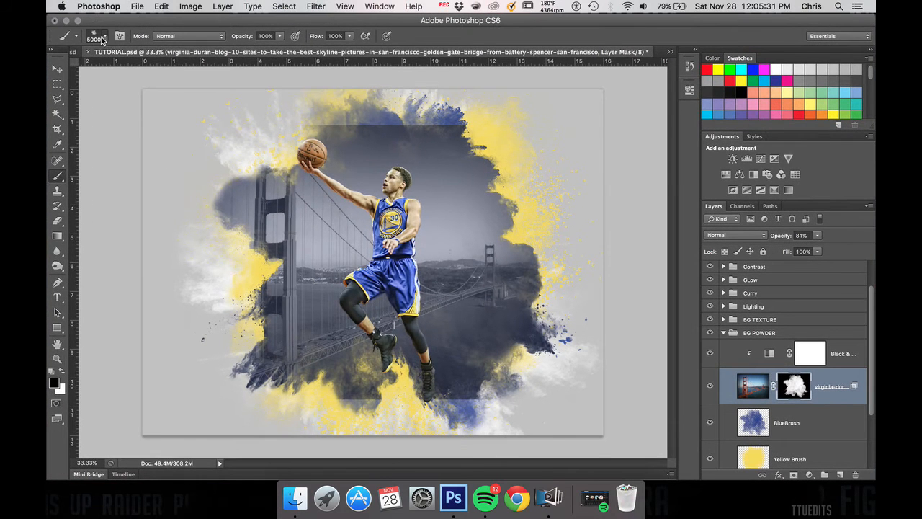
click(105, 40)
drag(454, 206, 454, 120)
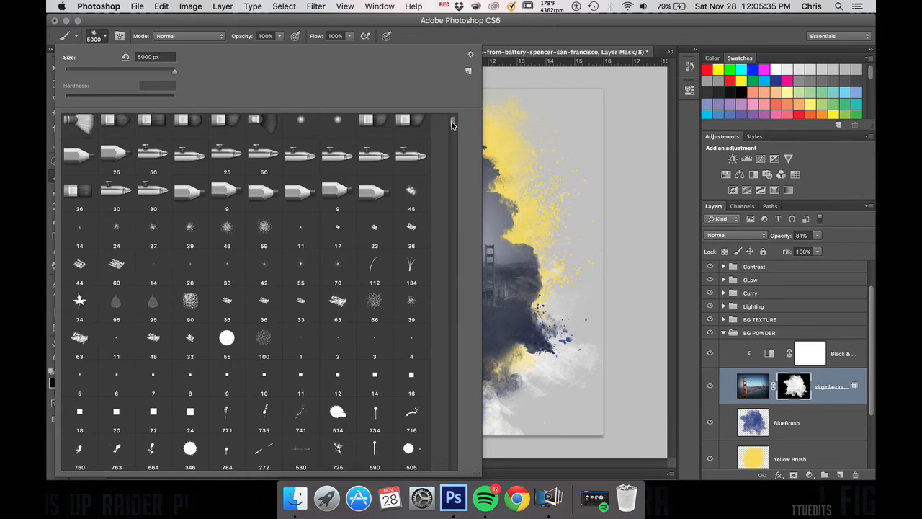
scroll(453, 120, up, 2)
click(150, 134)
click(552, 188)
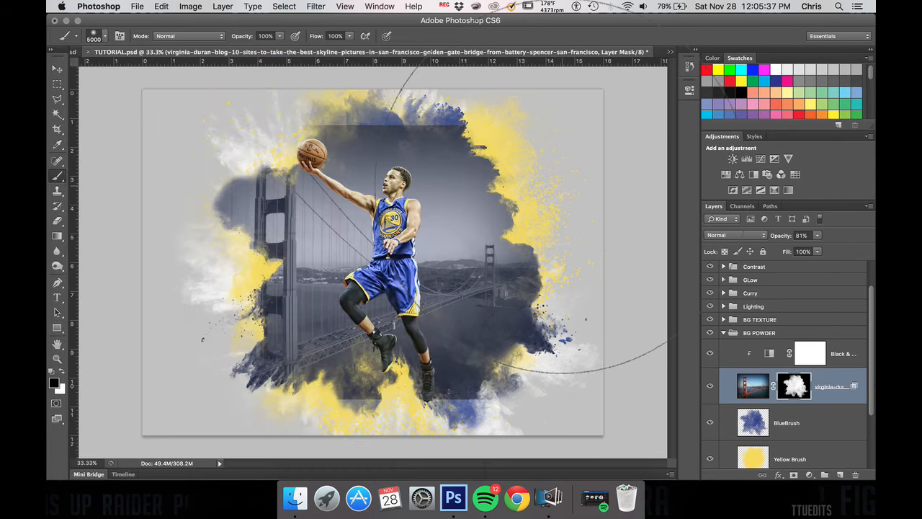
click(562, 186)
Step: Undo the oversized test dab and reduce the soft round brush to 700 px
key(bracketleft)
key(bracketleft)
key(bracketleft)
key(bracketleft)
key(super+z)
key(bracketleft)
key(bracketleft)
key(bracketleft)
key(bracketleft)
key(bracketleft)
key(bracketleft)
key(bracketleft)
key(bracketleft)
key(bracketleft)
key(bracketleft)
key(bracketleft)
key(bracketleft)
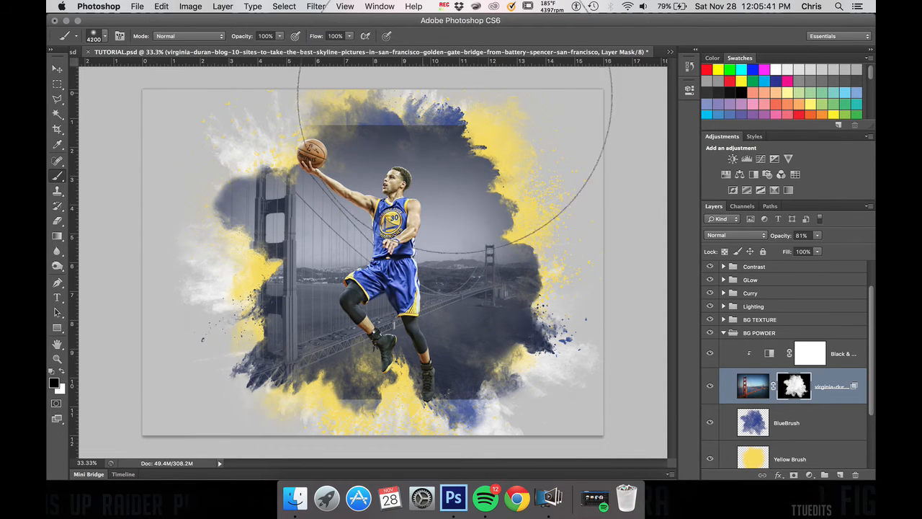
key(bracketleft)
key(bracketleft)
key(bracketleft)
key(bracketleft)
key(bracketleft)
key(bracketleft)
key(bracketleft)
key(bracketleft)
key(bracketleft)
key(bracketleft)
key(bracketleft)
key(bracketleft)
key(bracketleft)
key(bracketleft)
key(bracketleft)
key(bracketleft)
key(bracketleft)
key(bracketleft)
key(bracketleft)
key(bracketleft)
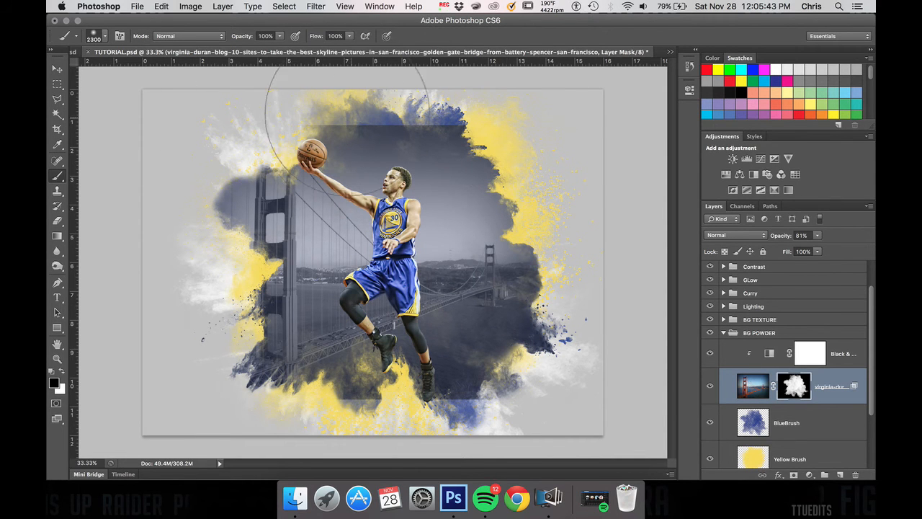
key(bracketleft)
key(bracketleft)
key(bracketleft)
key(bracketleft)
key(bracketleft)
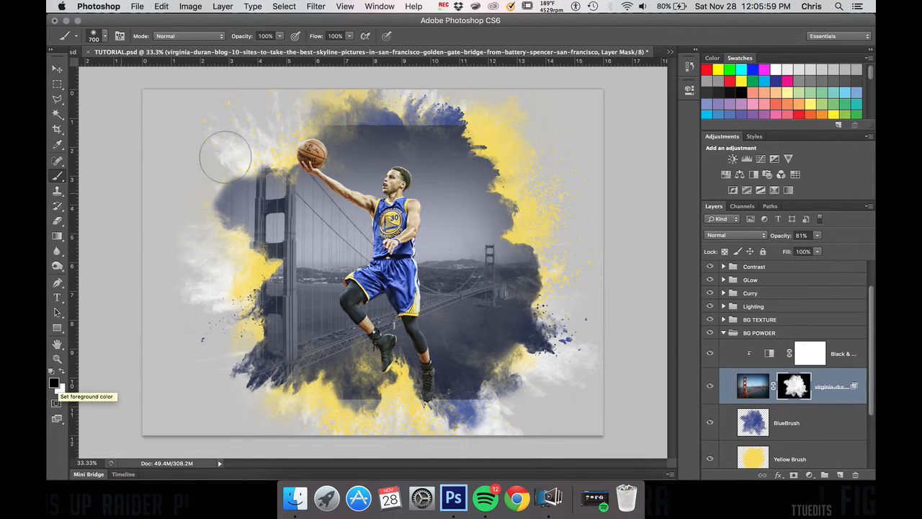
Step: Paint black on the bridge photo's mask along its upper, lower and lower-right borders to blend the hard edges into the blue powder
drag(326, 115, 487, 118)
key(super+z)
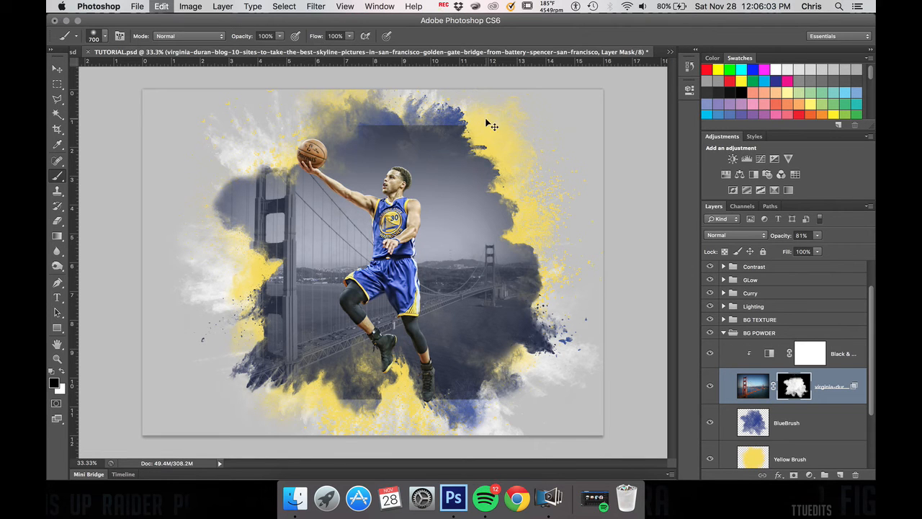
mouse_move(410, 104)
mouse_down()
mouse_move(479, 110)
mouse_move(403, 99)
mouse_up()
mouse_move(487, 404)
mouse_down()
mouse_move(341, 417)
mouse_move(406, 425)
mouse_move(333, 419)
mouse_up()
mouse_move(490, 404)
mouse_down()
mouse_move(503, 411)
mouse_move(478, 402)
mouse_move(404, 407)
mouse_move(371, 402)
mouse_move(356, 386)
mouse_up()
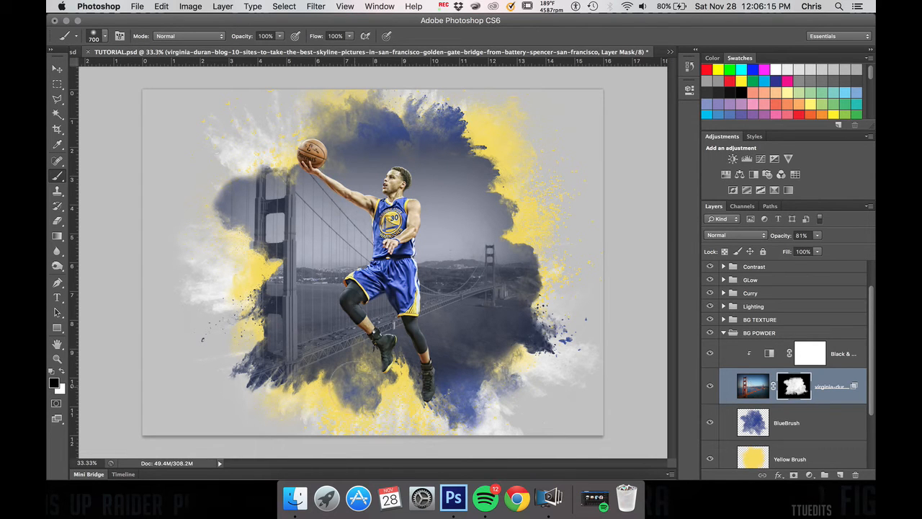
drag(493, 380, 515, 360)
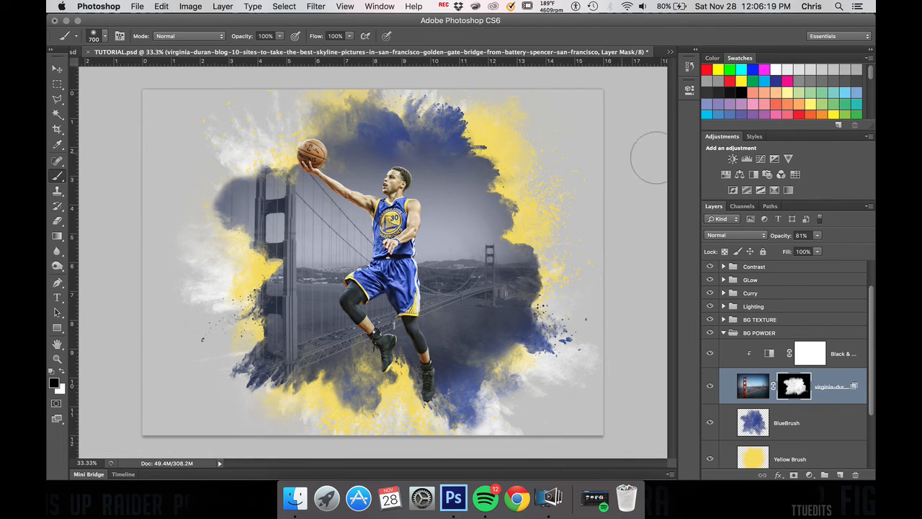
Step: Try the Multiply blend mode at 100% opacity on the bridge photo layer
click(754, 385)
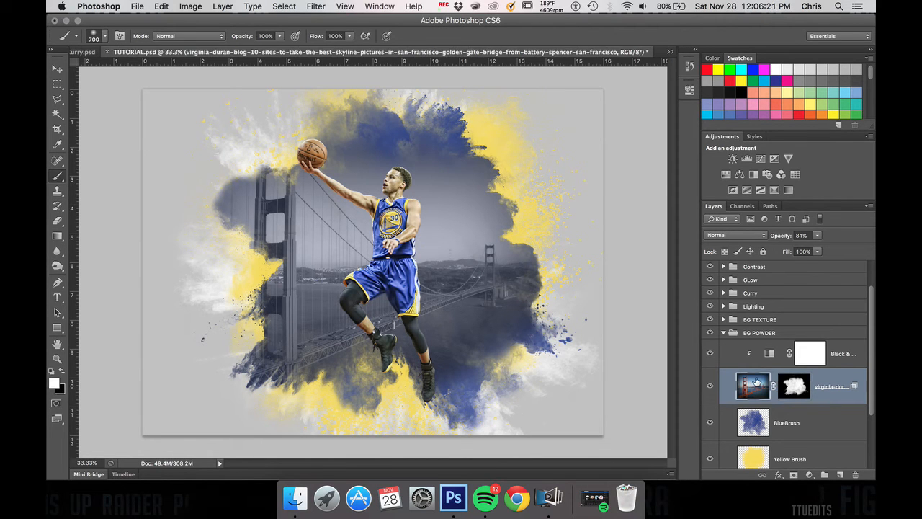
click(742, 235)
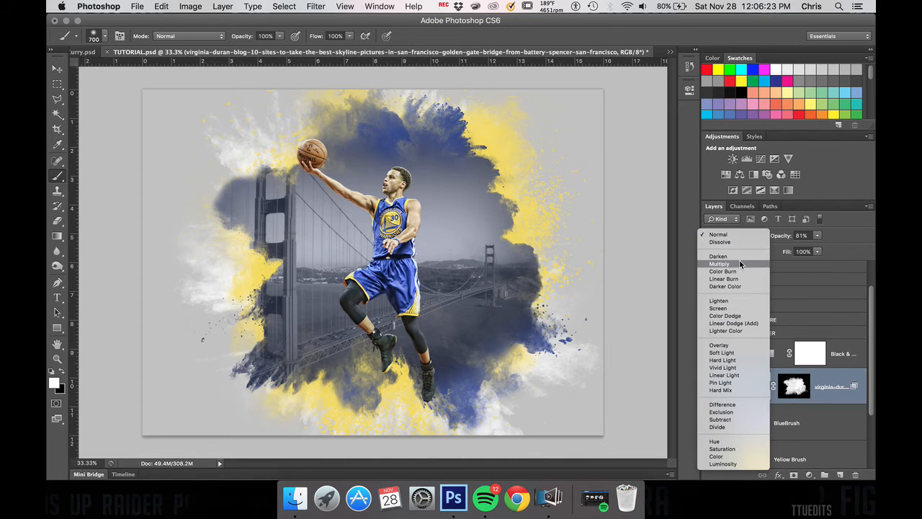
click(740, 259)
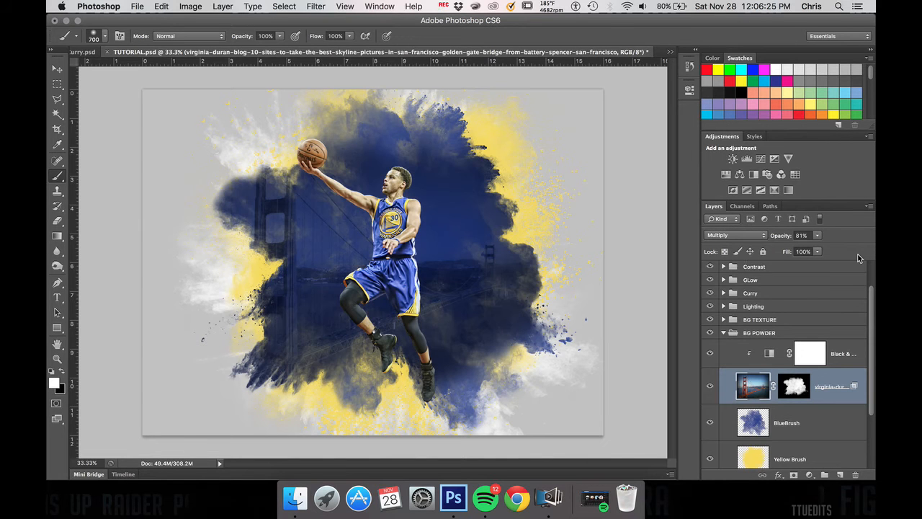
click(817, 236)
drag(817, 249, 838, 246)
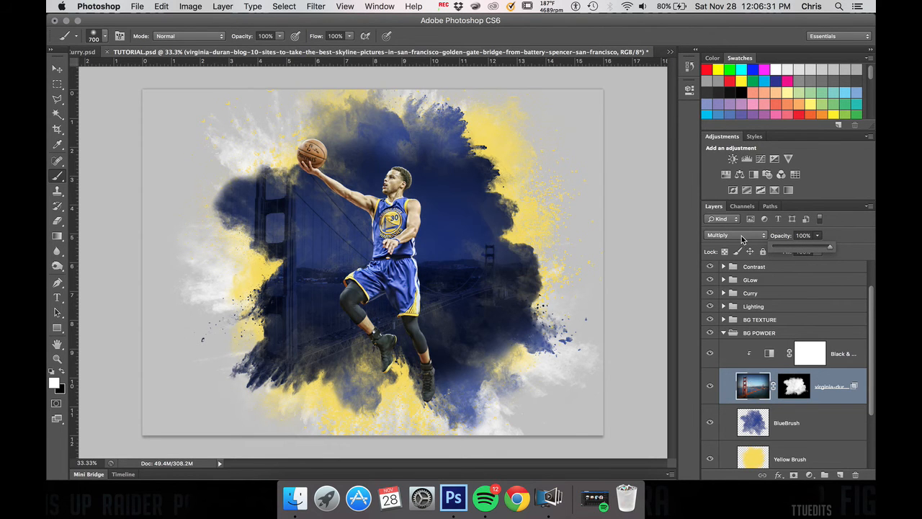
Step: Set the bridge photo layer's blend mode to Normal and its opacity to 31%
click(742, 237)
click(719, 206)
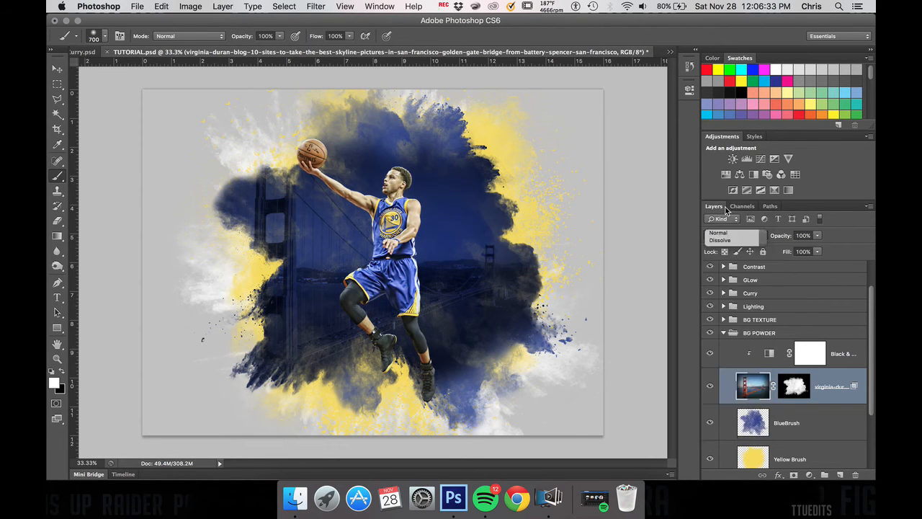
click(817, 235)
drag(819, 250, 794, 249)
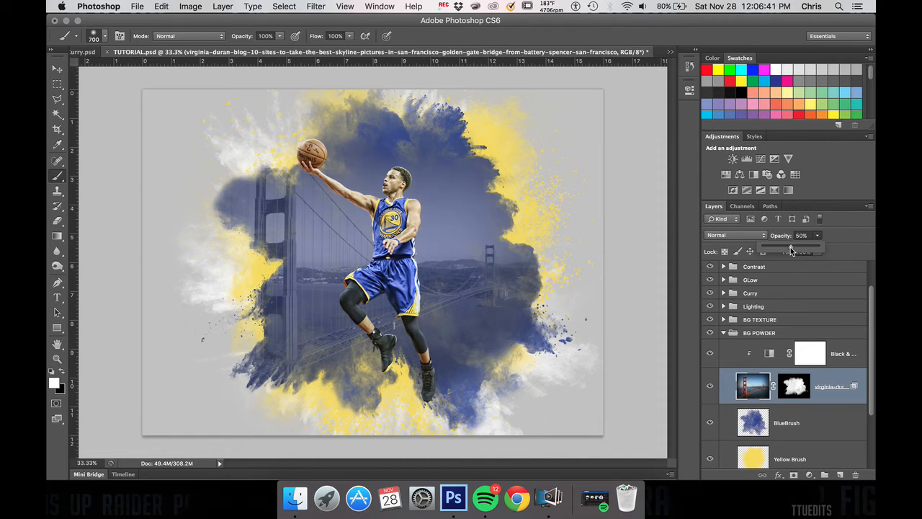
drag(786, 247, 786, 247)
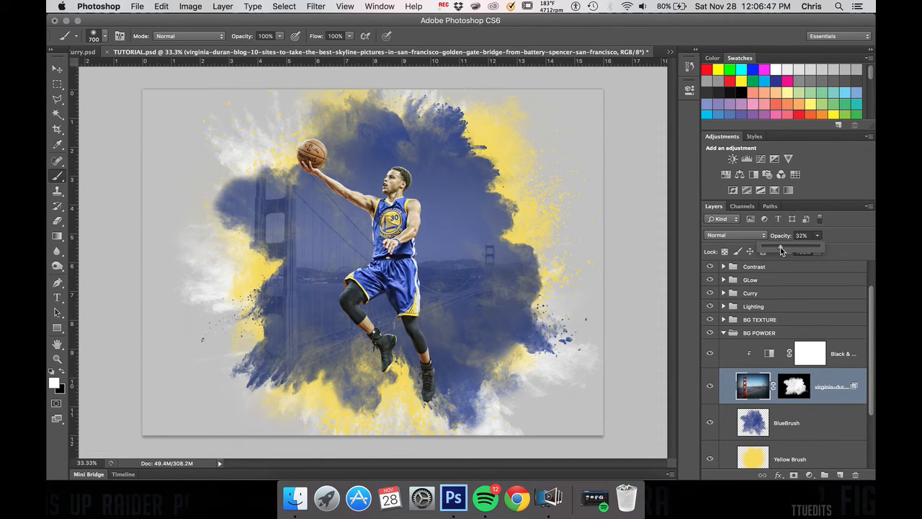
drag(778, 247, 781, 248)
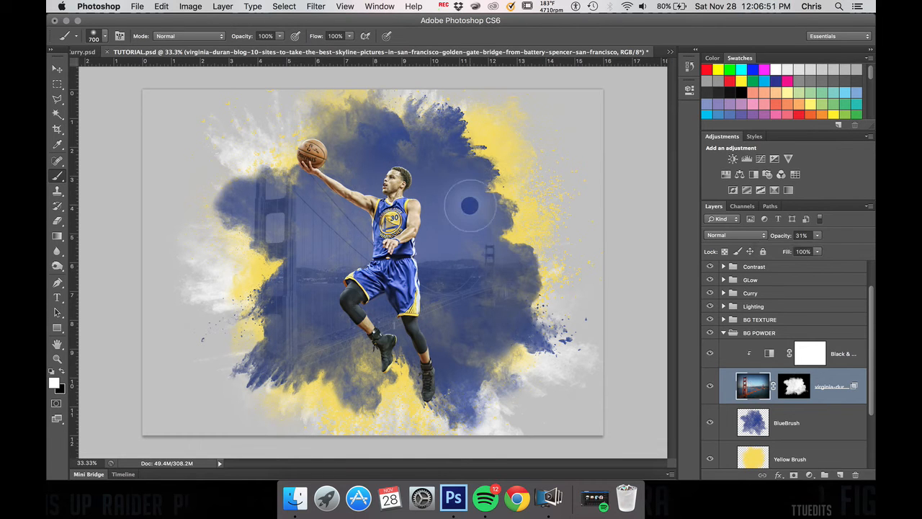
Step: Paint black on the bridge photo's mask along the lower-left part of the powder burst to fade out the photo there
click(793, 386)
key(x)
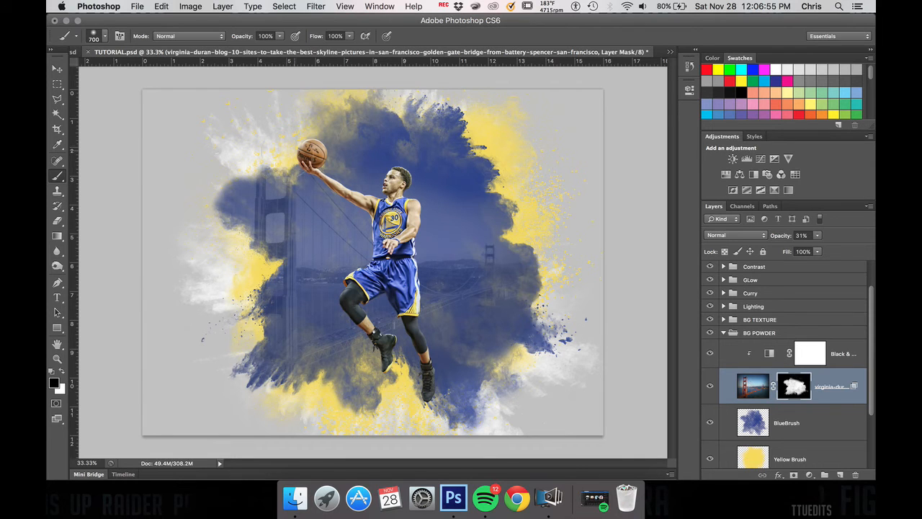
click(250, 368)
drag(282, 407, 393, 409)
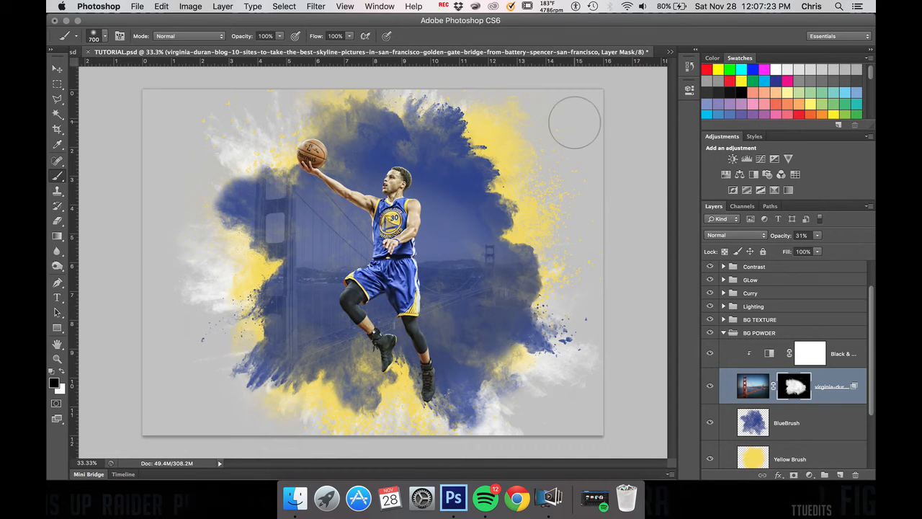
Step: Collapse the BG POWDER group and add a new empty layer inside the BG TEXTURE group
click(724, 333)
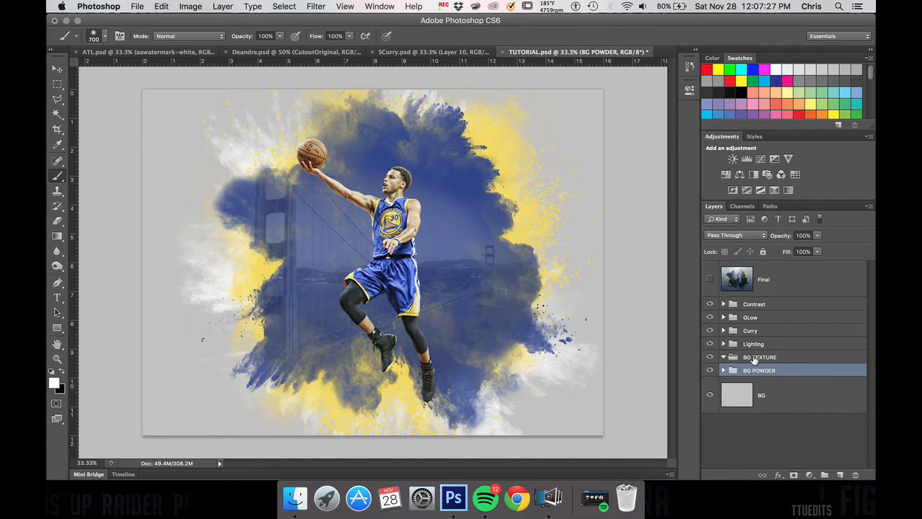
click(753, 359)
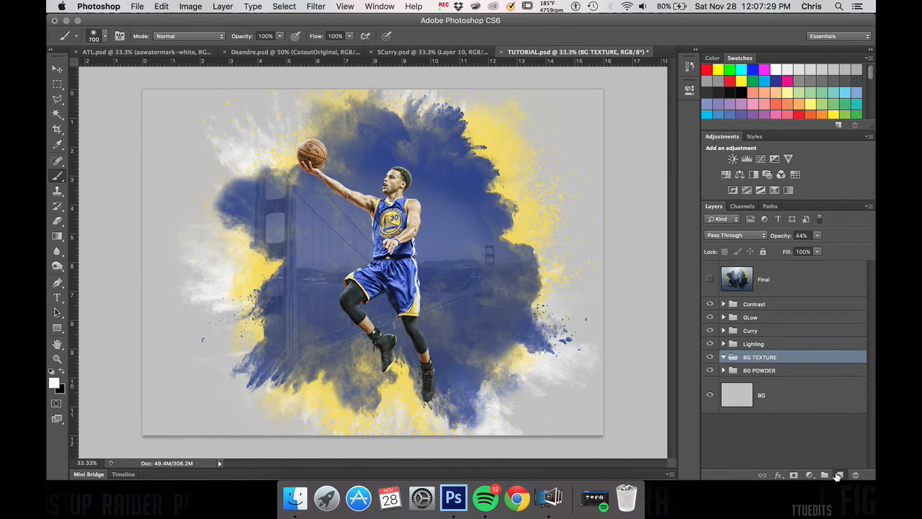
click(838, 476)
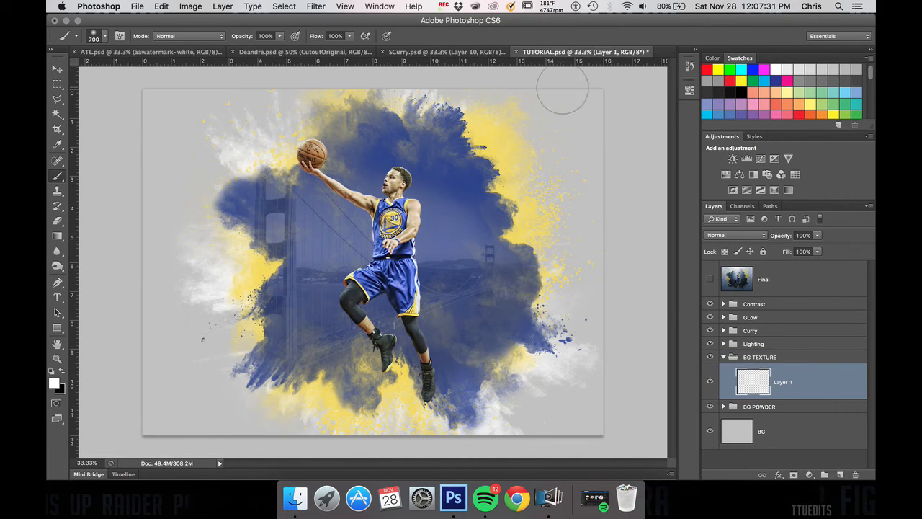
Step: Try the Clouds render filter in black and white on the new BG TEXTURE layer, and undo it
click(316, 7)
mouse_move(374, 6)
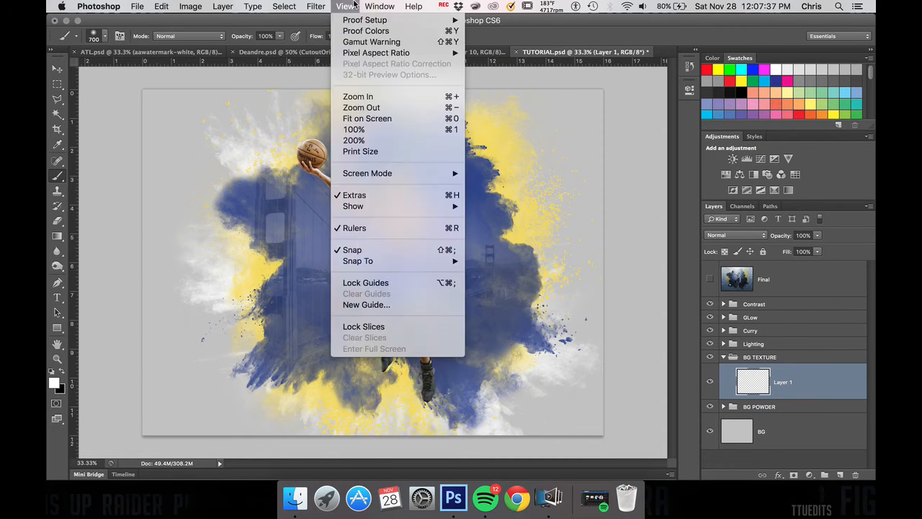
mouse_move(307, 5)
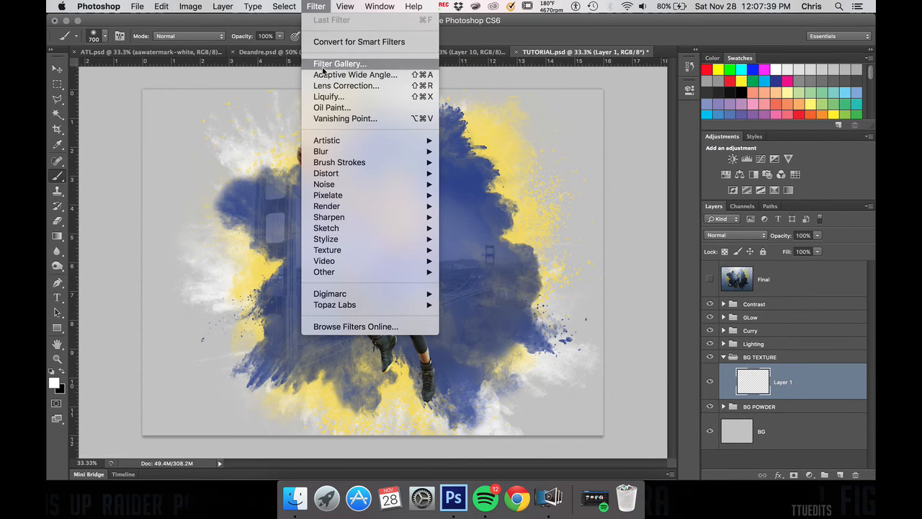
mouse_move(332, 209)
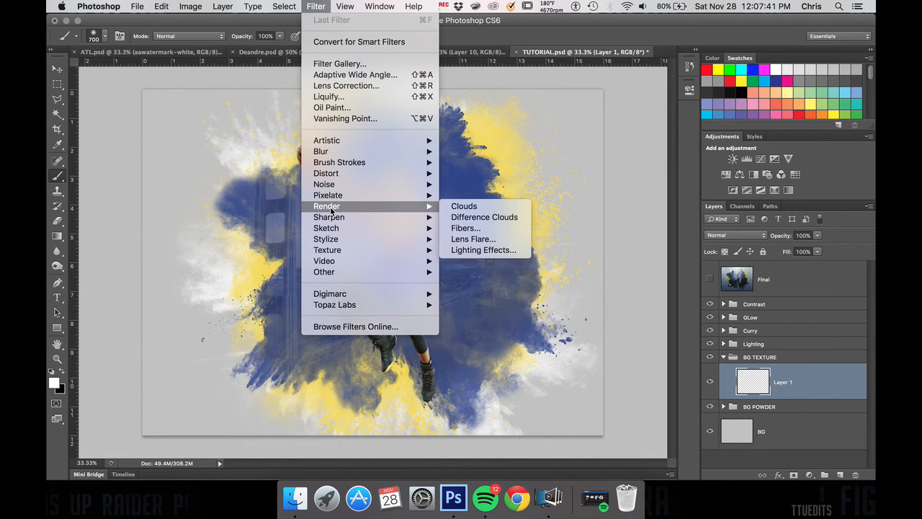
click(460, 211)
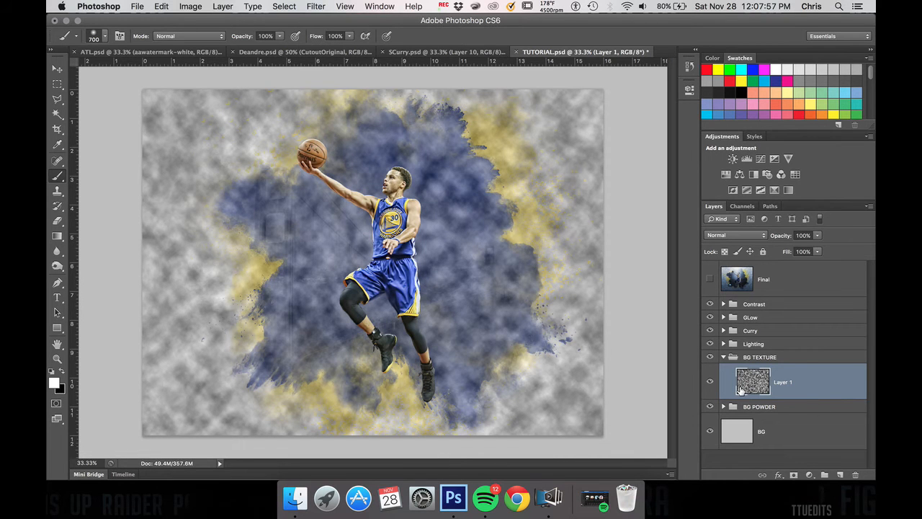
key(super+z)
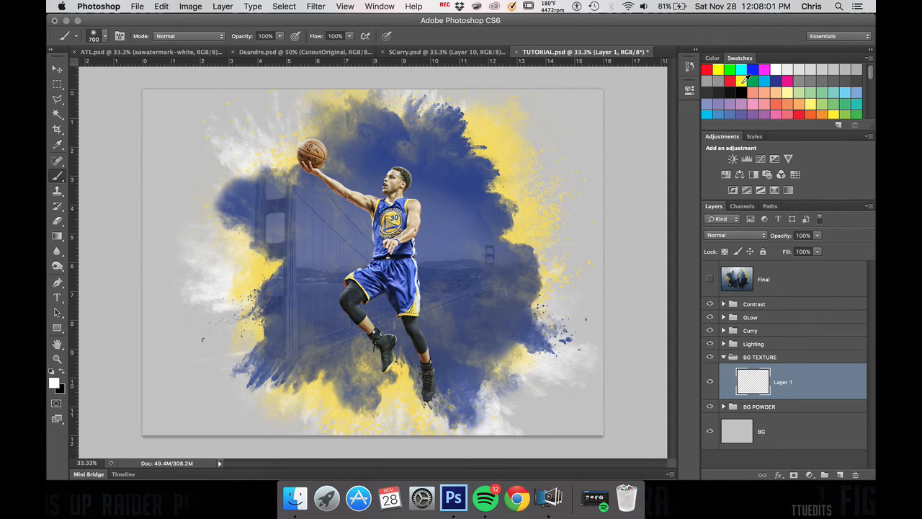
Step: Sample the powder's yellow and blue as working colours, try rendering Clouds with them on the texture layer, and undo it
key(i)
click(510, 133)
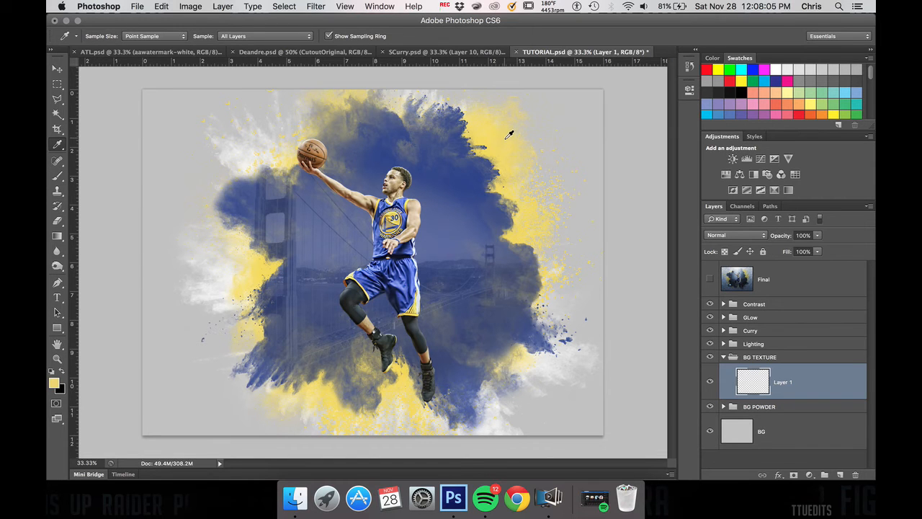
key(x)
click(474, 177)
click(315, 6)
mouse_move(333, 186)
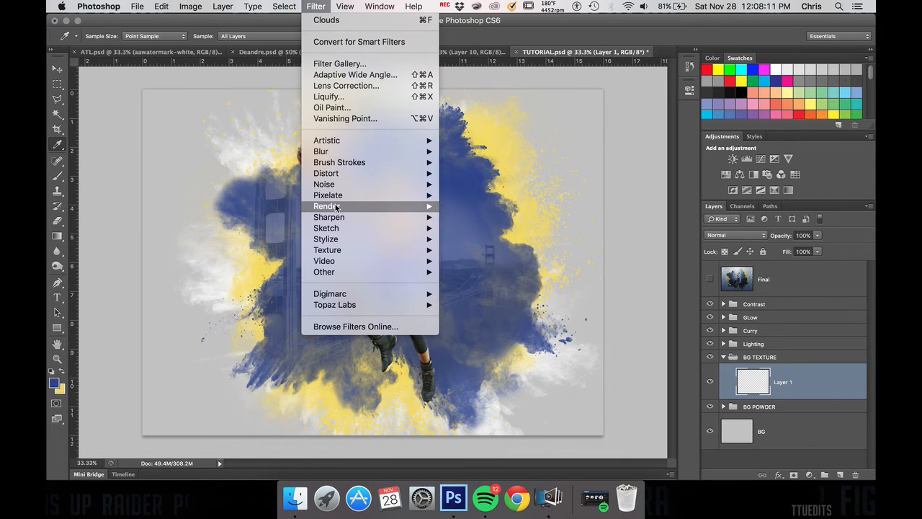
click(492, 207)
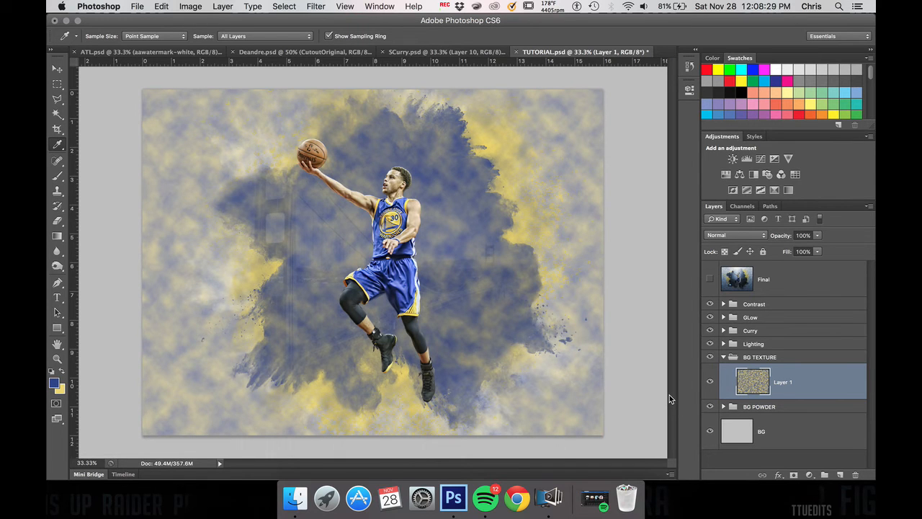
key(super+z)
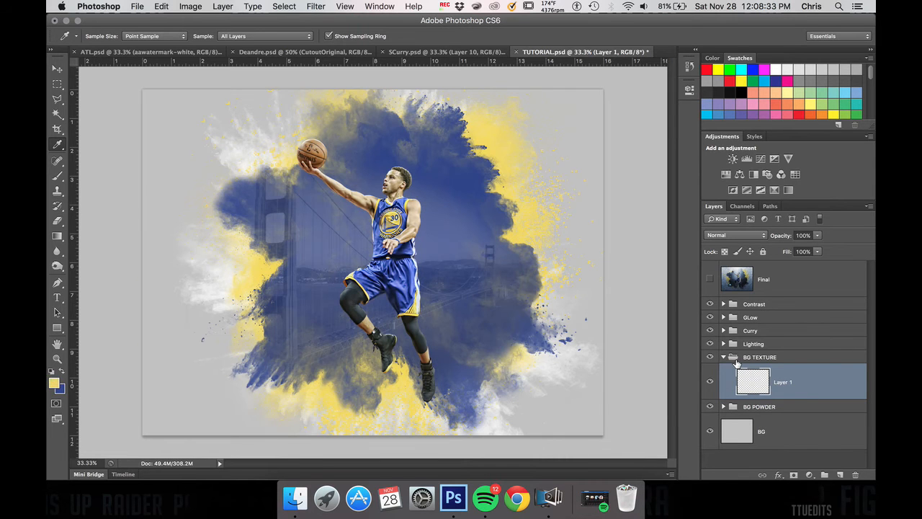
Step: Reset the foreground and background colours to default black and white and render Clouds on the empty texture layer
key(x)
key(d)
click(312, 11)
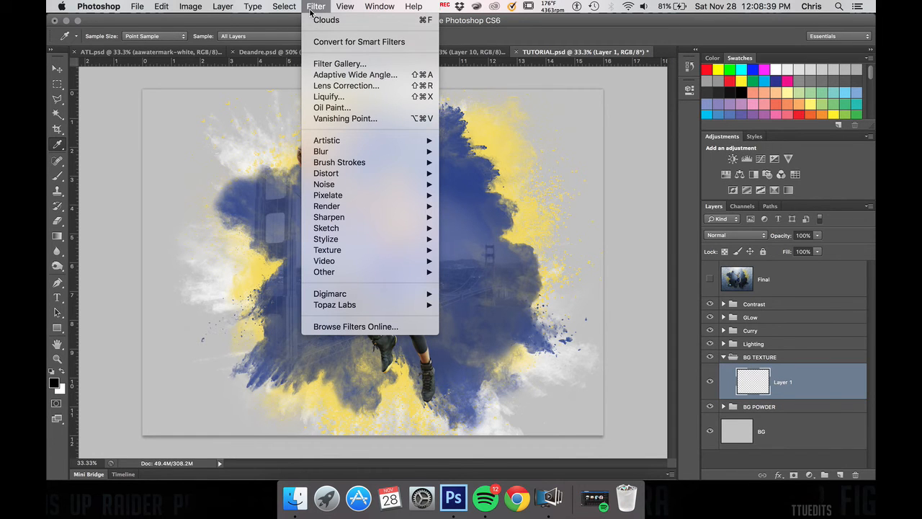
mouse_move(341, 198)
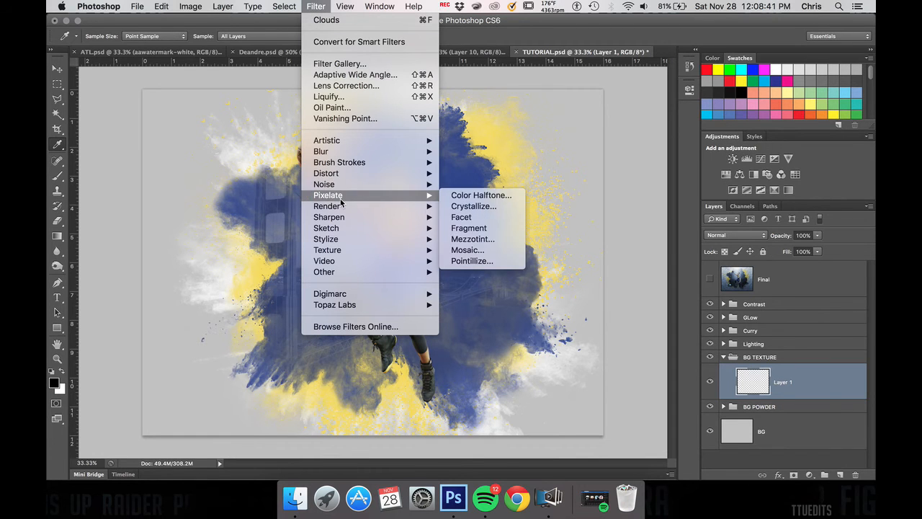
click(467, 209)
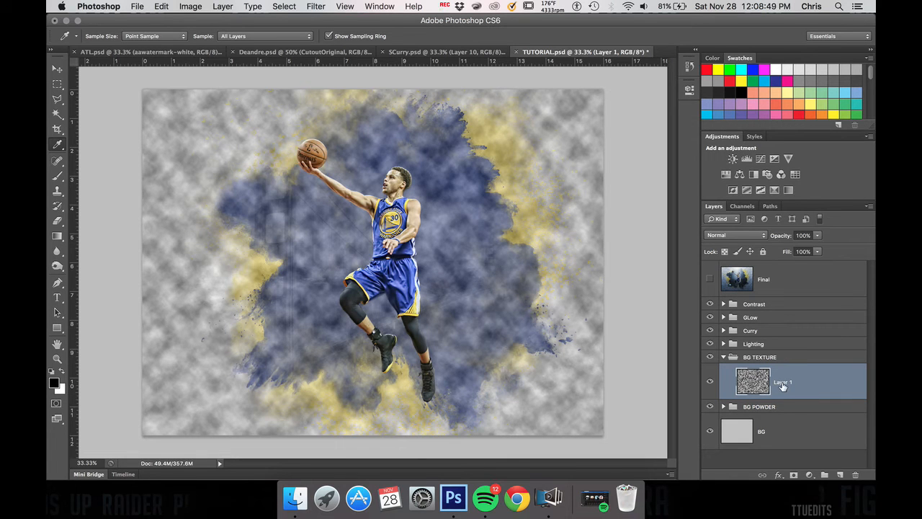
Step: Add a second layer beneath the clouds layer in the BG TEXTURE group and render Clouds on it
click(840, 474)
drag(776, 387, 789, 427)
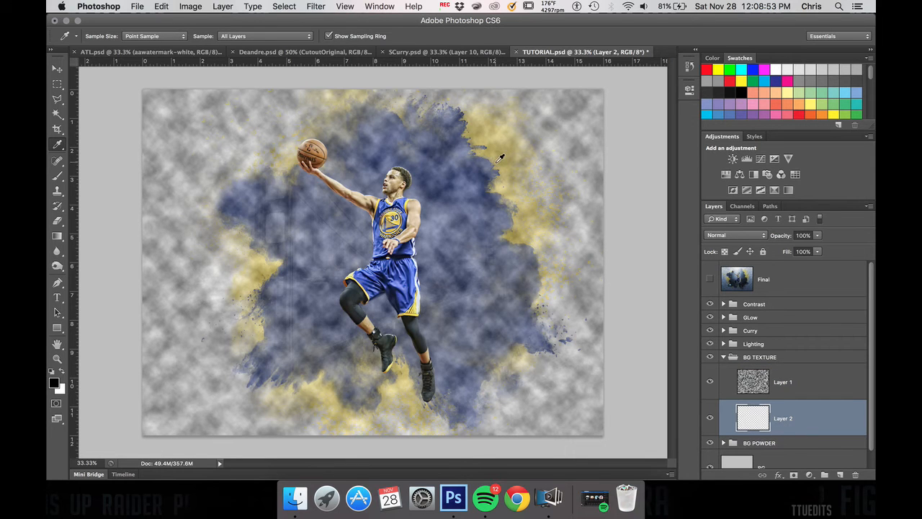
click(312, 6)
mouse_move(356, 200)
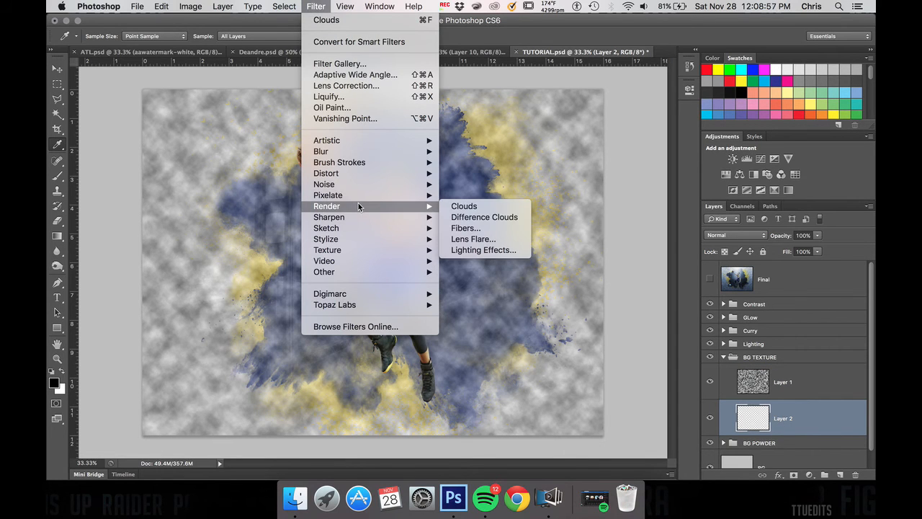
click(463, 207)
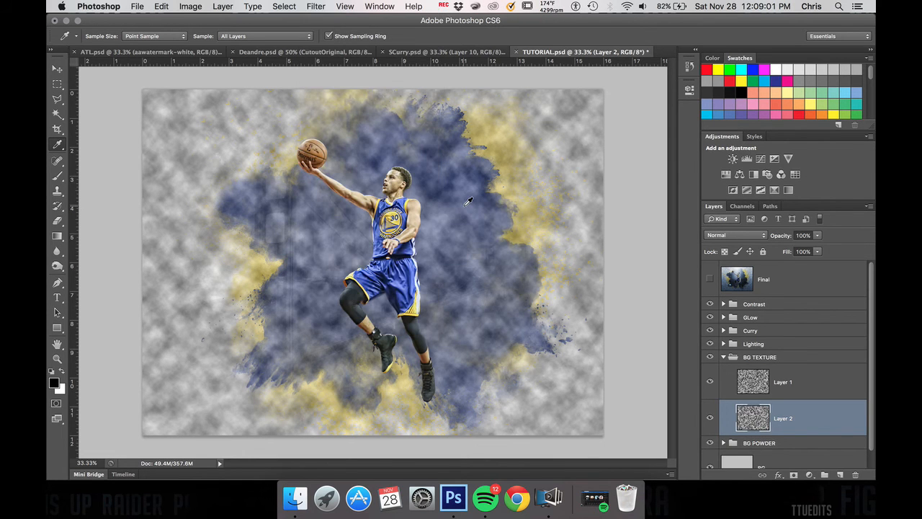
Step: Set the upper clouds layer, Layer 1, to the Multiply blend mode at 50% opacity
click(768, 390)
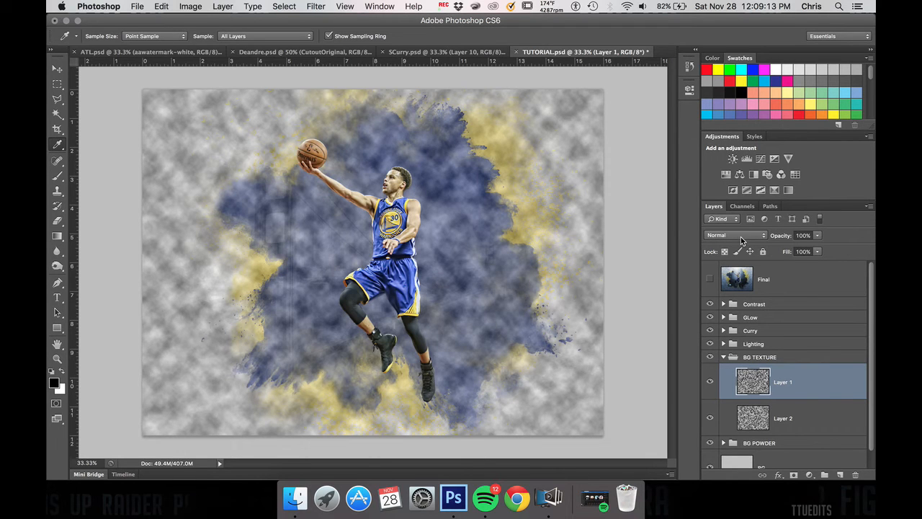
click(741, 240)
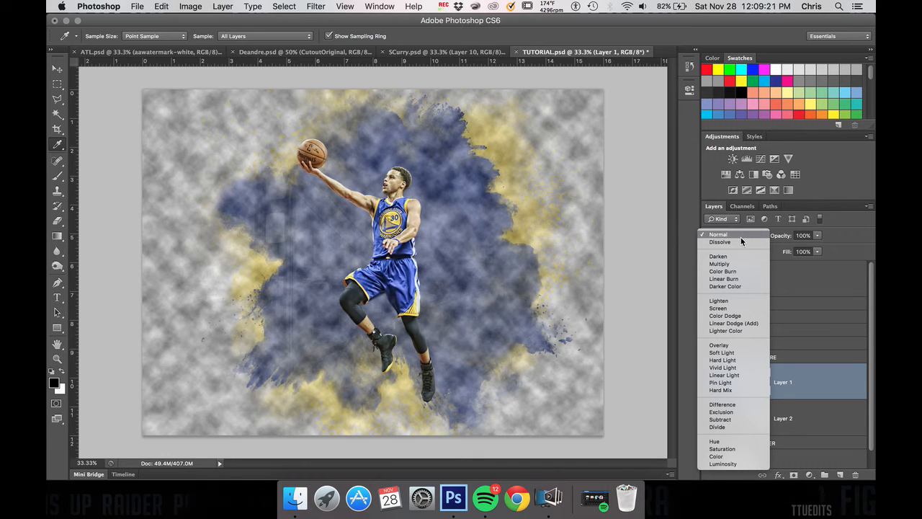
click(733, 263)
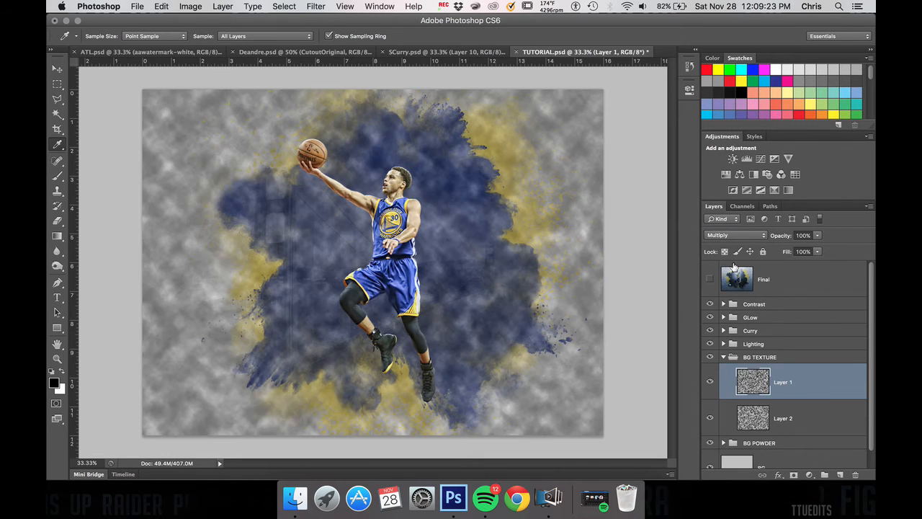
click(817, 236)
drag(825, 247, 791, 248)
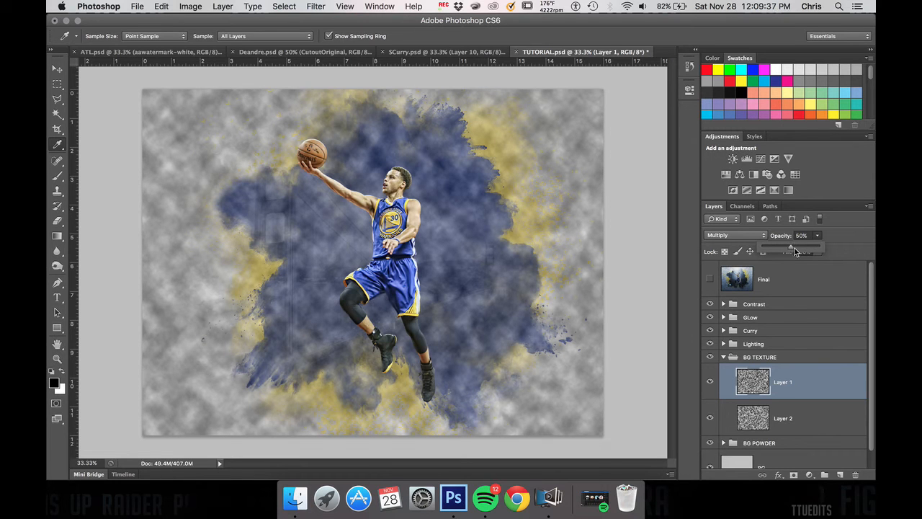
Step: Set the lower clouds layer, Layer 2, to Hard Light and reduce its opacity until the clouds are only faint
click(785, 419)
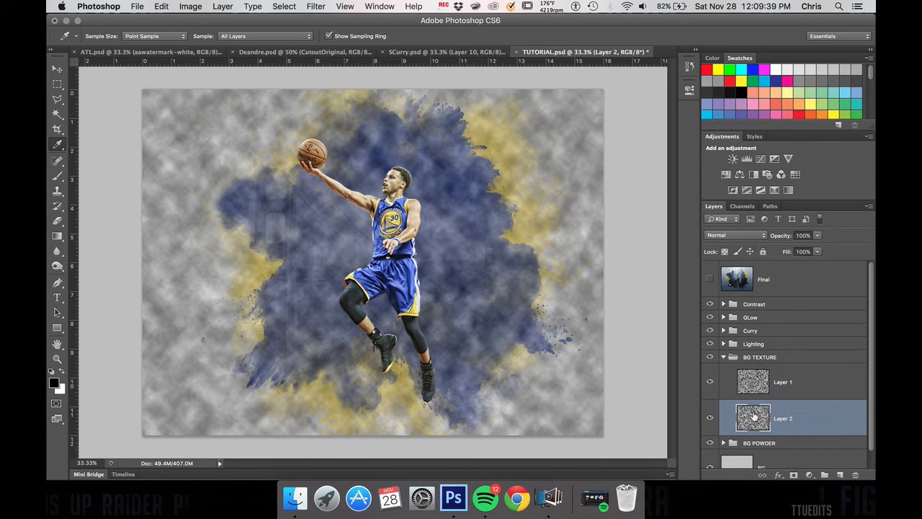
click(738, 235)
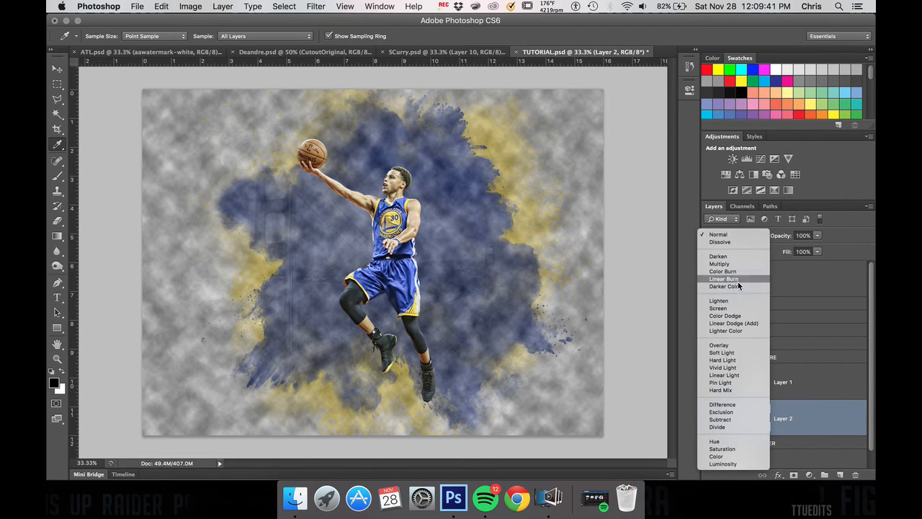
click(734, 360)
click(817, 236)
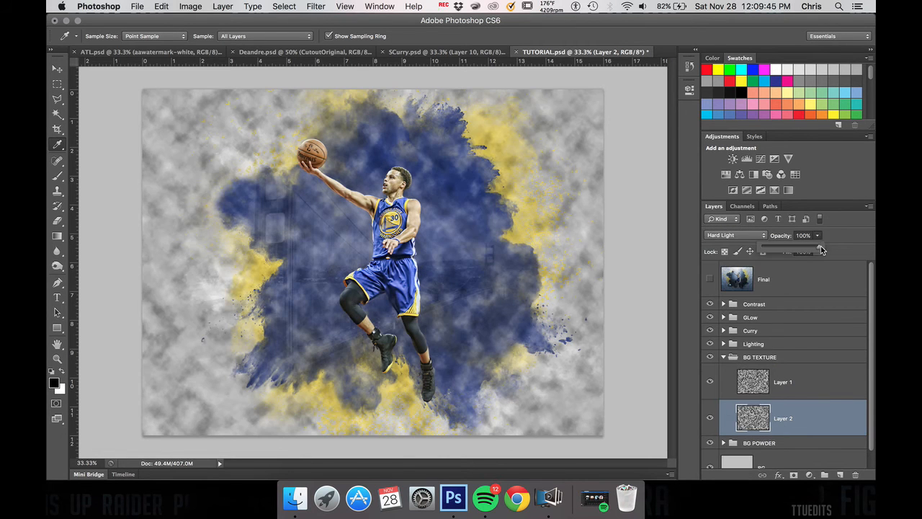
drag(820, 251, 767, 250)
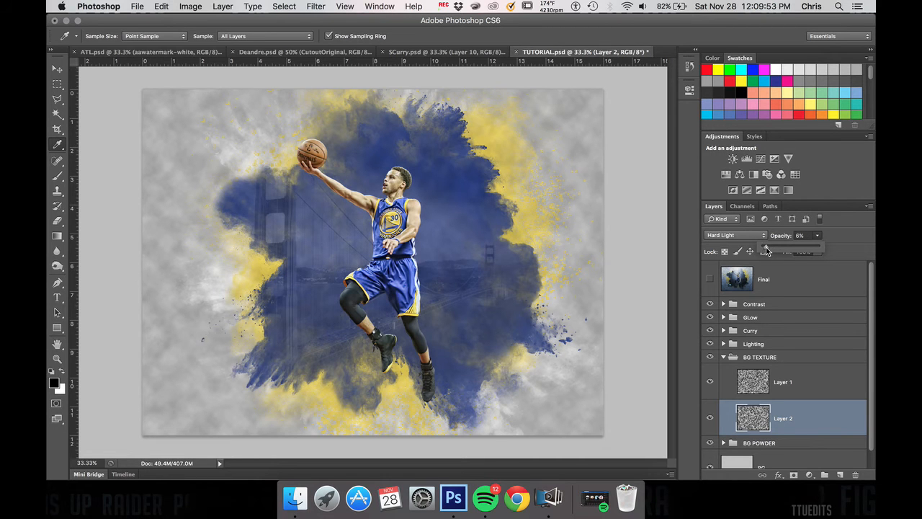
drag(766, 250, 772, 250)
drag(771, 250, 768, 250)
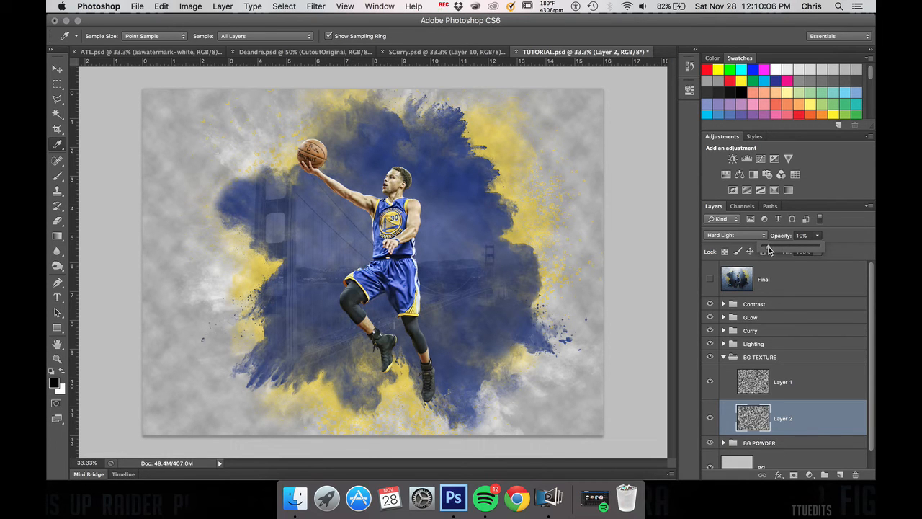
Step: Collapse the BG TEXTURE group and add a black-to-transparent Gradient Fill layer inside the Lighting group
click(724, 357)
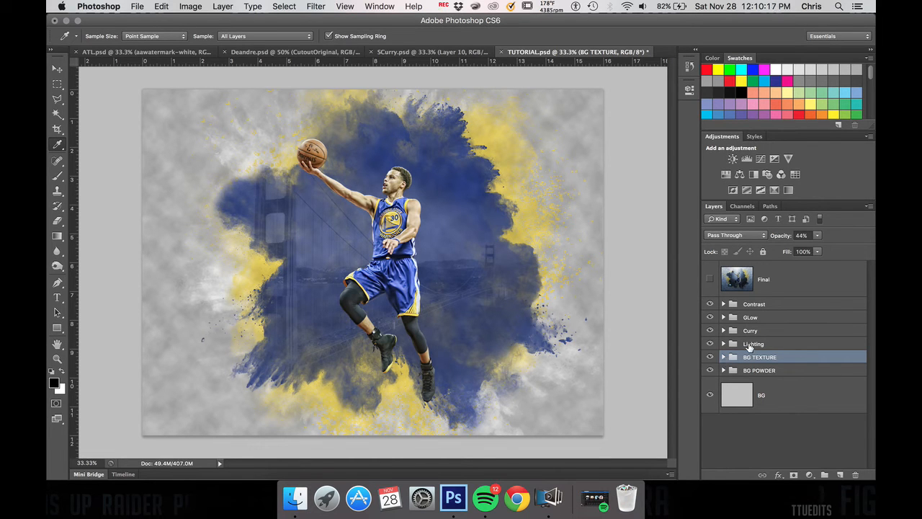
click(751, 345)
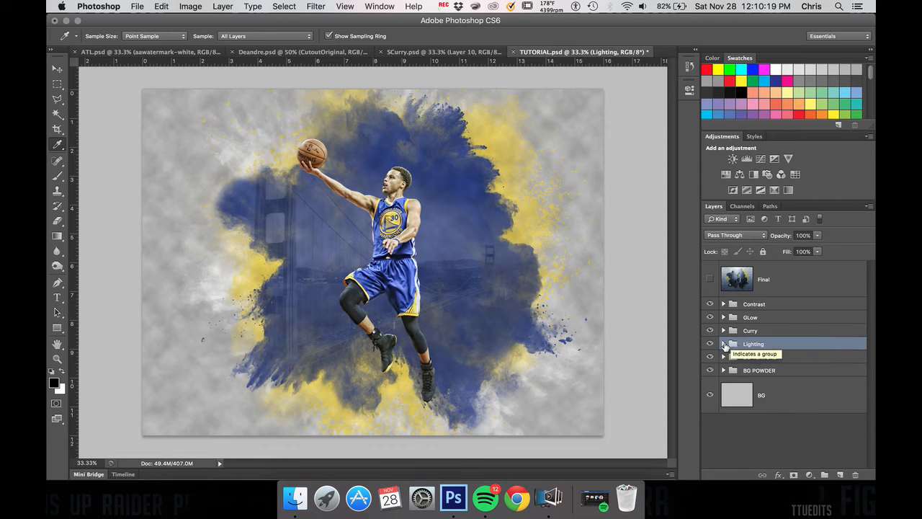
click(724, 346)
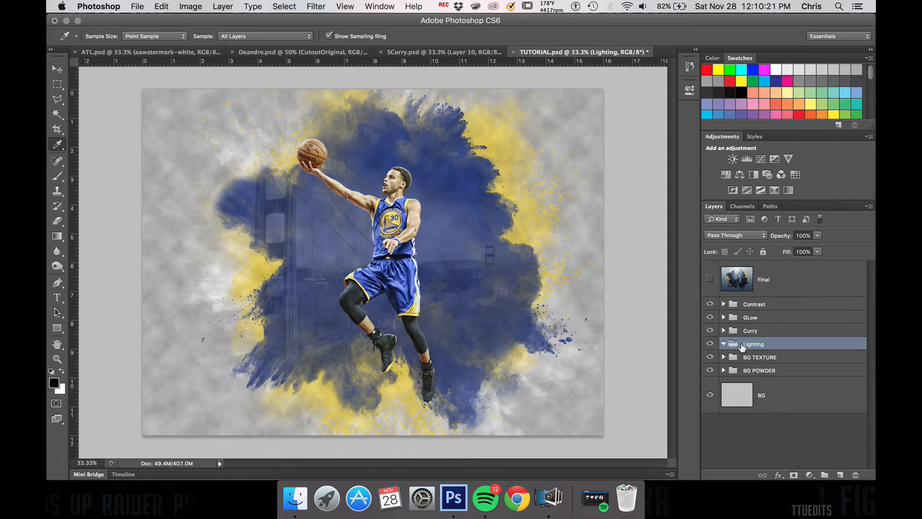
click(809, 476)
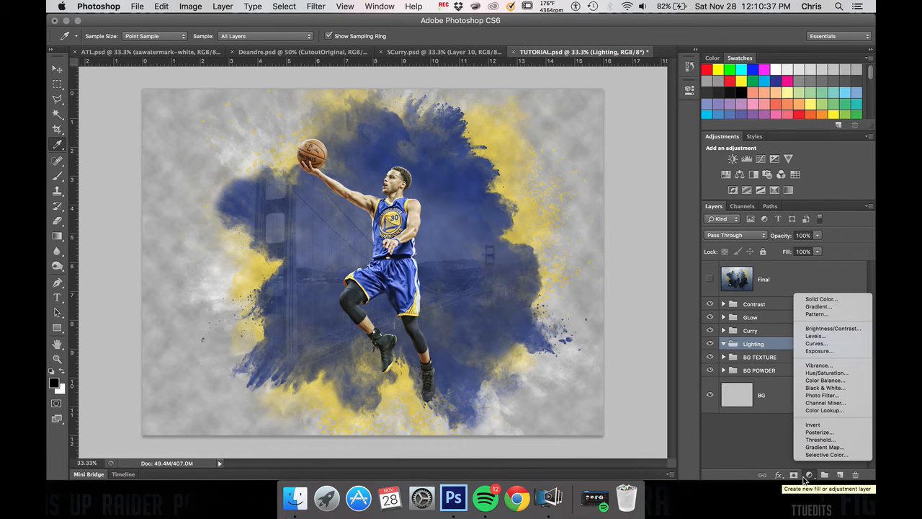
click(807, 476)
click(809, 475)
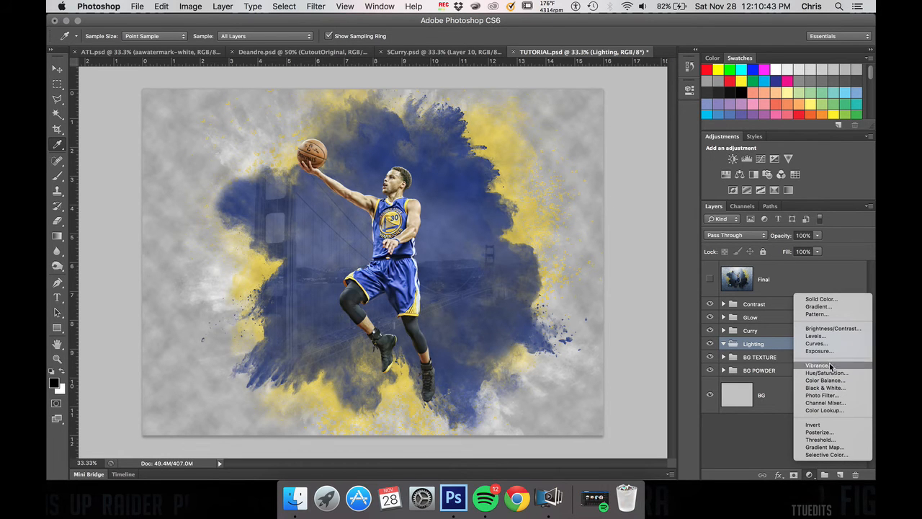
click(826, 306)
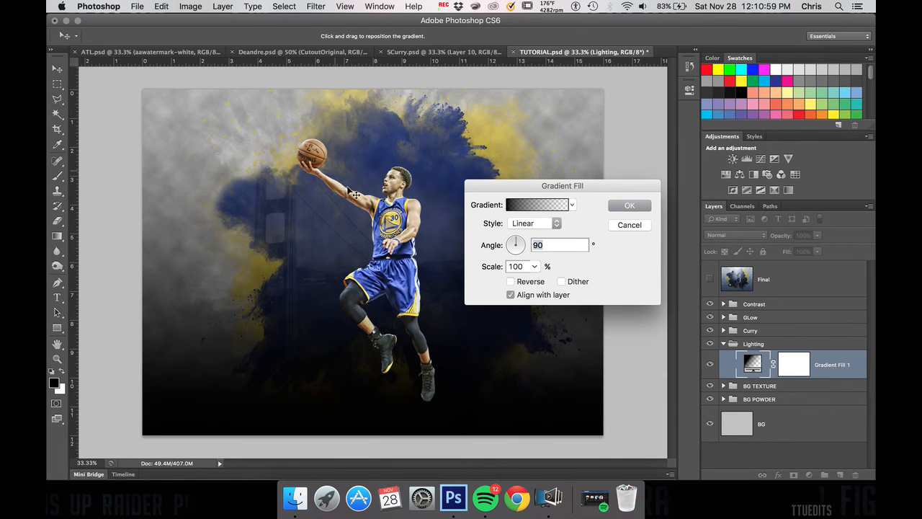
Step: Set the gradient fill to Reflected style at a 0° angle with the gradient reversed, and apply it
click(520, 227)
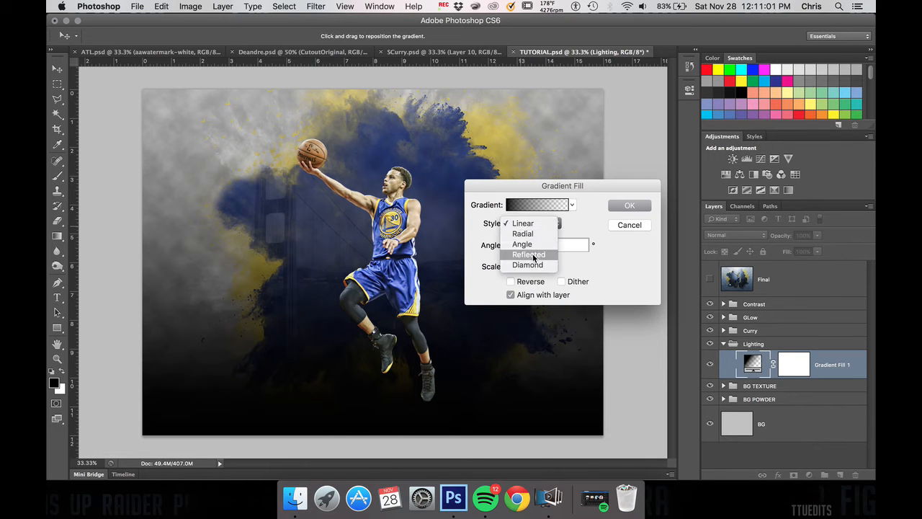
click(533, 255)
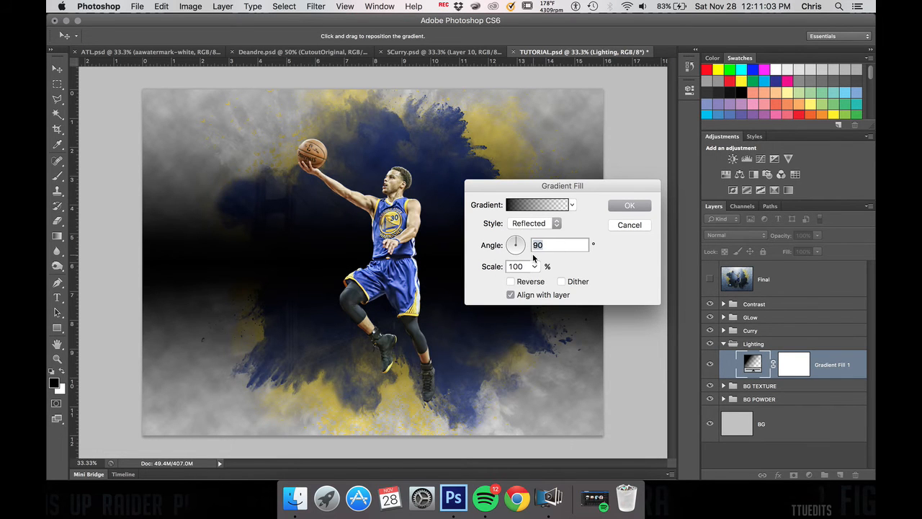
click(516, 242)
drag(516, 242, 531, 247)
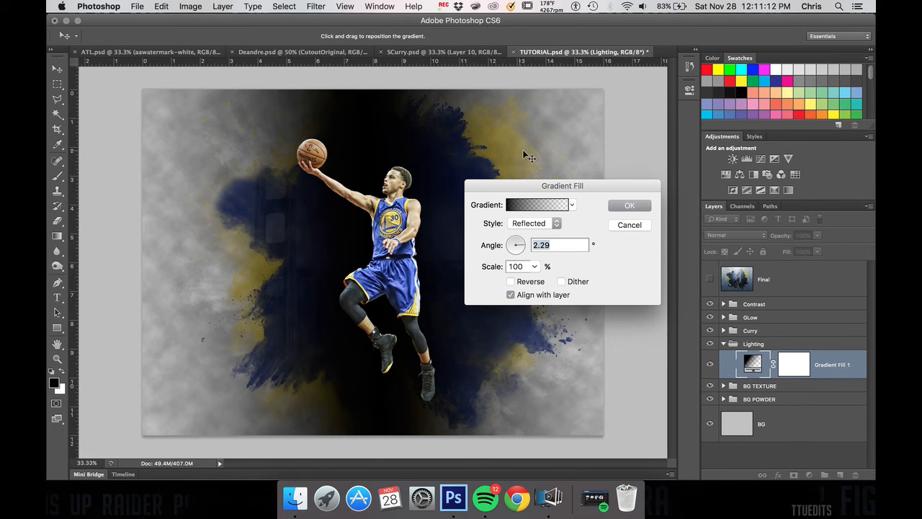
click(512, 282)
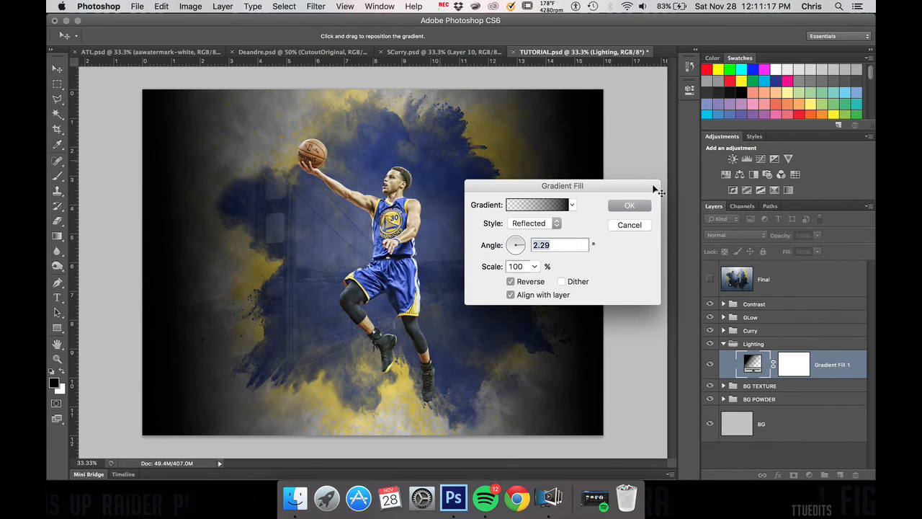
text(0)
key(Return)
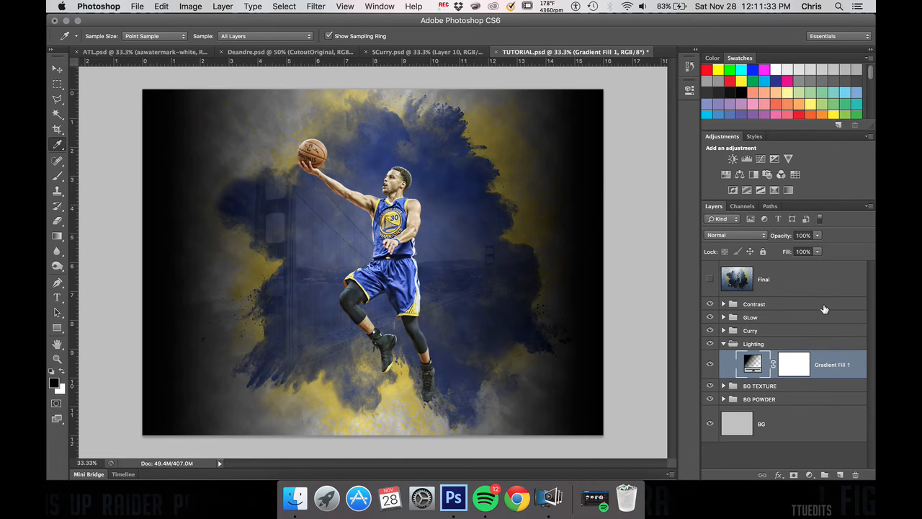
Step: Set the Gradient Fill 1 layer to Screen blend mode at 20% opacity and compare the image with and without it
click(745, 235)
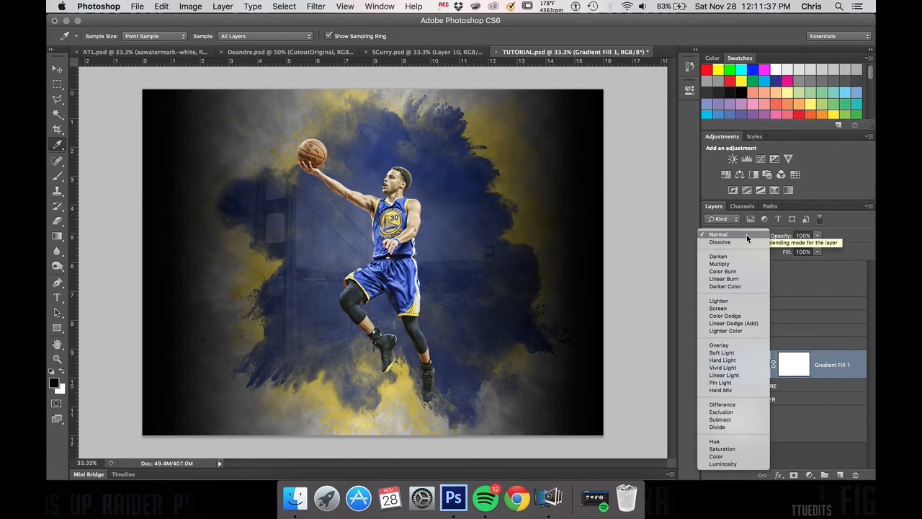
click(726, 307)
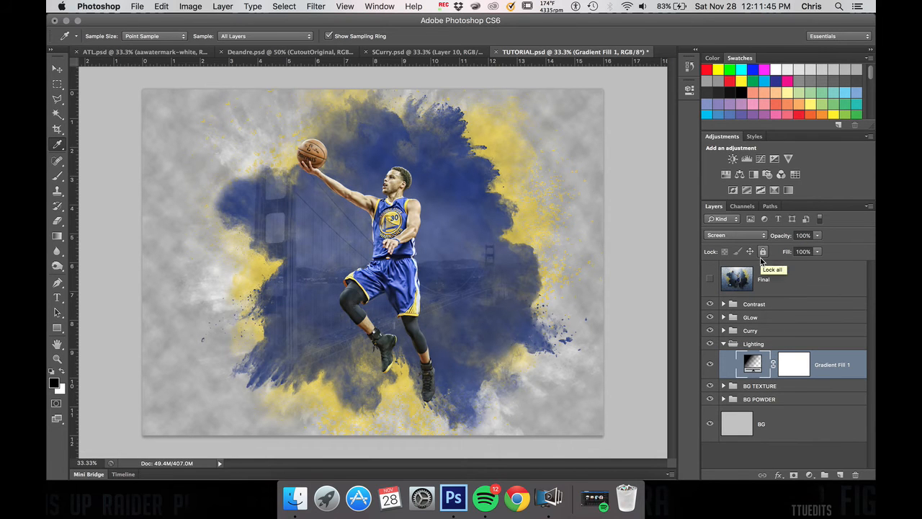
click(818, 236)
drag(818, 249, 794, 249)
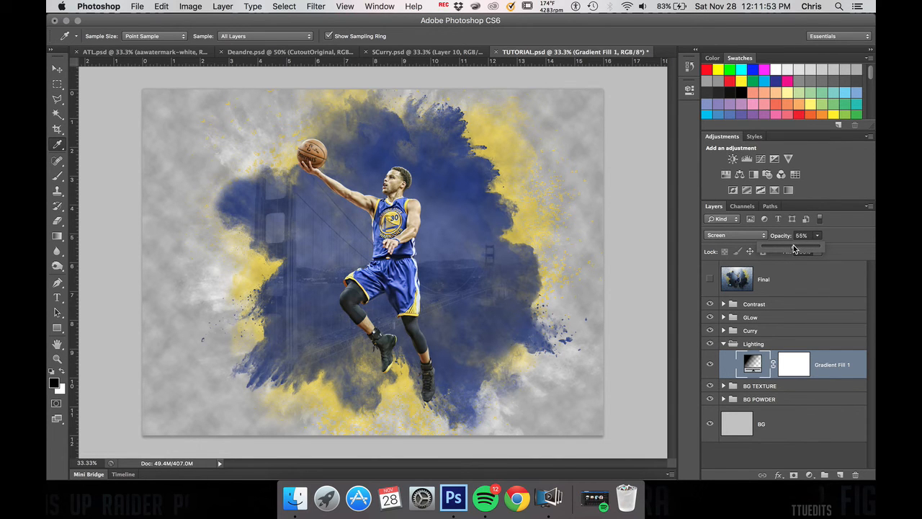
drag(794, 248, 776, 249)
click(818, 238)
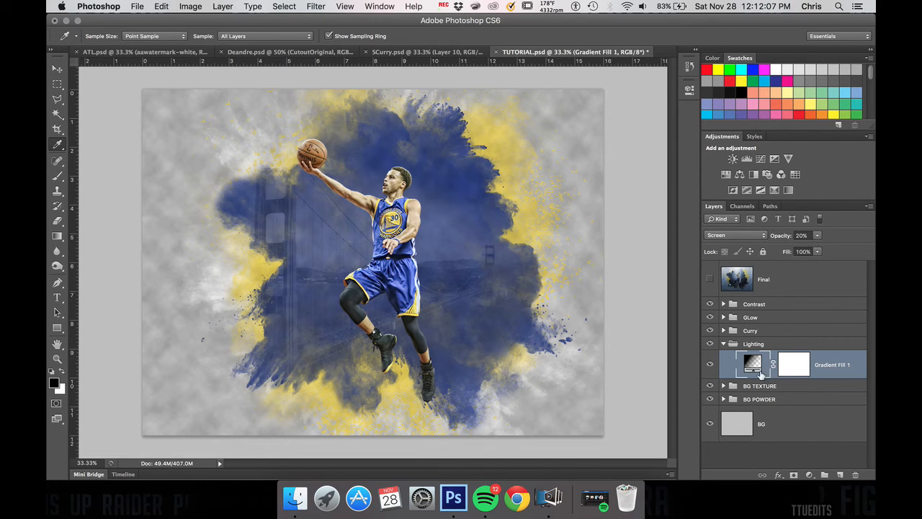
click(710, 364)
click(710, 364)
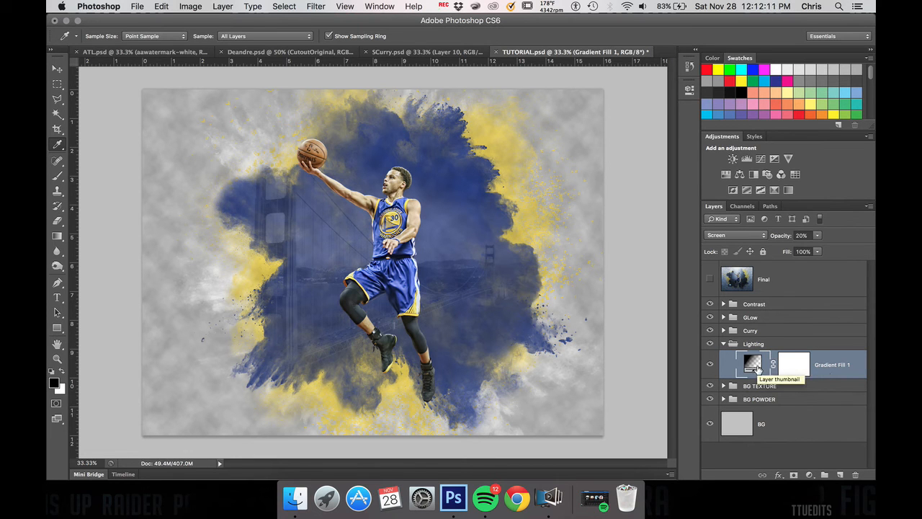
Step: Set the scale of Gradient Fill 1 to 30% and compare the image with the layer hidden and shown
double_click(760, 367)
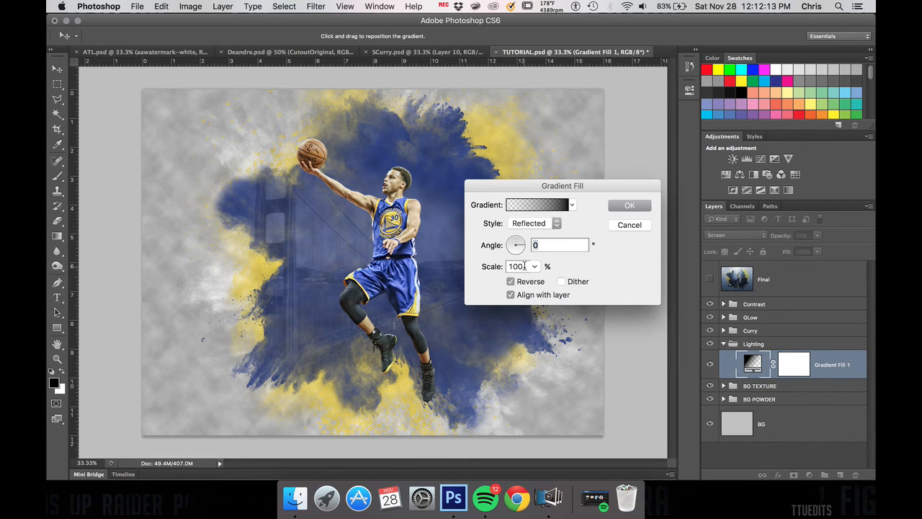
key(Tab)
text(30)
key(Return)
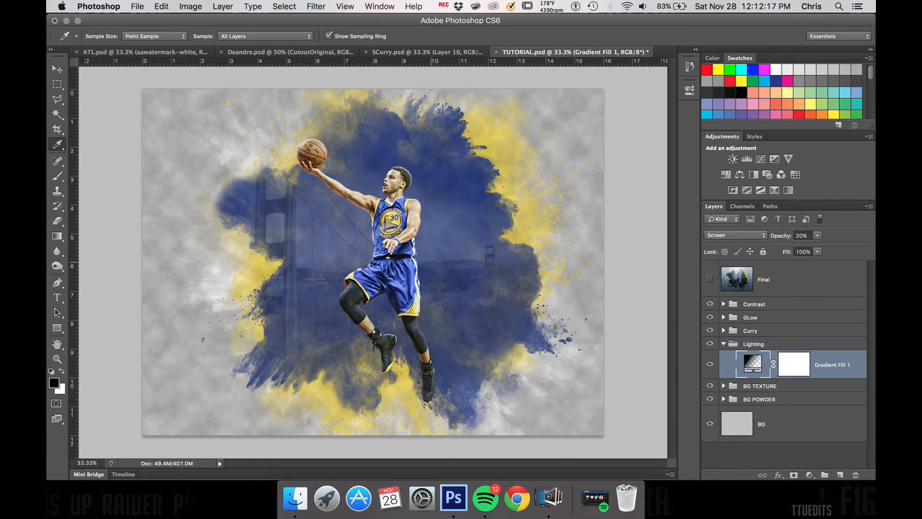
click(711, 364)
click(710, 364)
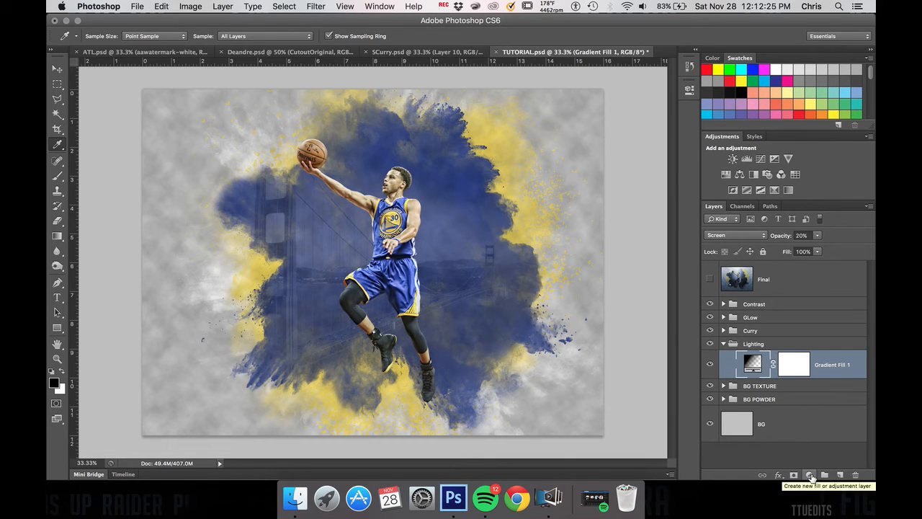
click(810, 476)
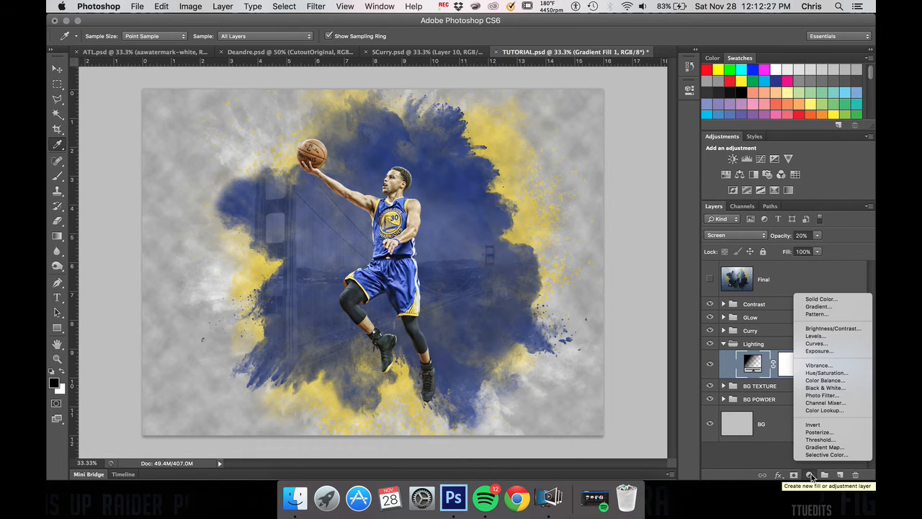
click(829, 310)
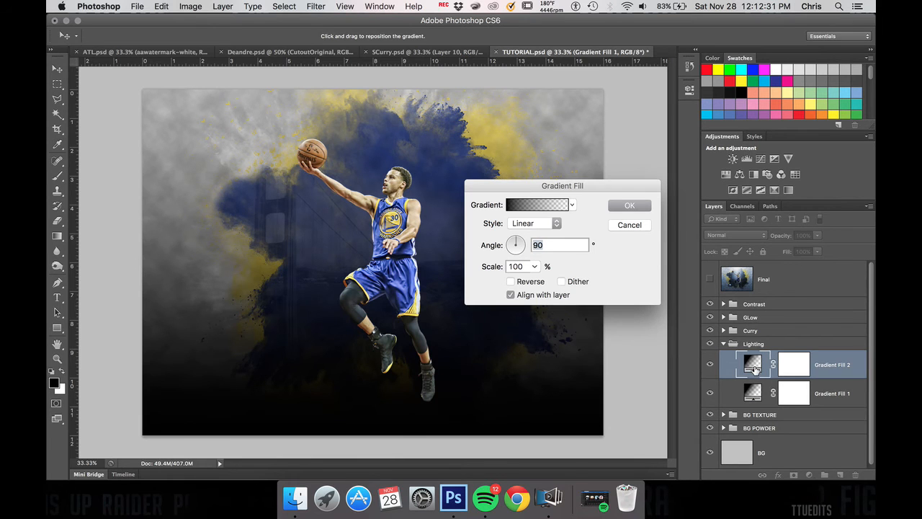
click(630, 226)
Step: Change Gradient Fill 1 to the black-to-white Foreground to Background preset and compare the image with the layer hidden and shown
double_click(754, 365)
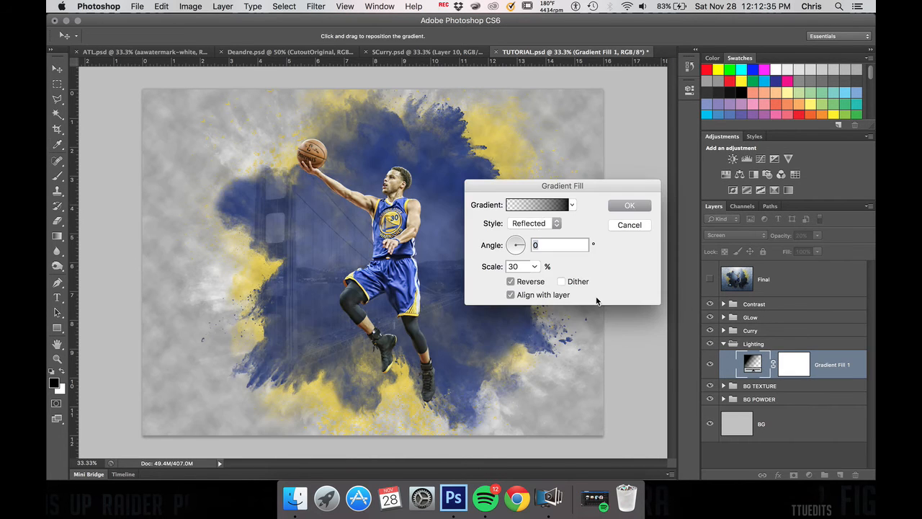
click(539, 208)
click(622, 200)
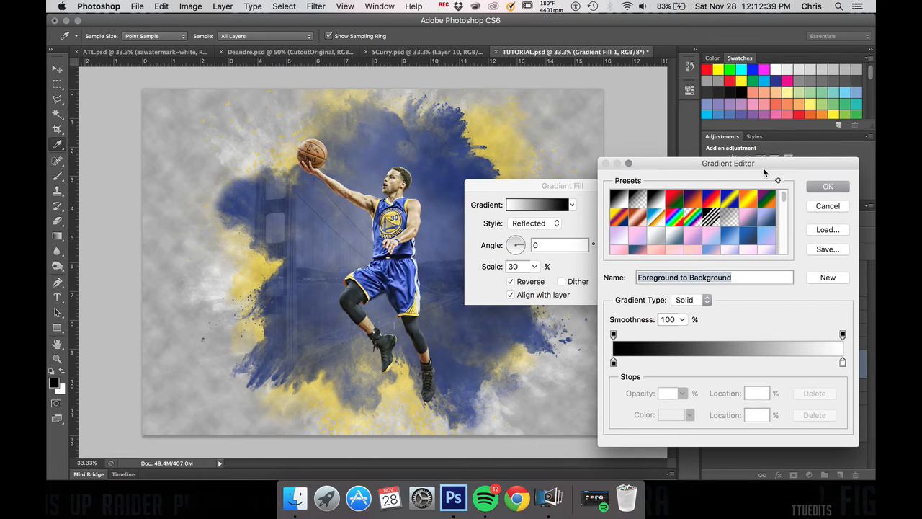
click(826, 186)
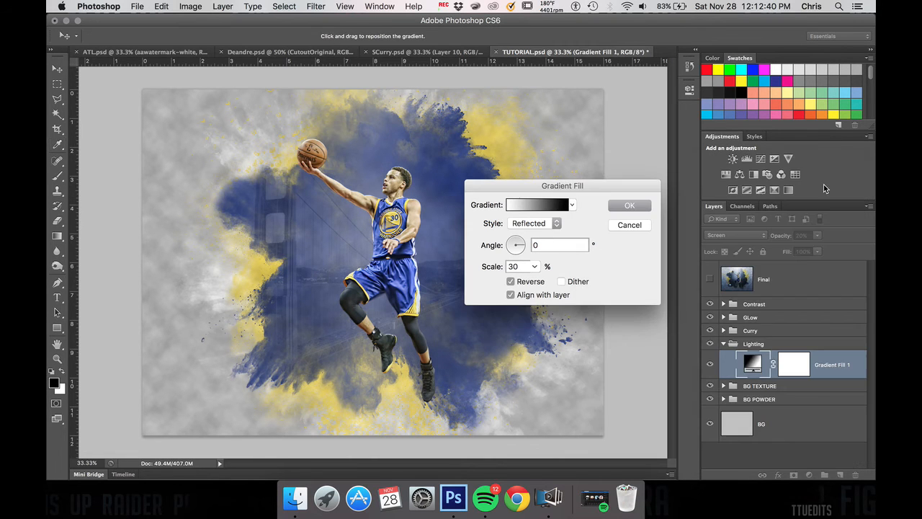
click(629, 205)
click(710, 365)
click(710, 365)
click(711, 366)
click(710, 365)
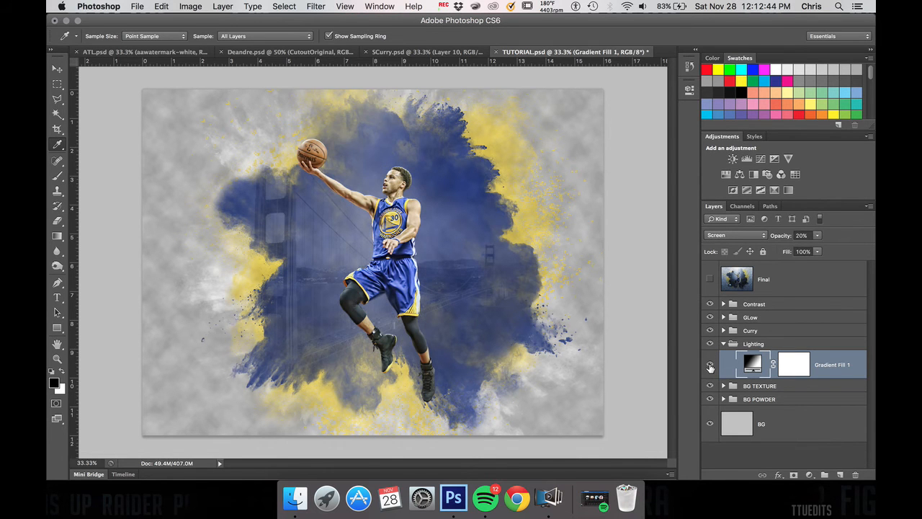
click(809, 475)
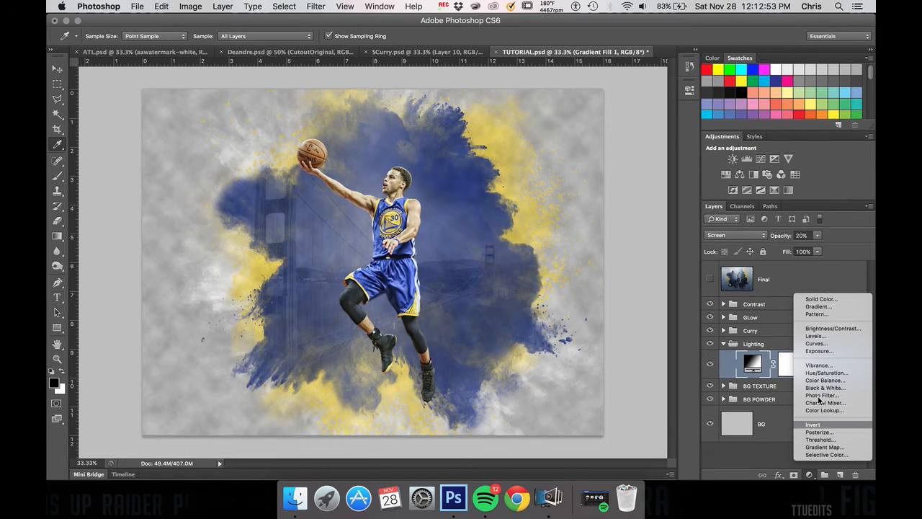
click(824, 308)
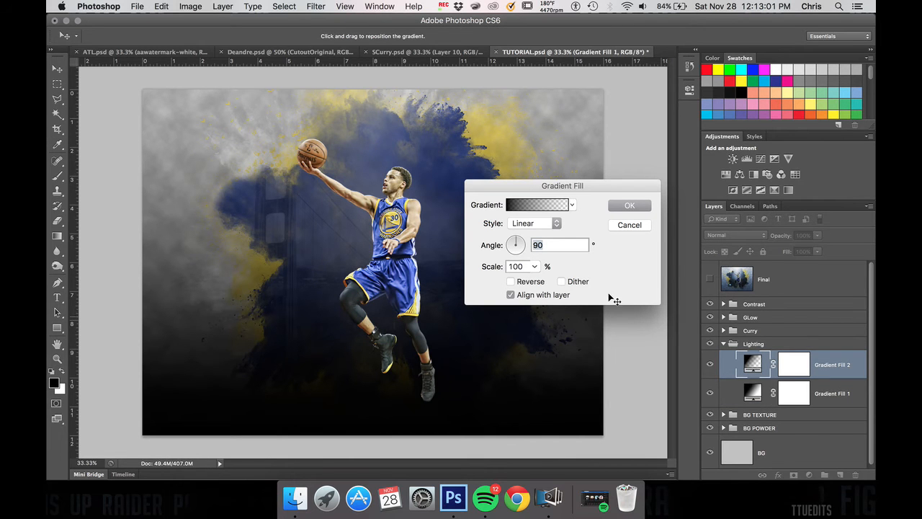
click(622, 226)
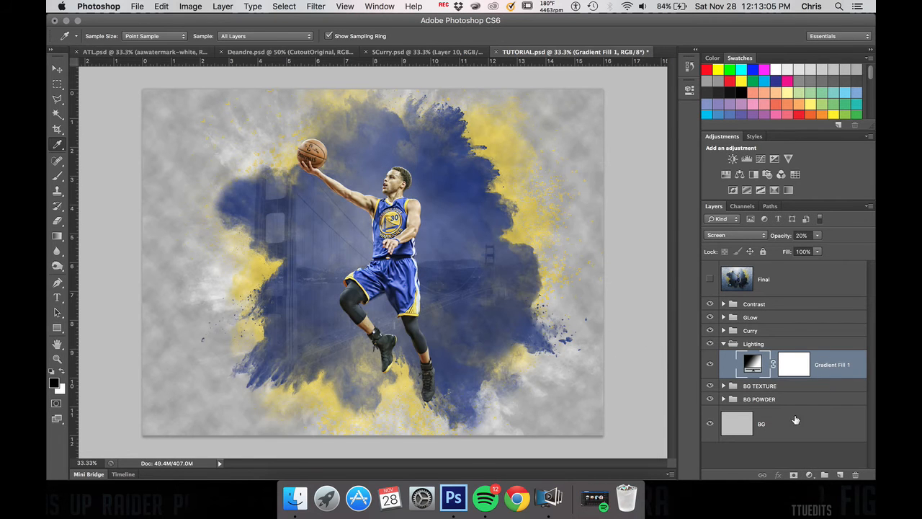
Step: Add a second Gradient Fill layer above Gradient Fill 1 using the Foreground to Background preset
click(809, 475)
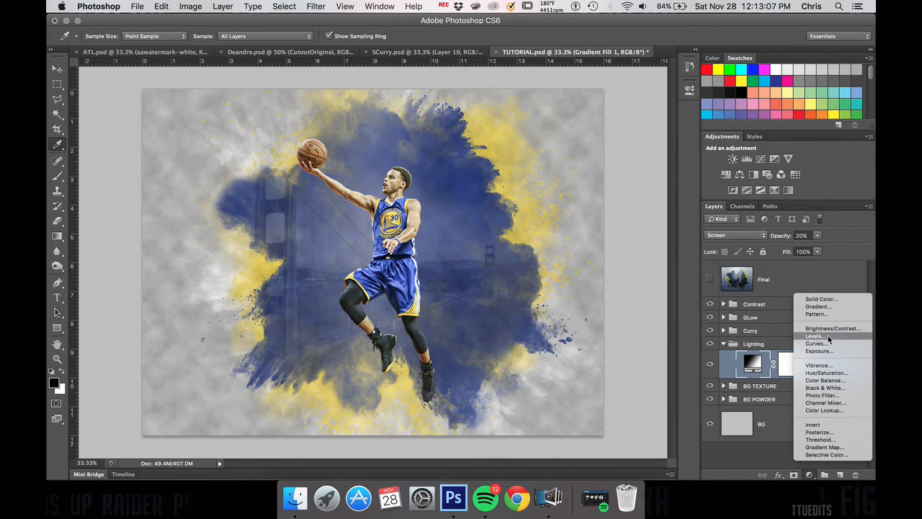
click(818, 308)
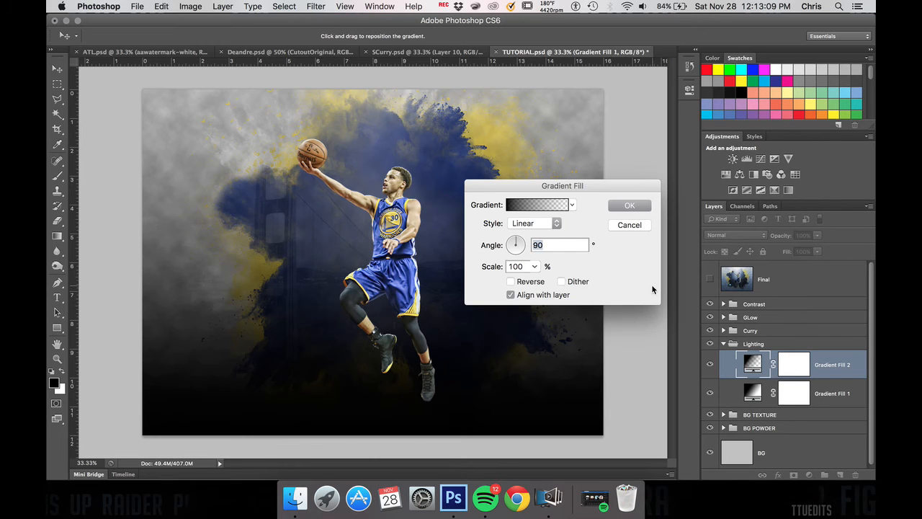
click(541, 206)
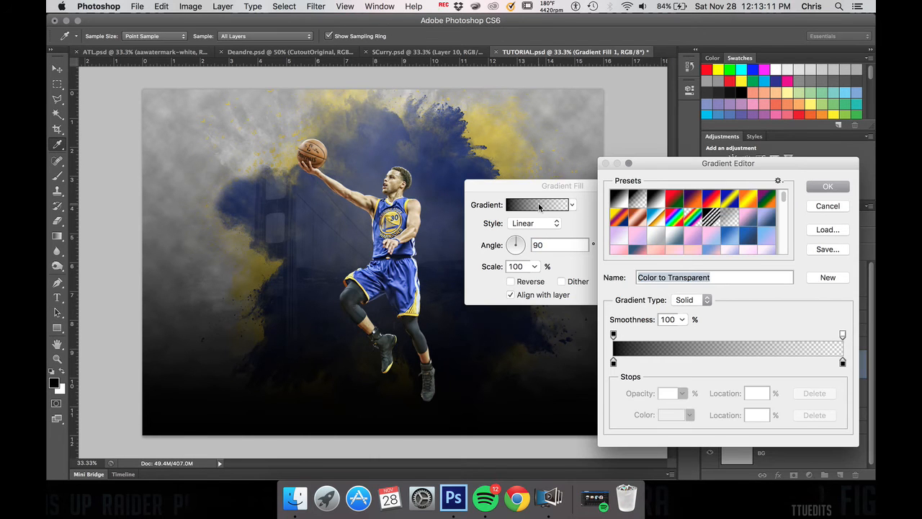
click(622, 205)
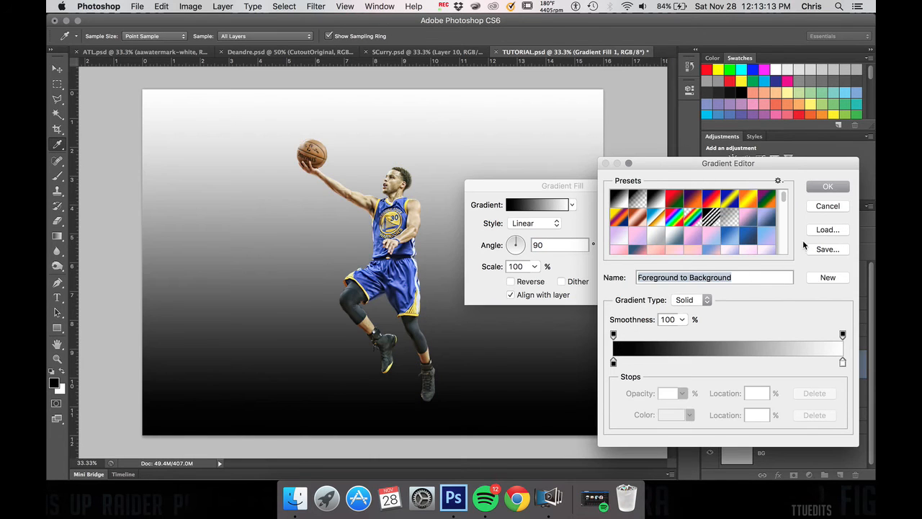
click(828, 186)
Step: Set the second gradient fill to Reflected style at a 0° angle with the gradient reversed
click(526, 225)
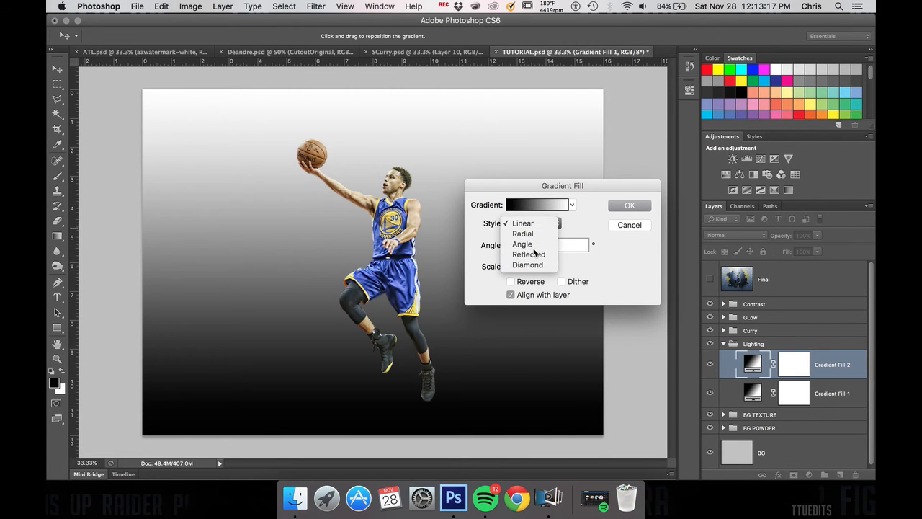
click(519, 244)
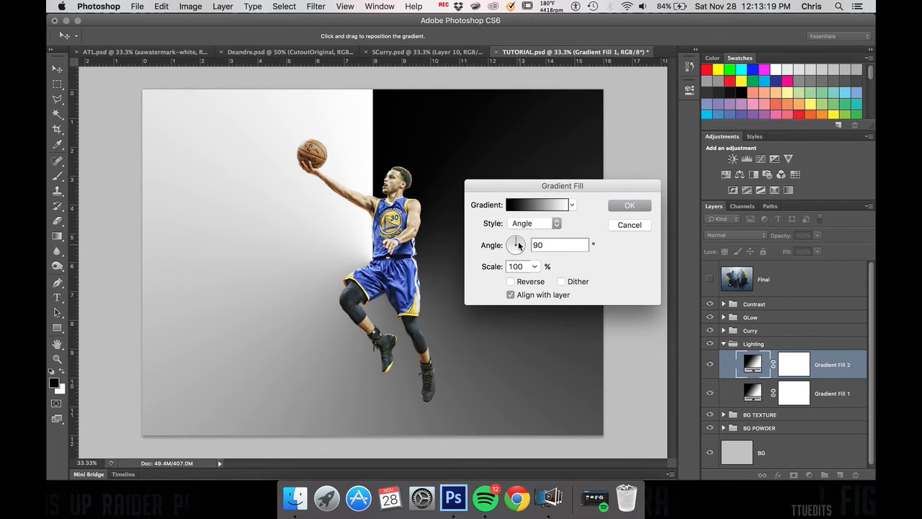
drag(516, 239, 530, 245)
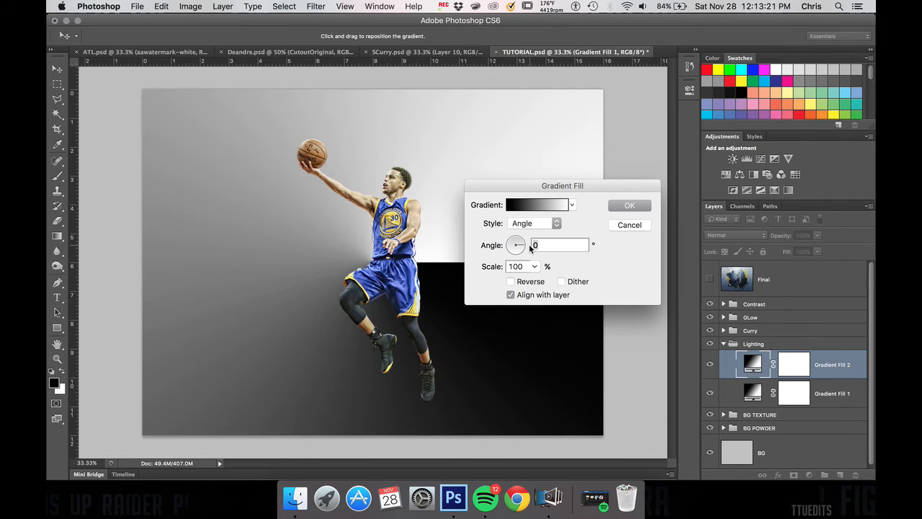
click(510, 282)
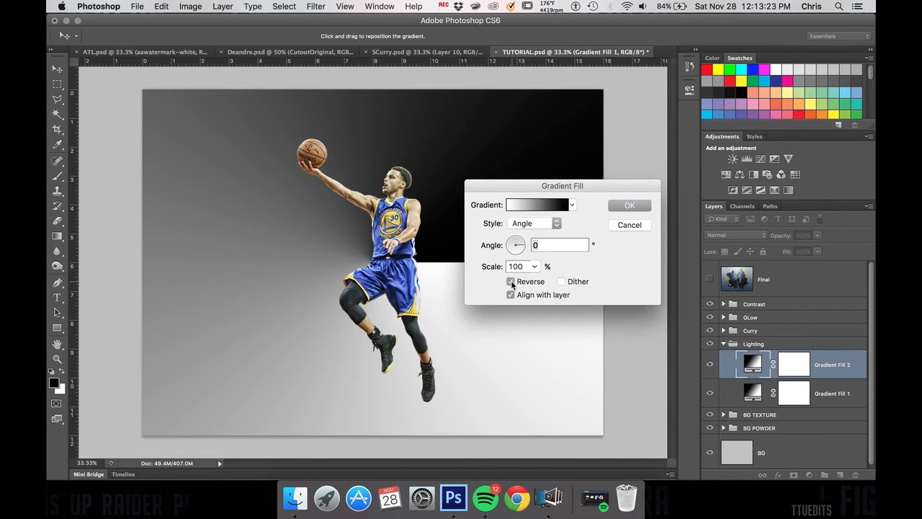
click(554, 223)
click(533, 234)
drag(595, 181, 737, 154)
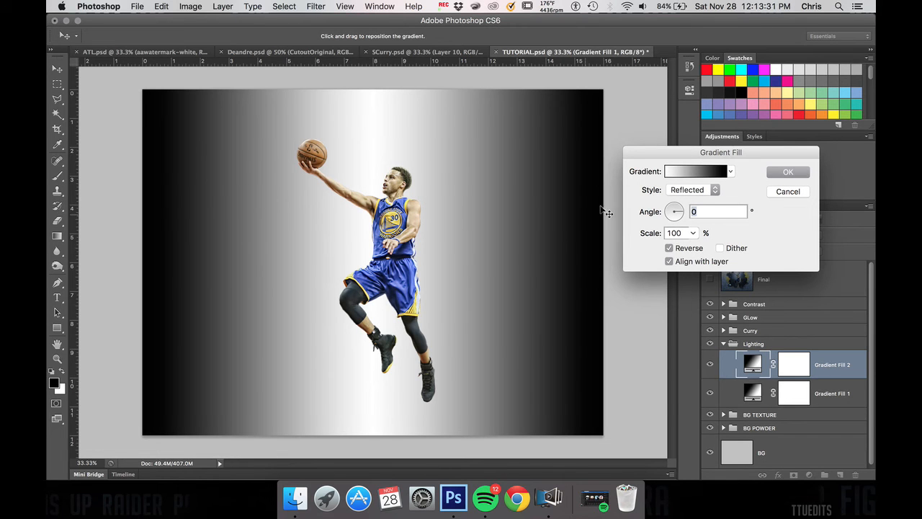
Step: Set the second gradient fill's scale to 50% and apply it
double_click(685, 229)
text(70)
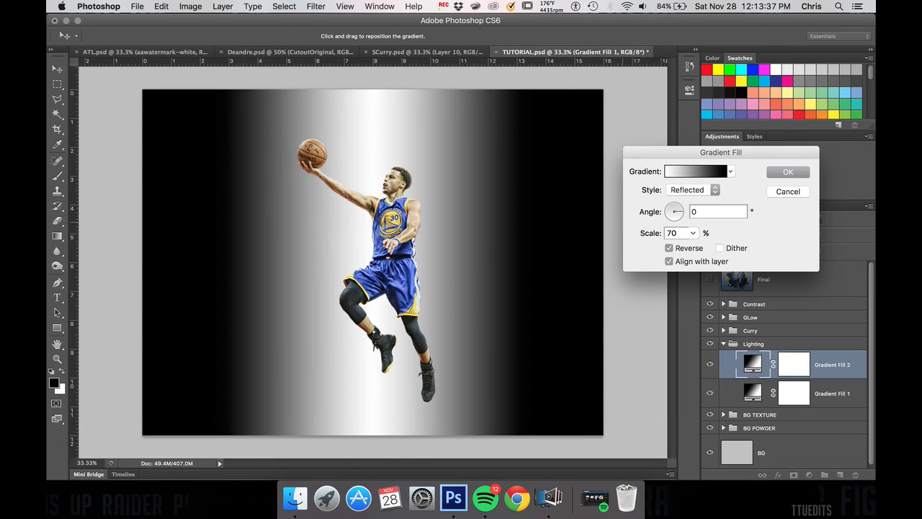
key(BackSpace)
key(BackSpace)
text(50)
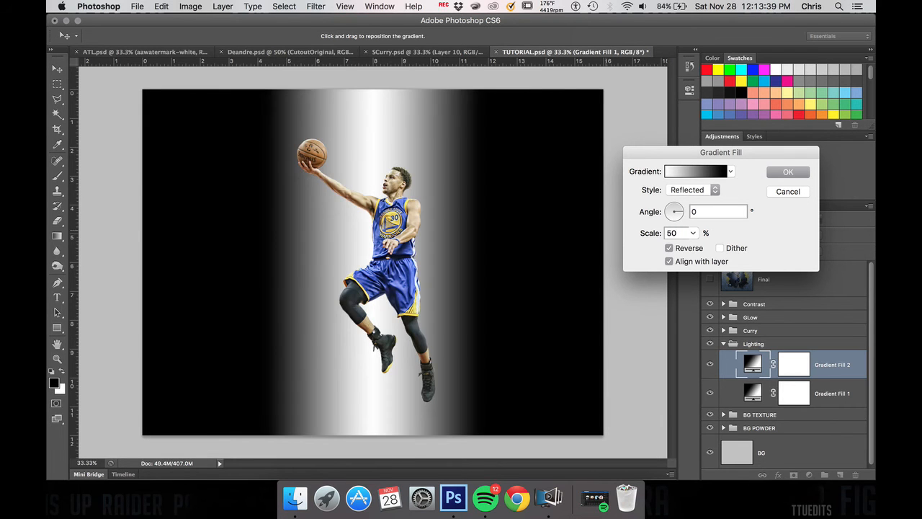
click(786, 170)
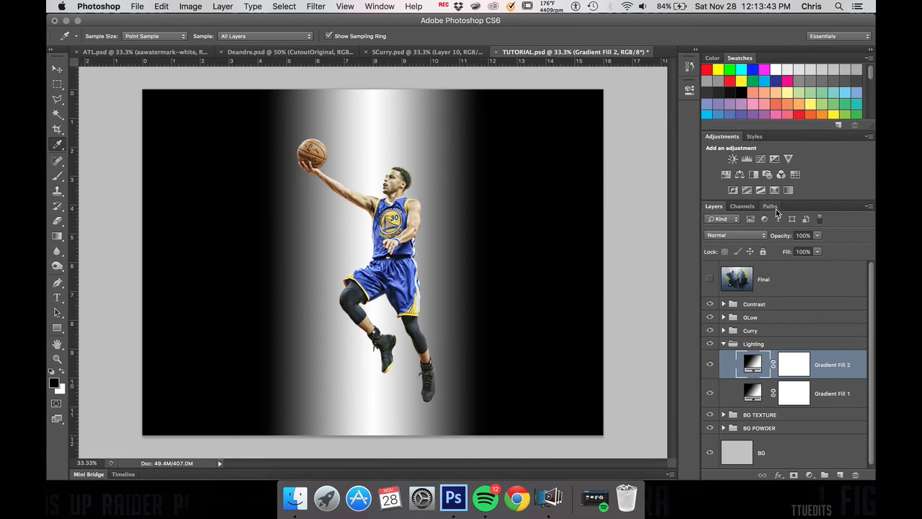
Step: Set the Gradient Fill 2 layer's blend mode to Screen and its opacity to 70%
click(747, 238)
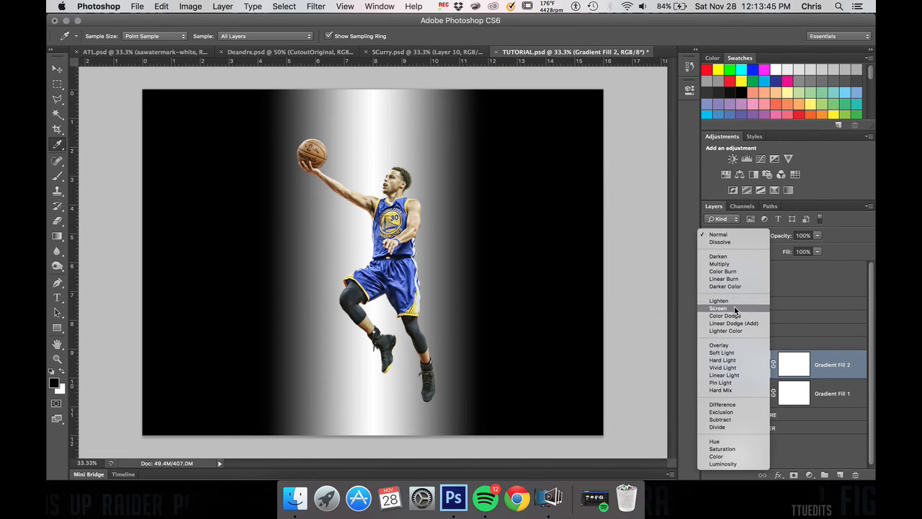
click(734, 308)
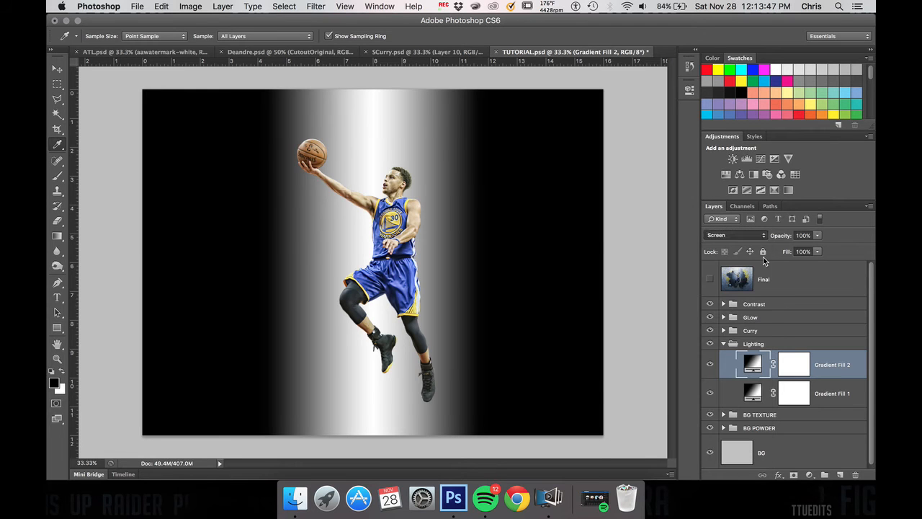
click(804, 235)
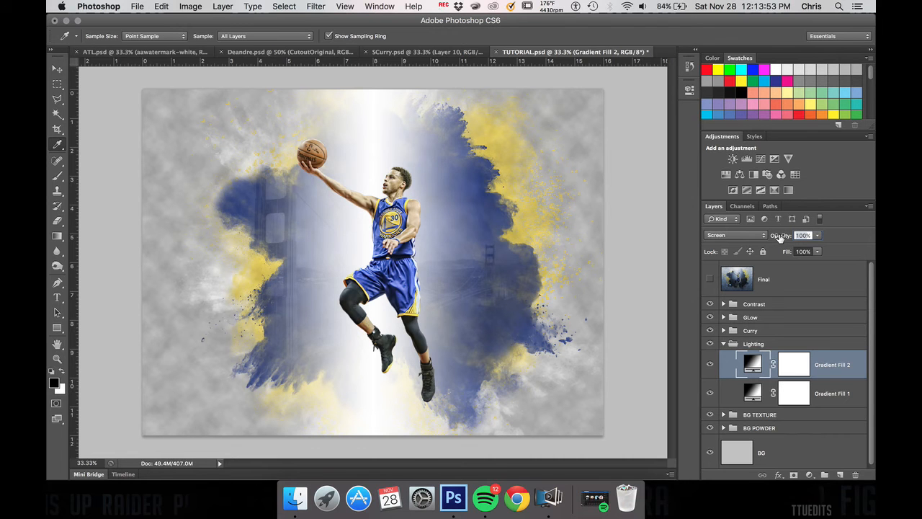
drag(780, 238, 762, 238)
key(Return)
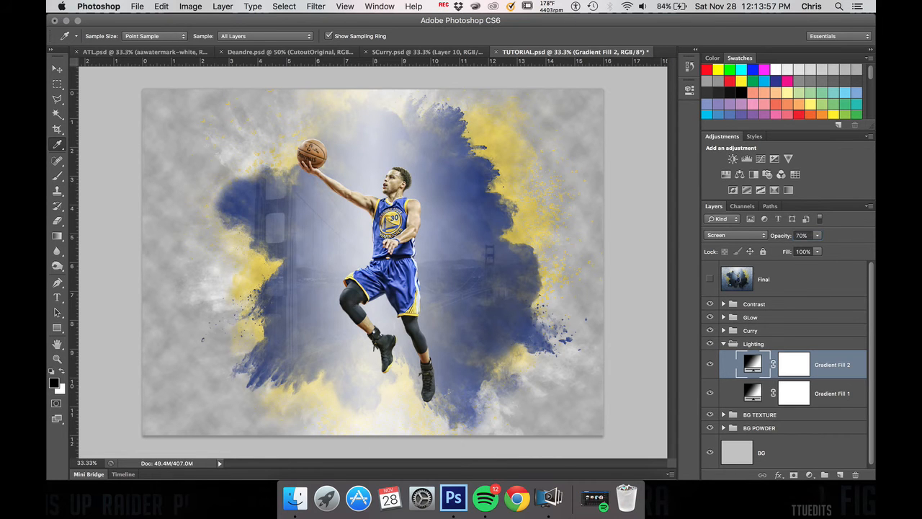
Step: Move Gradient Fill 2 below Gradient Fill 1 in the Lighting group and compare the image with each one hidden and shown
drag(827, 365, 832, 402)
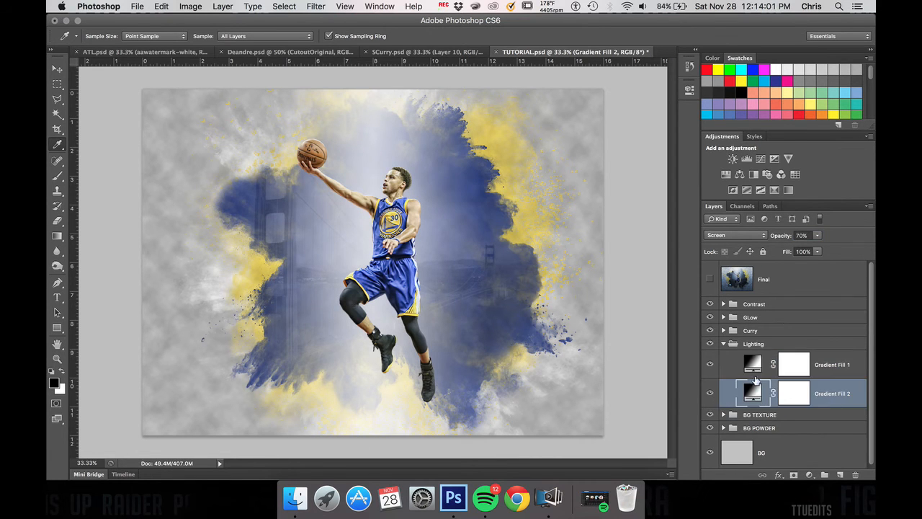
click(709, 364)
click(710, 365)
click(709, 393)
click(710, 393)
Step: Add a layer mask to the Lighting group and fill it with a reversed reflected gradient fading the light toward the canvas bottom
click(755, 344)
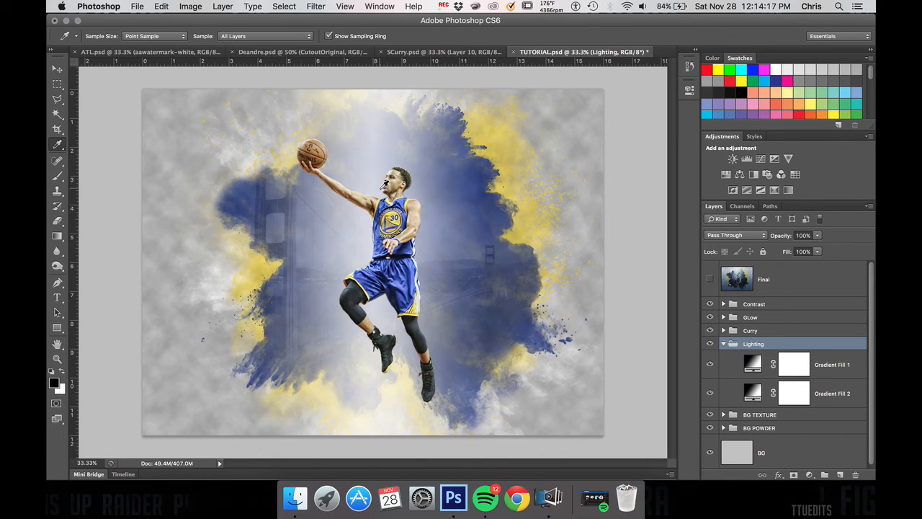
click(794, 475)
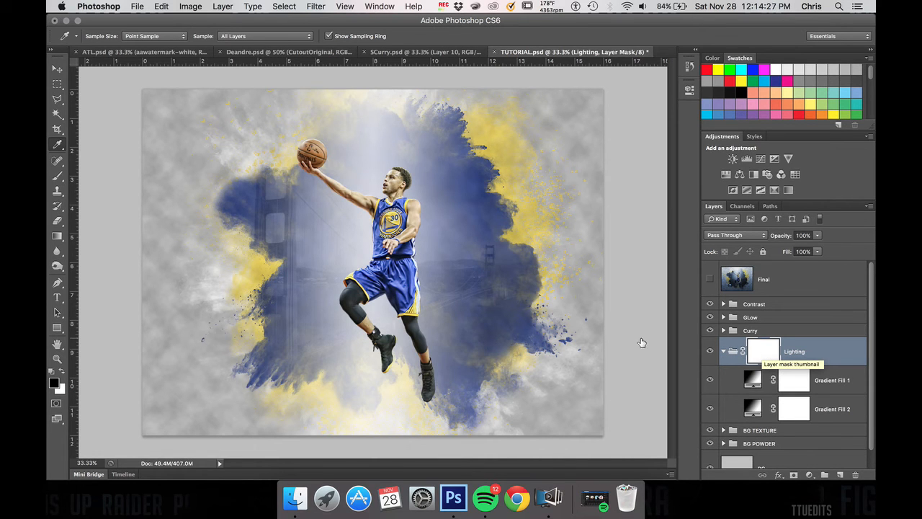
click(56, 238)
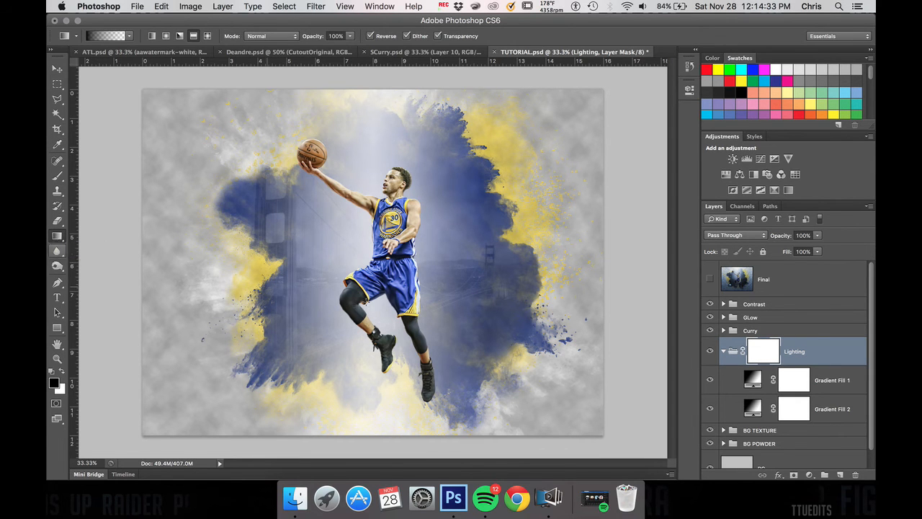
drag(385, 441, 388, 74)
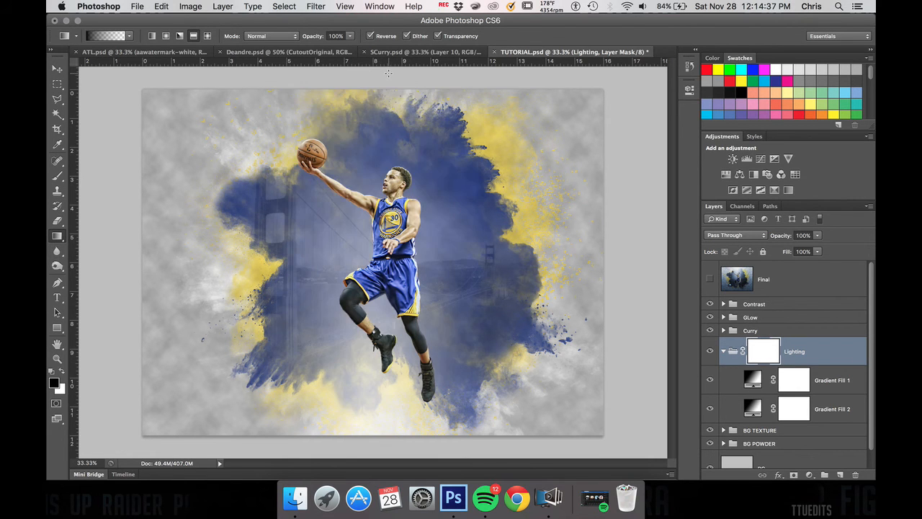
key(super+z)
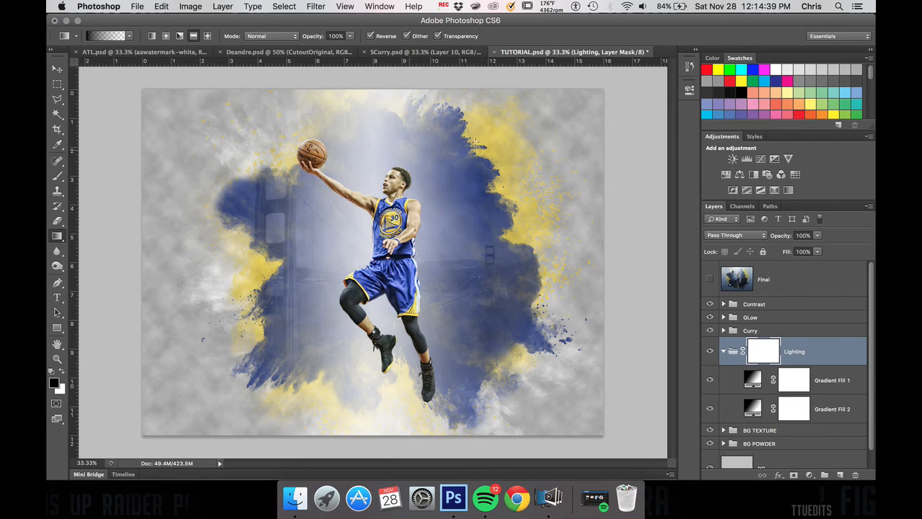
drag(383, 78, 395, 403)
drag(398, 444, 398, 444)
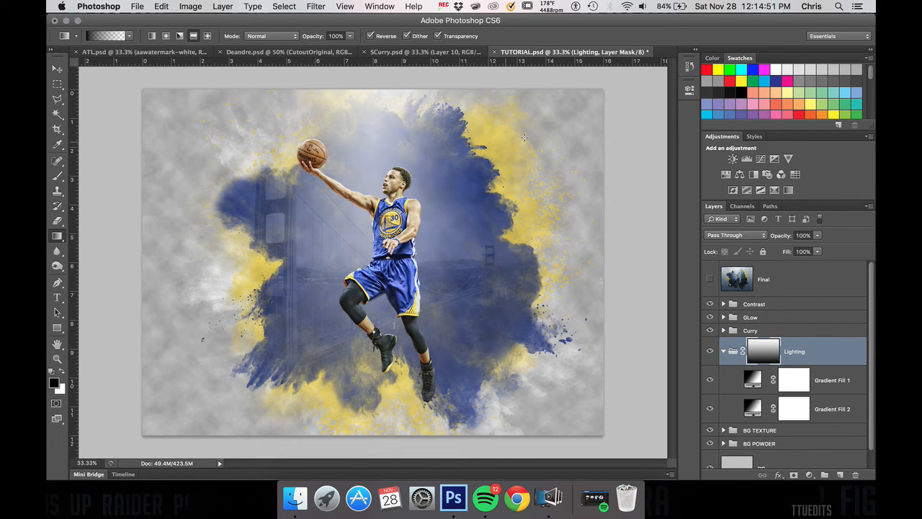
Step: Compare the whole image with the masked Lighting group hidden and shown
click(709, 352)
click(709, 351)
click(710, 351)
click(710, 352)
Step: Free Transform the Lighting group's mask, stretching it upward beyond the top edge of the canvas, and apply it
key(super+t)
key(super+minus)
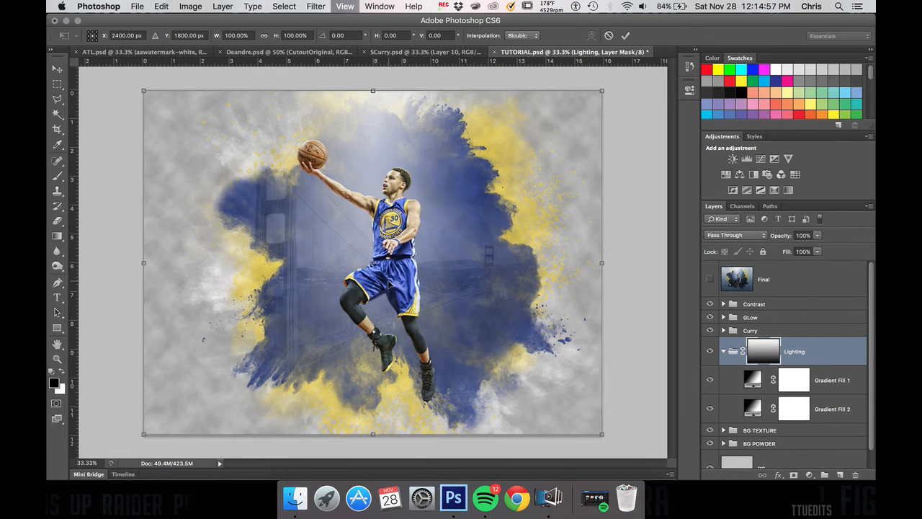
key(super+minus)
drag(376, 173, 388, 145)
key(Return)
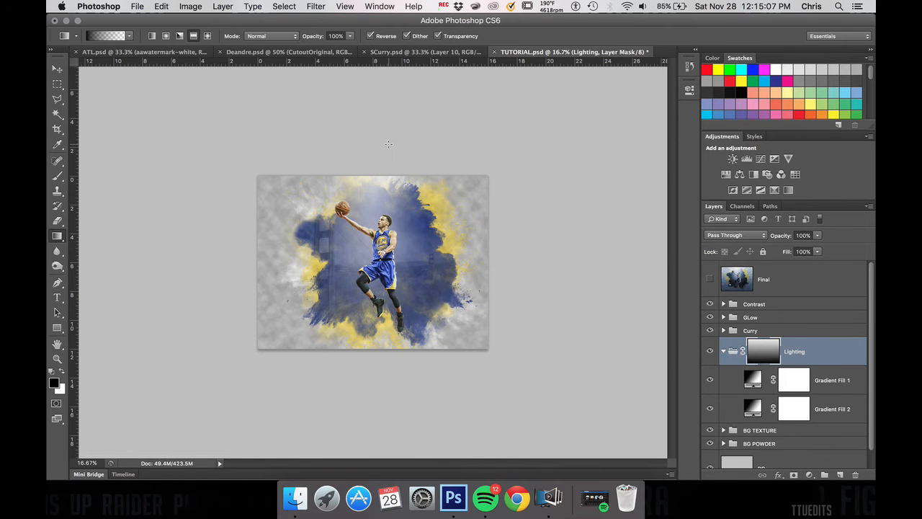
key(super+equal)
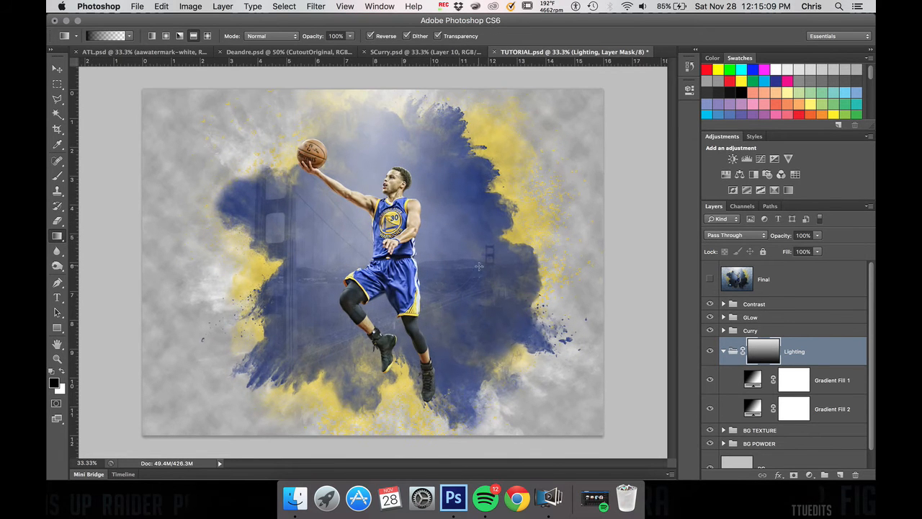
Step: Examine the area around the player up close with the Lighting group hidden and shown
click(723, 317)
key(super+plus)
key(super+plus)
scroll(457, 203, up, 2)
scroll(457, 203, up, 2)
click(711, 352)
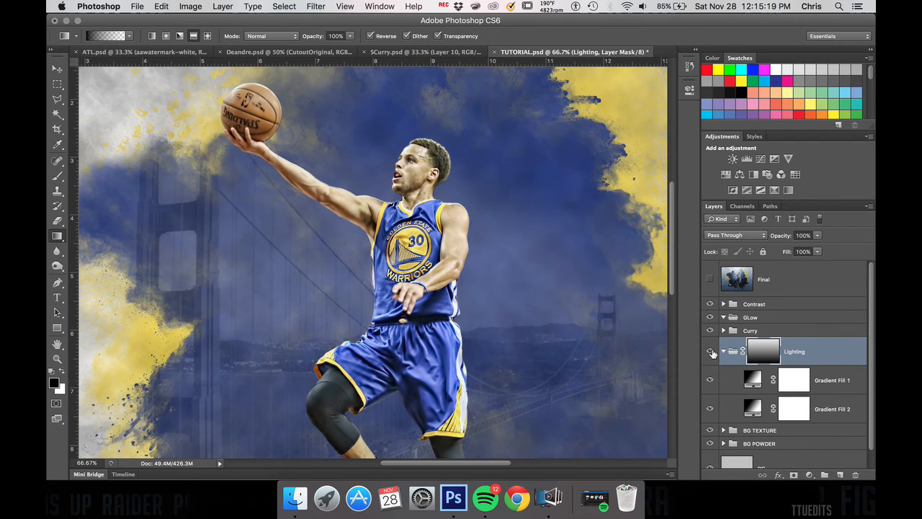
click(711, 351)
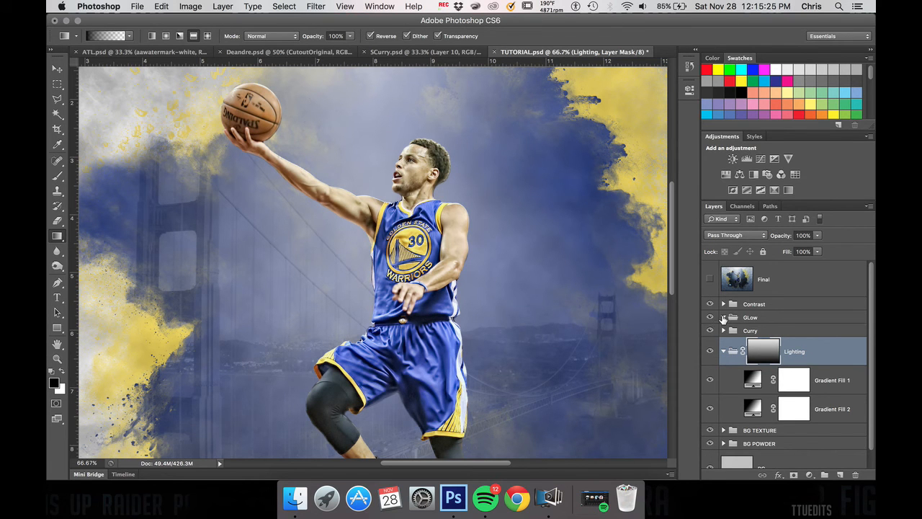
Step: Create a new layer inside the GLow group and set its blend mode to Linear Dodge (Add)
click(723, 351)
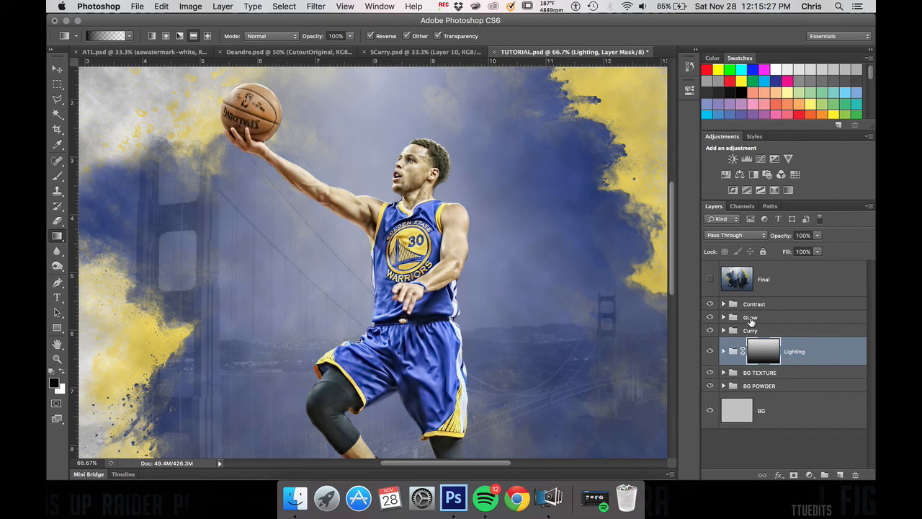
click(751, 319)
click(723, 317)
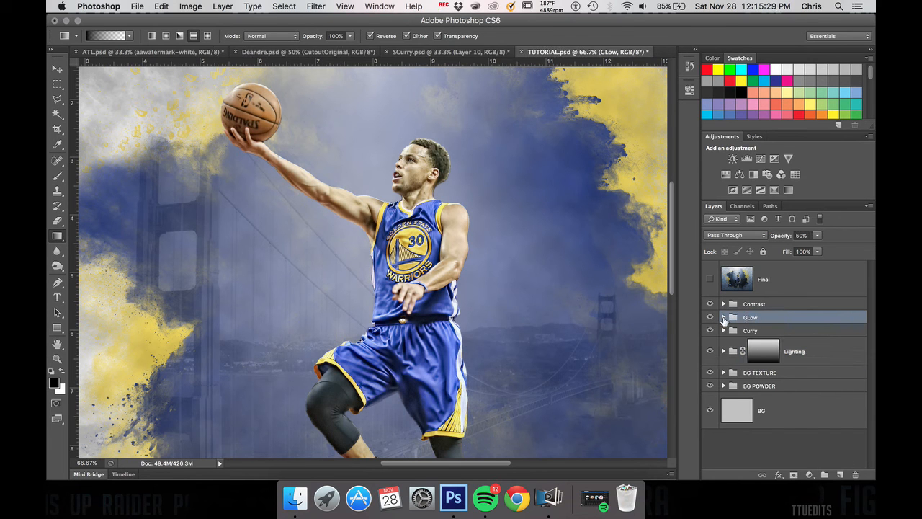
click(841, 475)
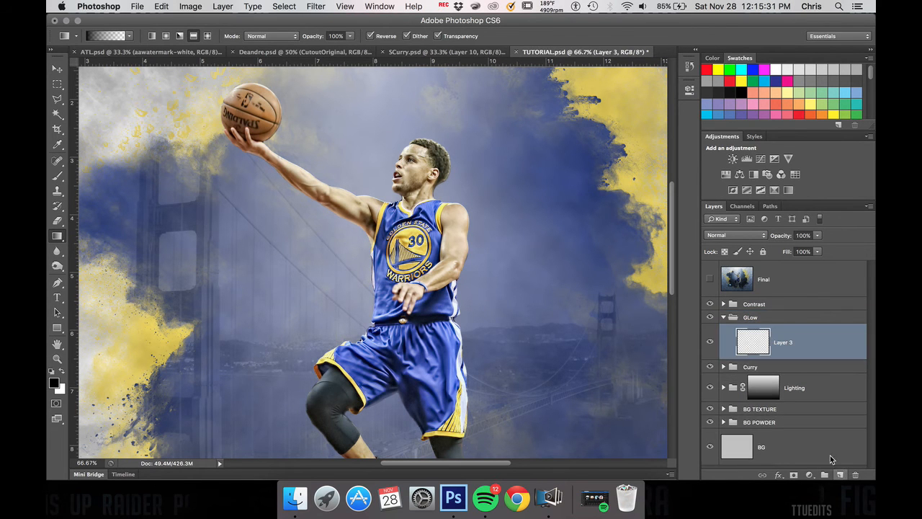
click(741, 236)
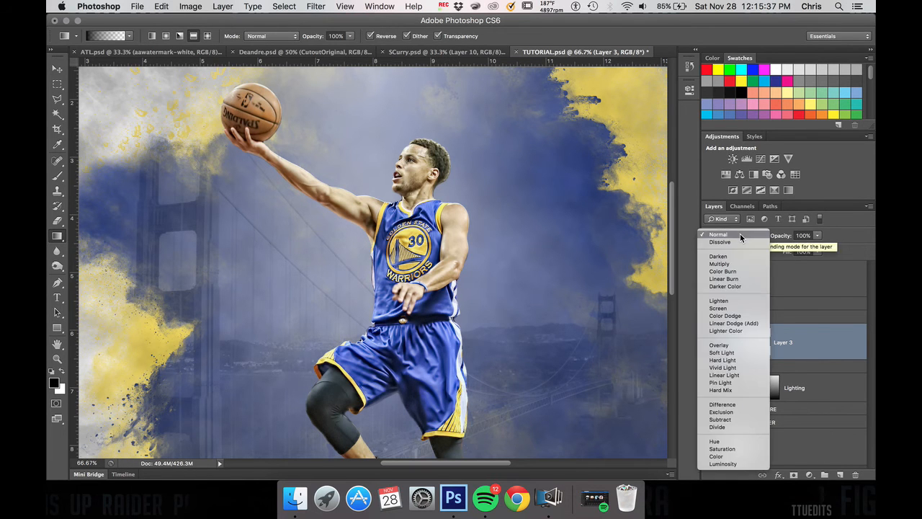
click(748, 325)
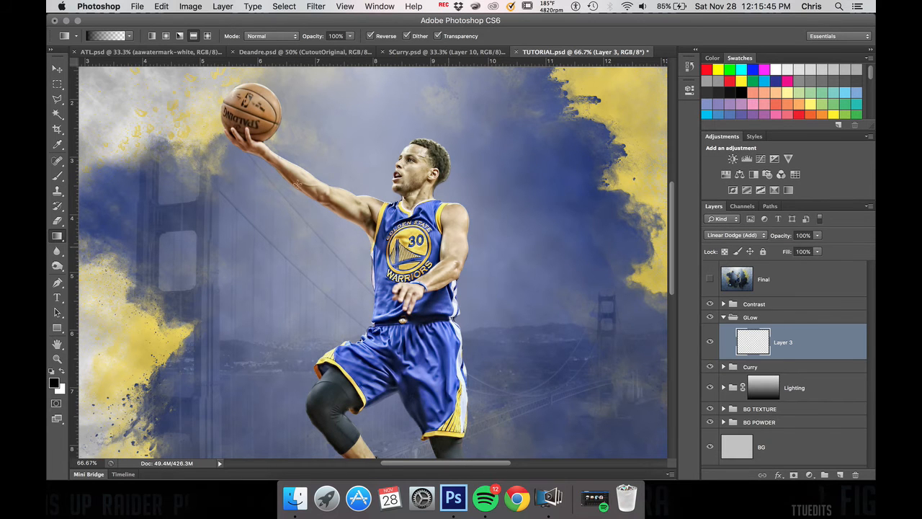
Step: Choose the soft 700 px brush, undo a black test dab beside the player's head, and make white the foreground colour
key(b)
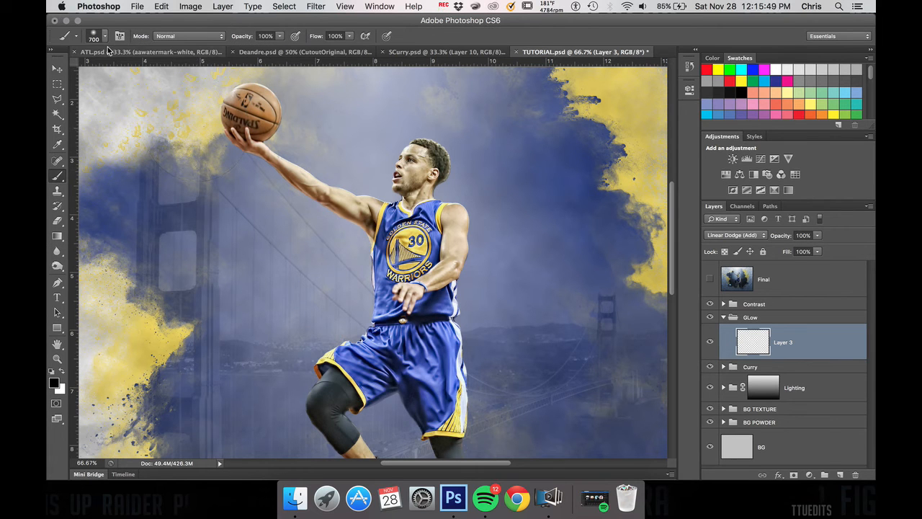
click(352, 148)
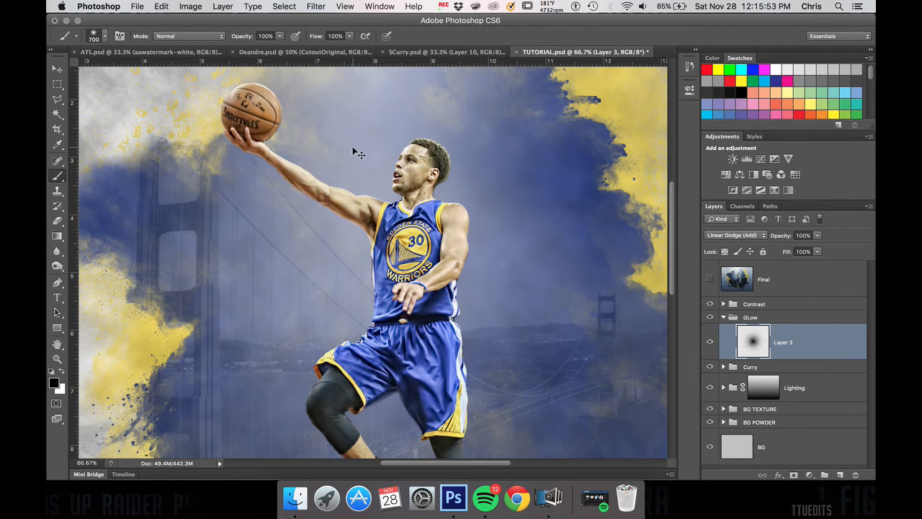
key(super+z)
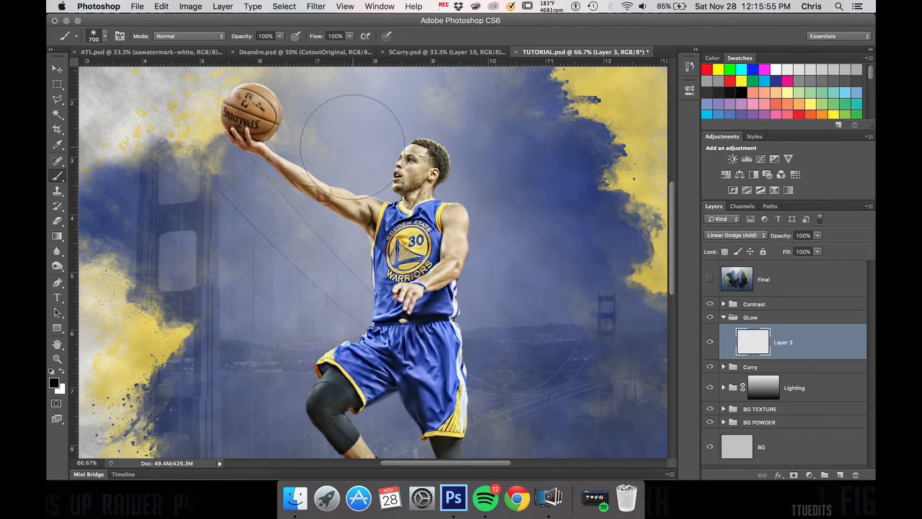
key(x)
Step: Try painting white glow dabs around the player's raised arm and head at 100% brush opacity, and undo them
click(338, 149)
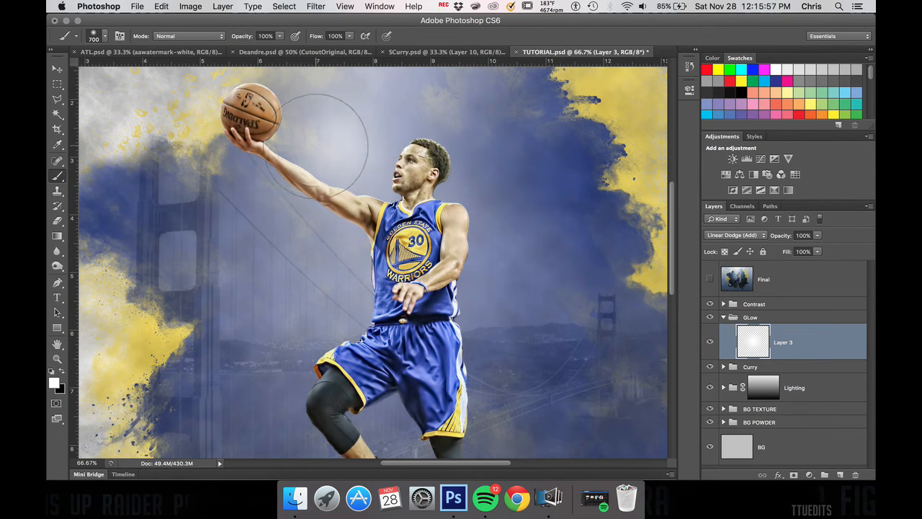
click(366, 169)
click(463, 168)
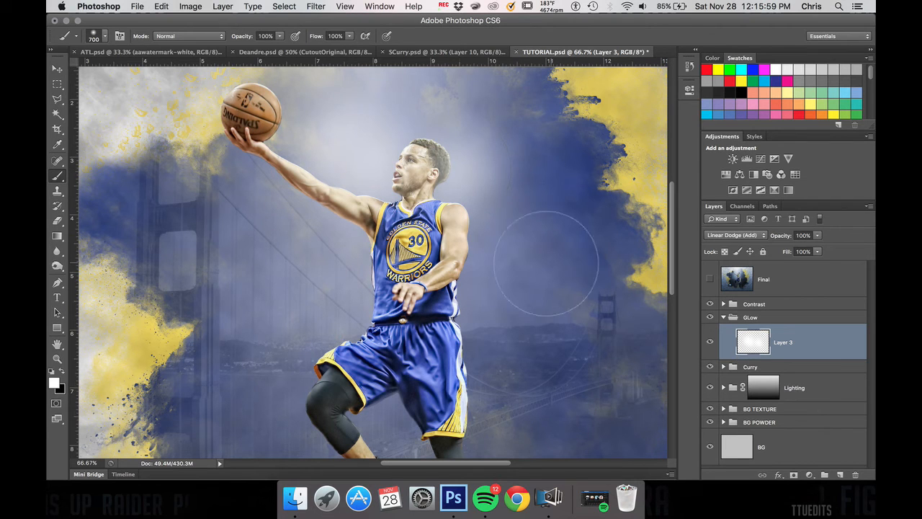
click(392, 126)
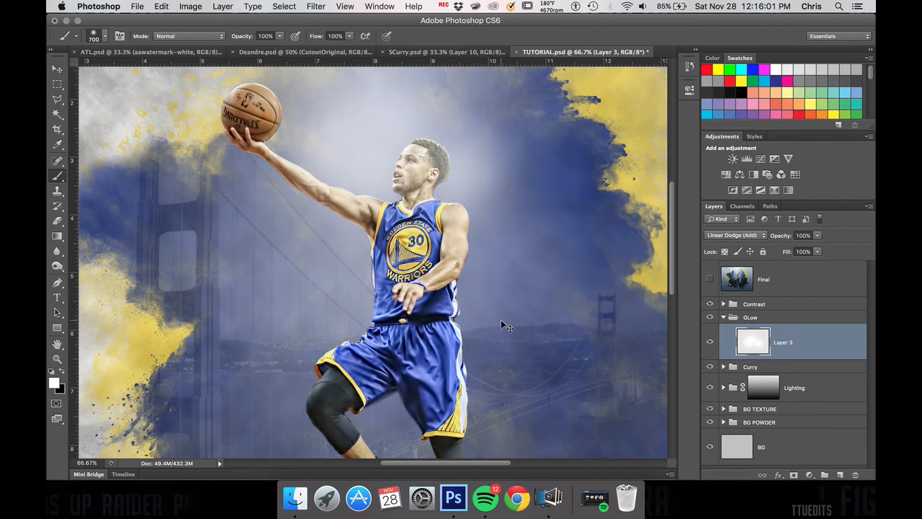
key(super+alt+z)
key(super+alt+z)
key(super+alt+z)
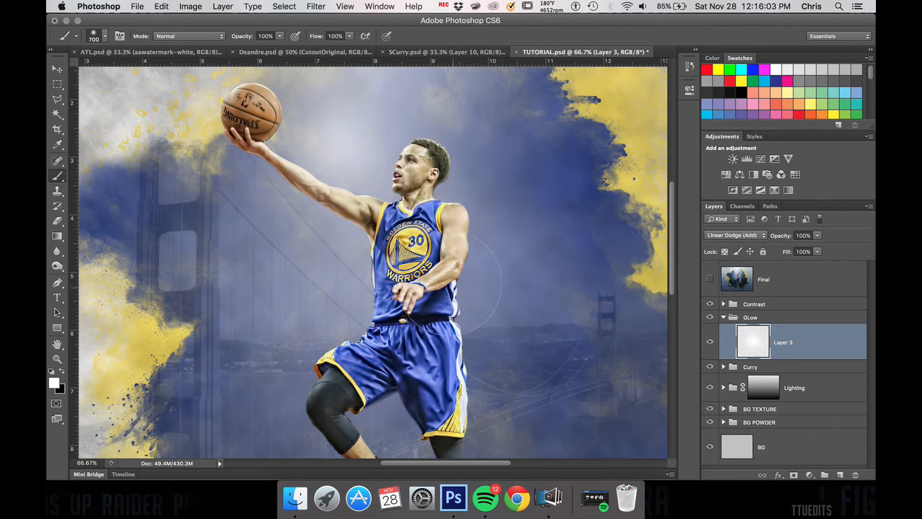
key(super+alt+z)
Step: Set the brush opacity to 21% and dab soft white glow on Layer 3 along the player's arm, torso and thigh
click(279, 36)
drag(288, 54, 237, 45)
click(312, 131)
click(349, 167)
click(363, 268)
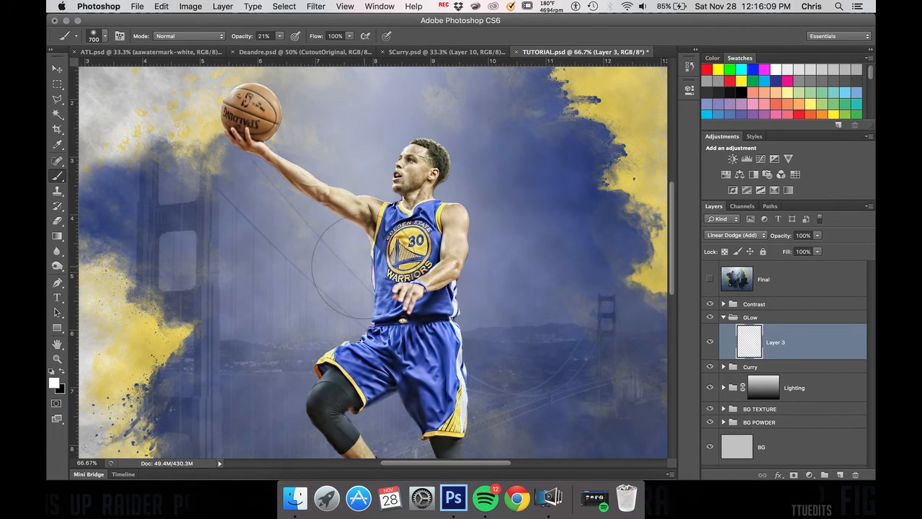
click(361, 336)
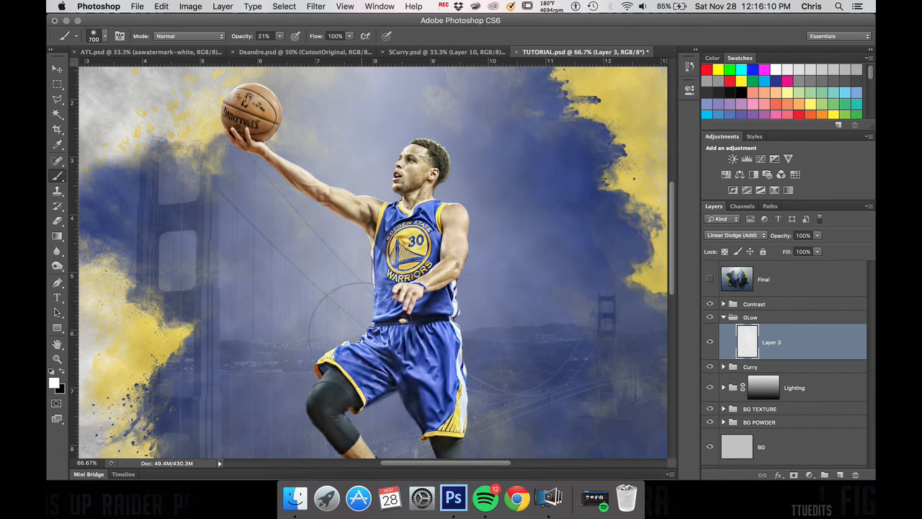
Step: Load the outline of the Curry cutout layer as a selection while keeping Layer 3 in the GLow group active
click(723, 367)
ctrl+click(745, 389)
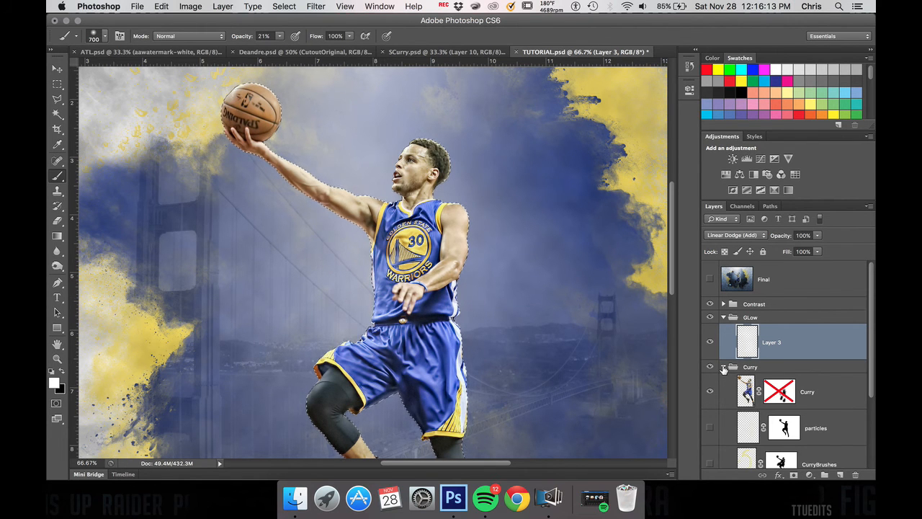
click(723, 366)
click(316, 7)
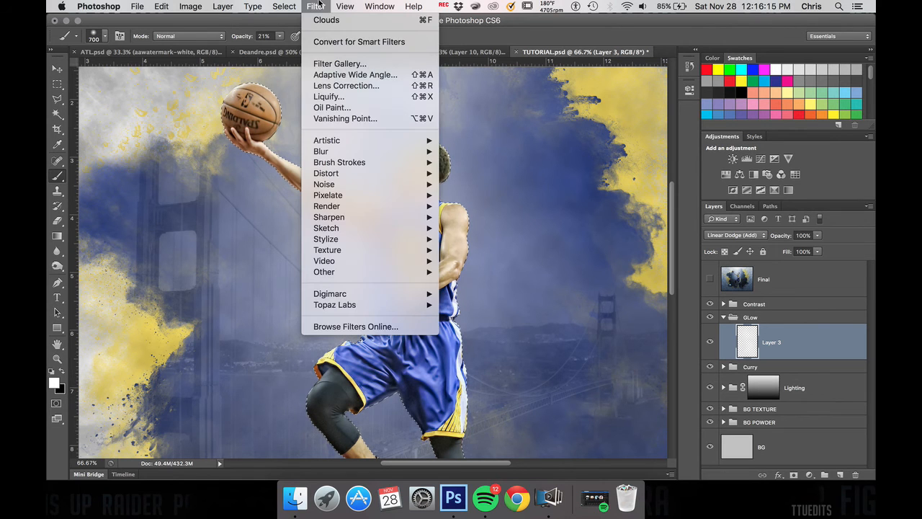
click(319, 6)
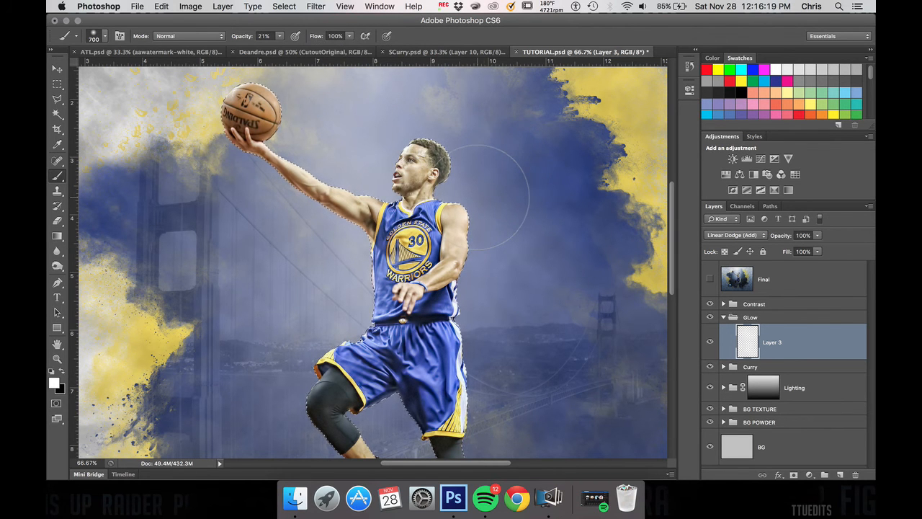
Step: Reduce the brush size to 200 px and compare the image with the GLow group hidden and shown
key(bracketleft)
key(bracketleft)
key(bracketleft)
key(bracketleft)
key(bracketleft)
key(bracketleft)
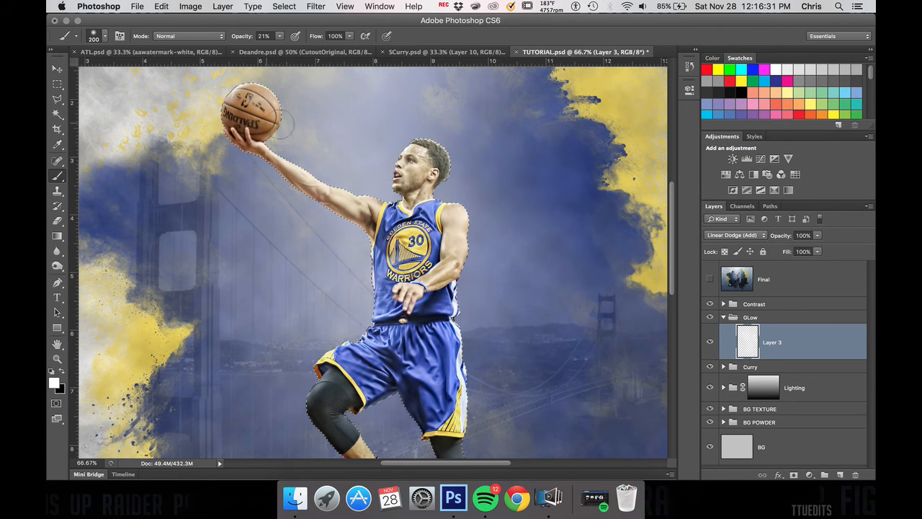
click(709, 318)
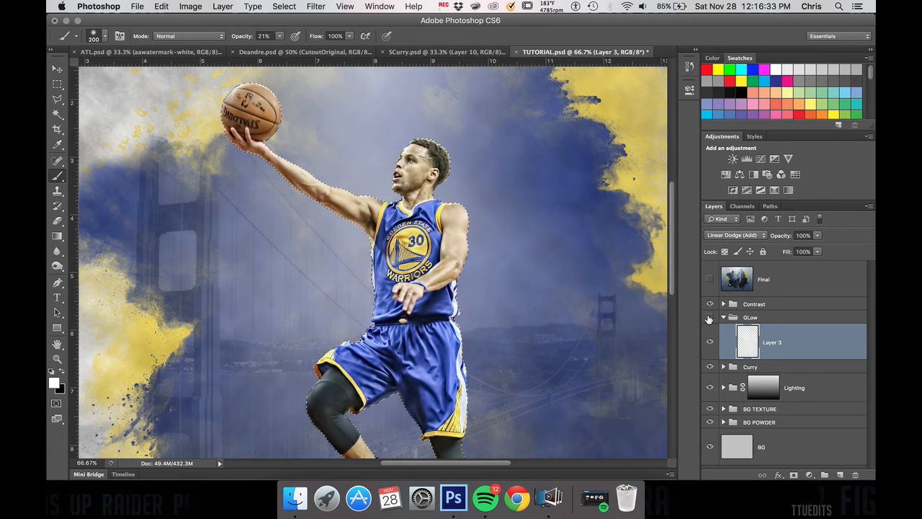
click(709, 318)
click(708, 318)
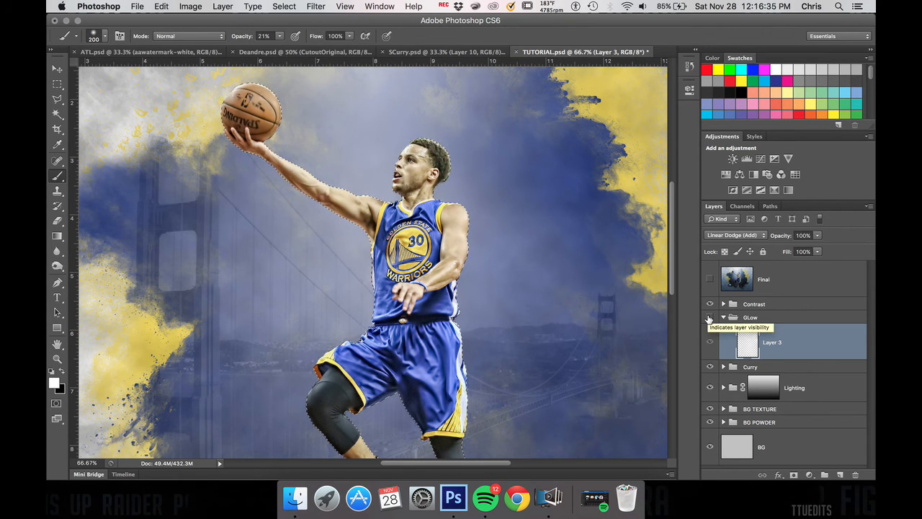
click(709, 318)
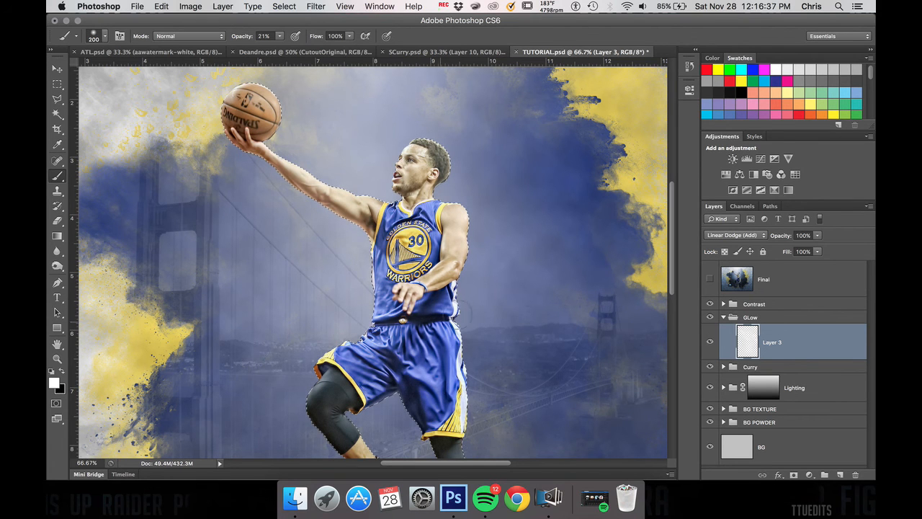
Step: Deselect the player outline and toggle Layer 3's visibility to judge the painted glow across the whole canvas
key(ctrl+d)
mouse_move(468, 288)
mouse_down()
mouse_move(465, 213)
mouse_move(443, 196)
mouse_move(429, 139)
mouse_move(386, 180)
mouse_move(368, 229)
mouse_move(364, 317)
mouse_move(344, 338)
mouse_up()
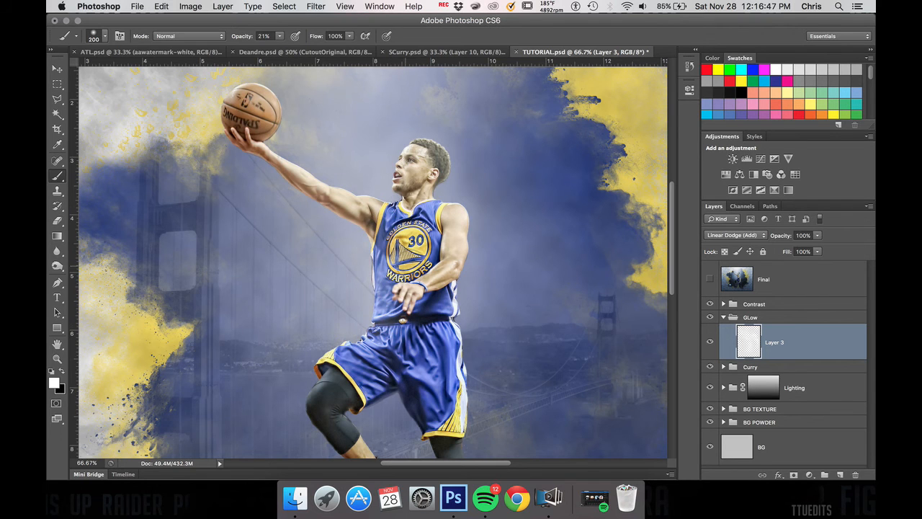
key(super+minus)
key(super+minus)
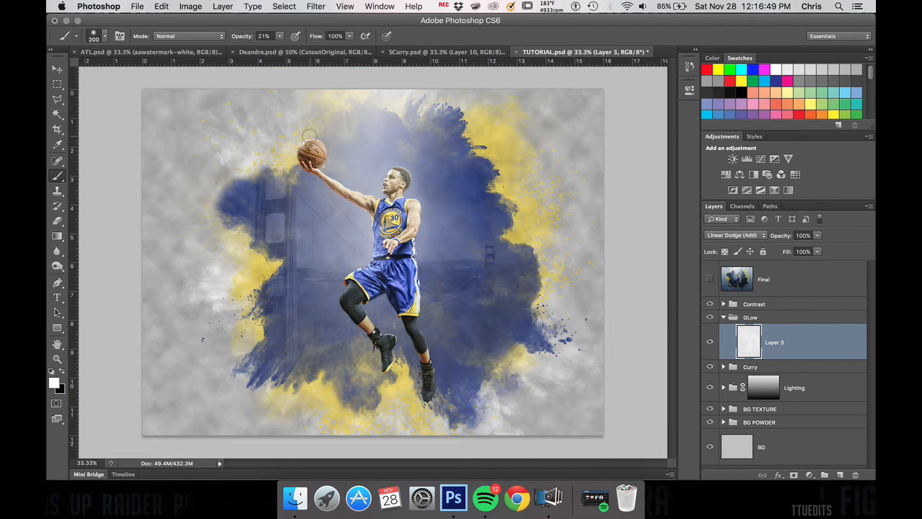
click(710, 342)
click(711, 343)
click(711, 343)
click(711, 343)
Step: Lower Layer 3's opacity to 76% and compare the image with the glow hidden and shown
click(817, 235)
drag(818, 249, 804, 250)
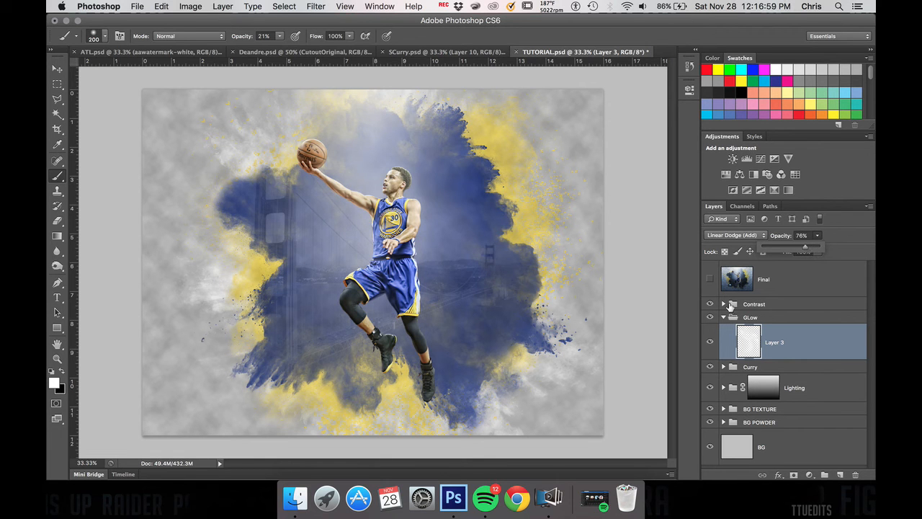
click(711, 342)
click(711, 342)
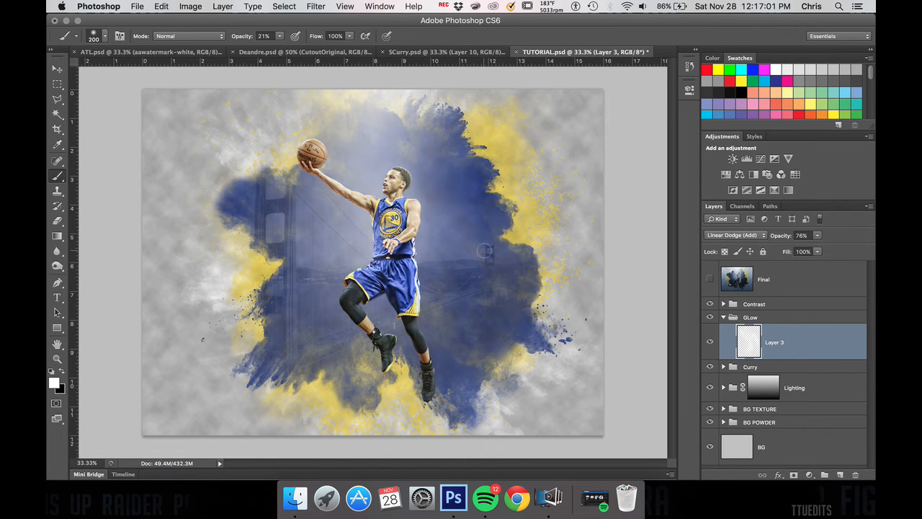
Step: Collapse the GLow group, then expand the Contrast group and make it the active one
key(super+plus)
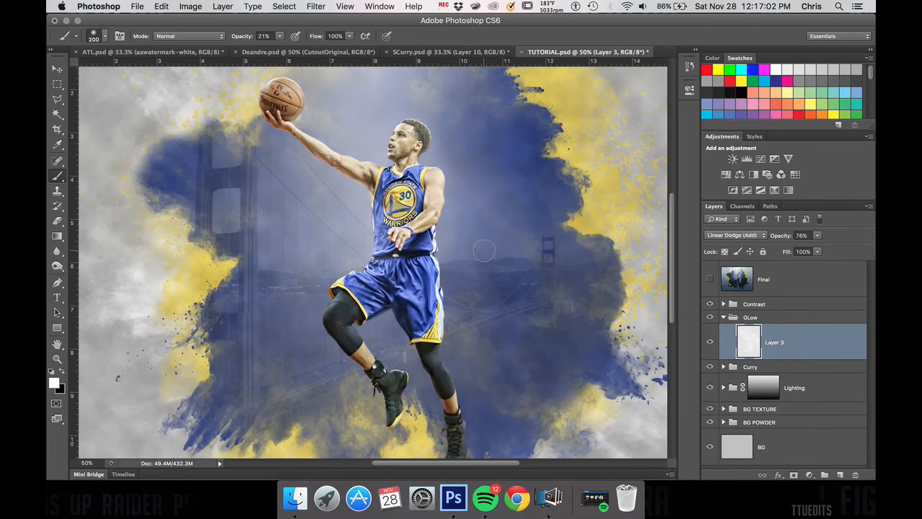
click(723, 318)
click(723, 304)
click(753, 305)
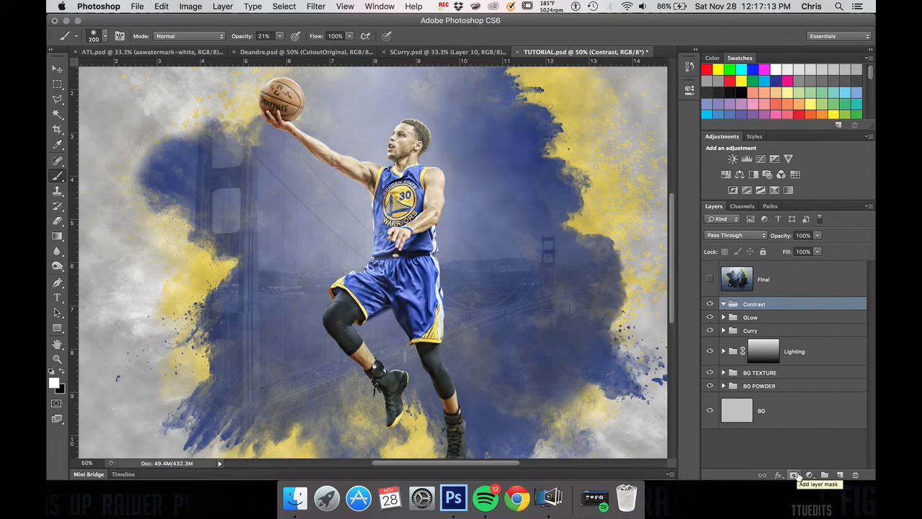
key(super+minus)
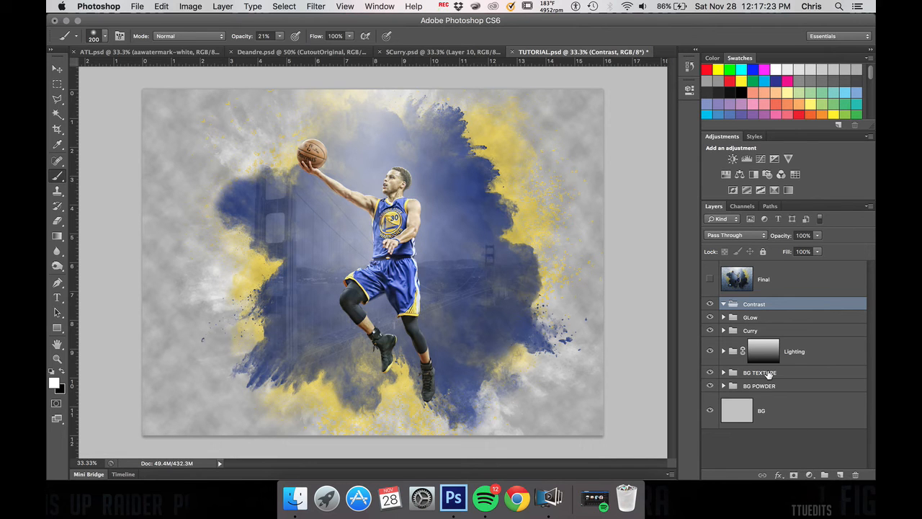
click(809, 475)
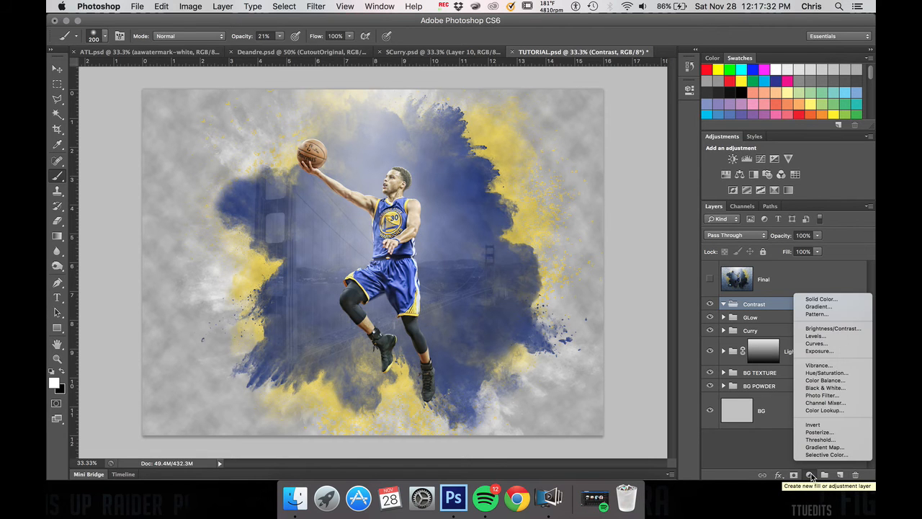
click(825, 307)
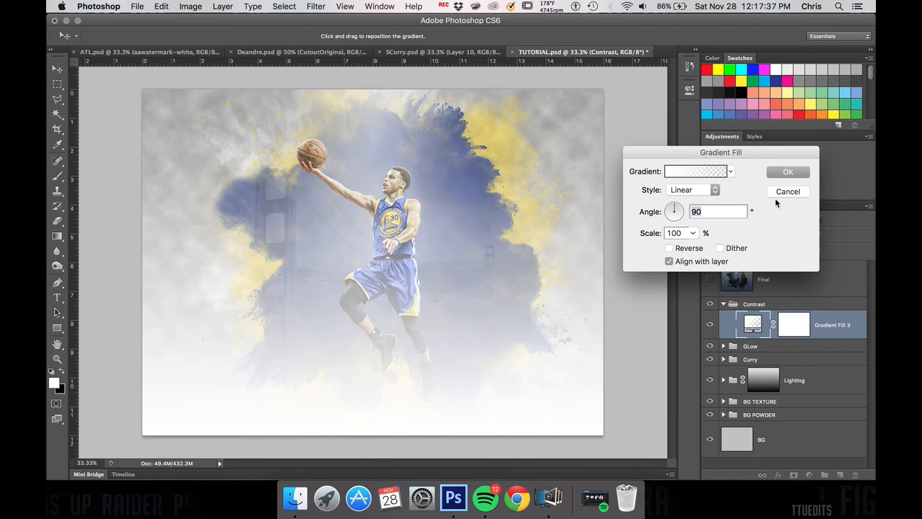
click(778, 193)
Step: Try a linear white-to-black Gradient Fill layer in the Contrast group, and delete that layer
click(809, 476)
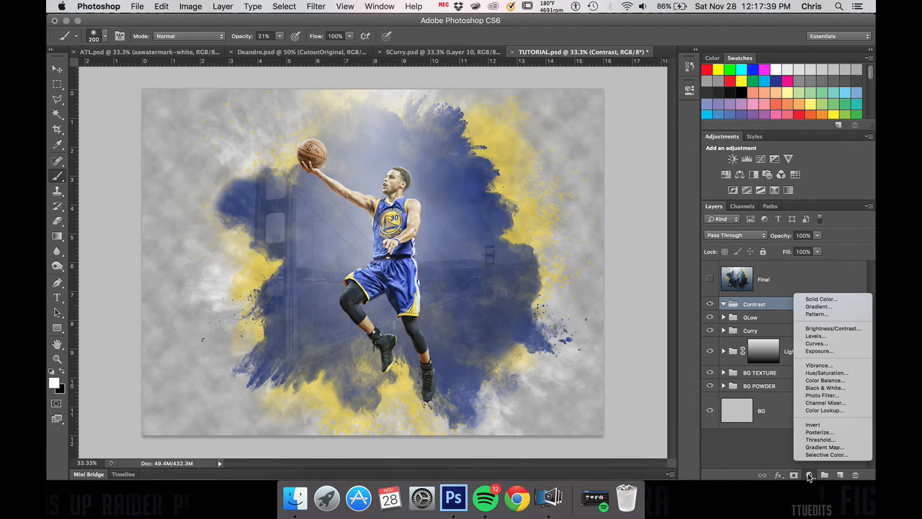
click(821, 305)
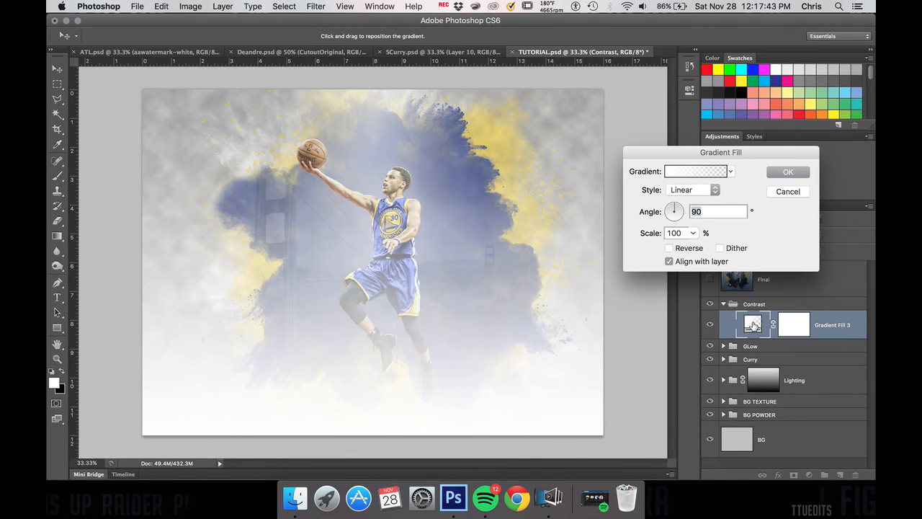
click(704, 193)
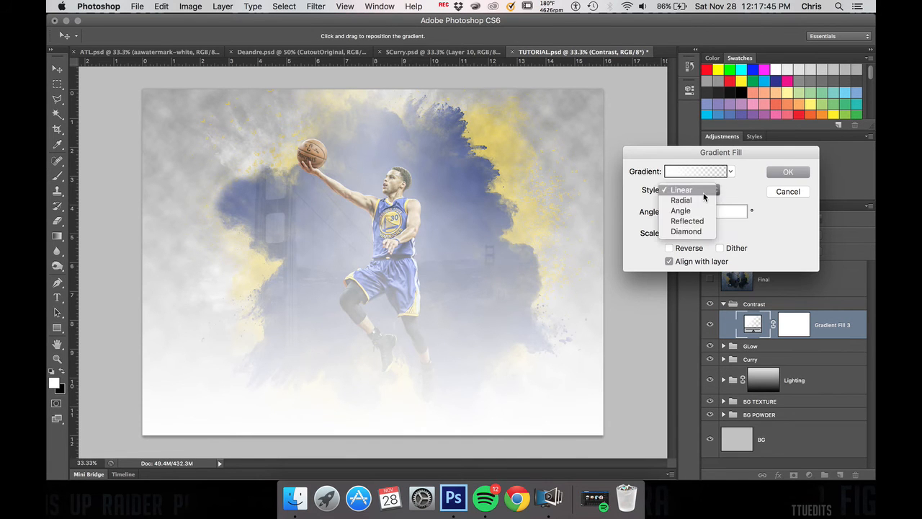
click(729, 179)
click(731, 175)
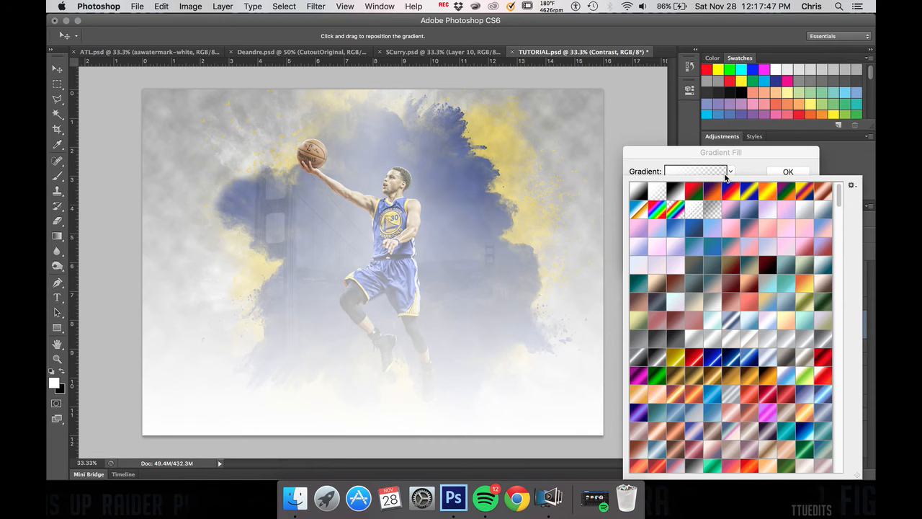
click(641, 191)
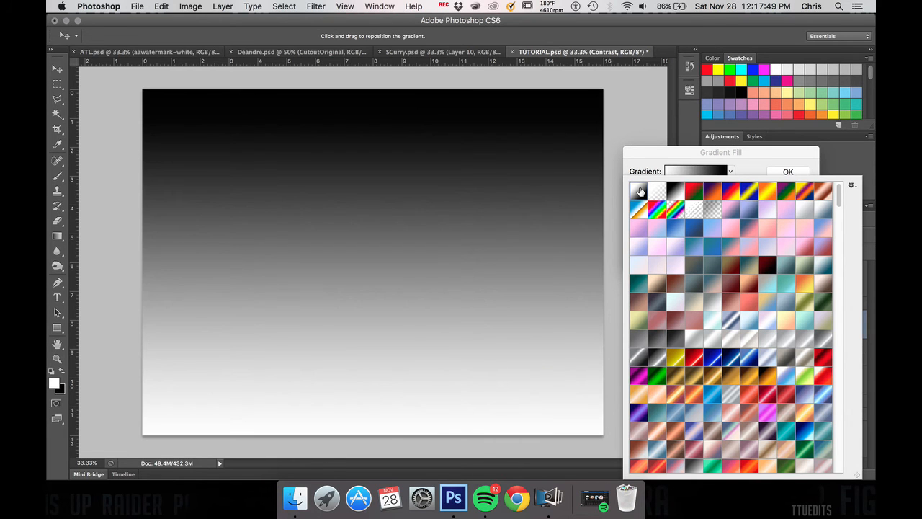
click(788, 168)
click(787, 171)
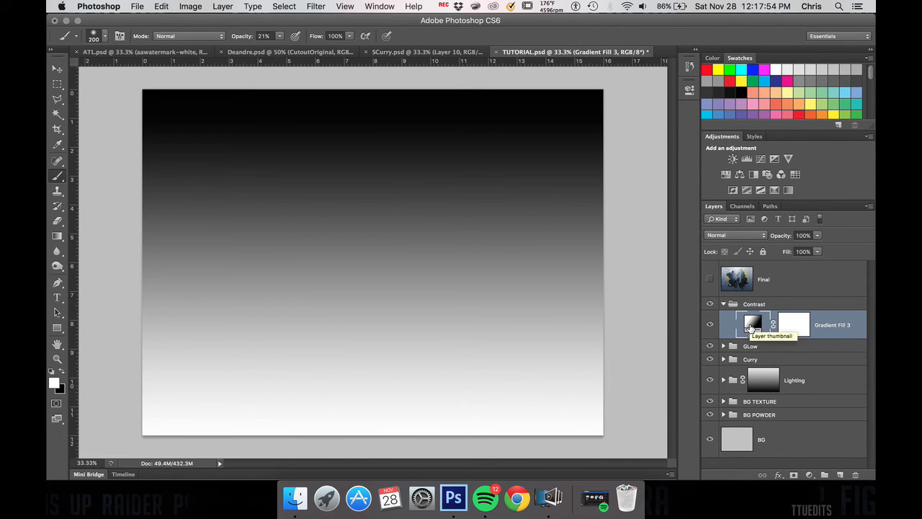
click(809, 475)
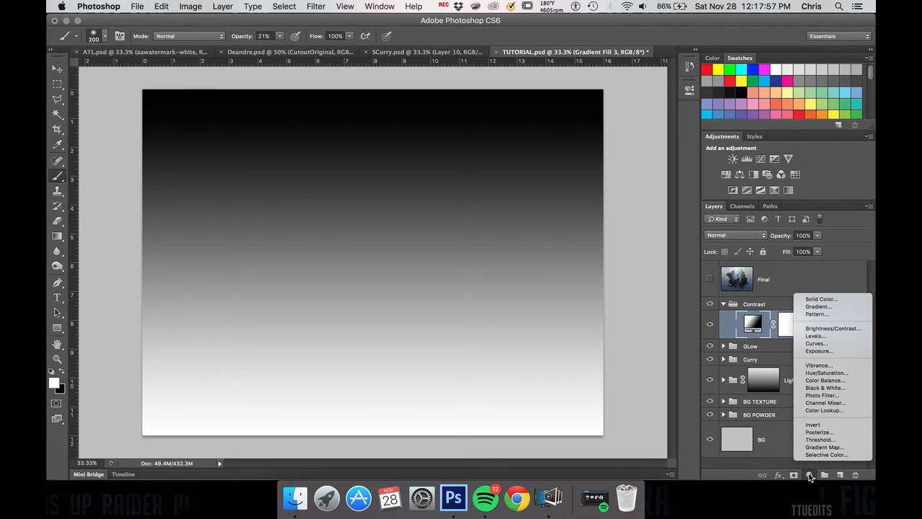
click(786, 451)
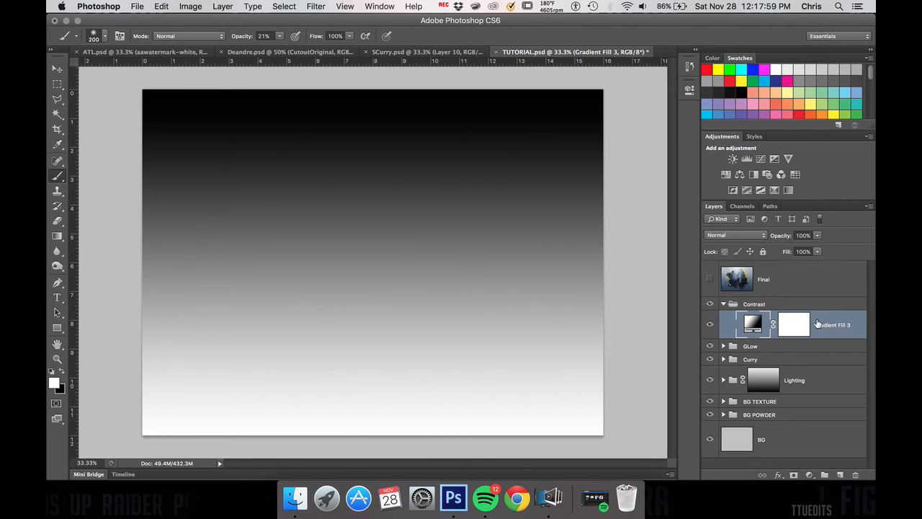
key(Delete)
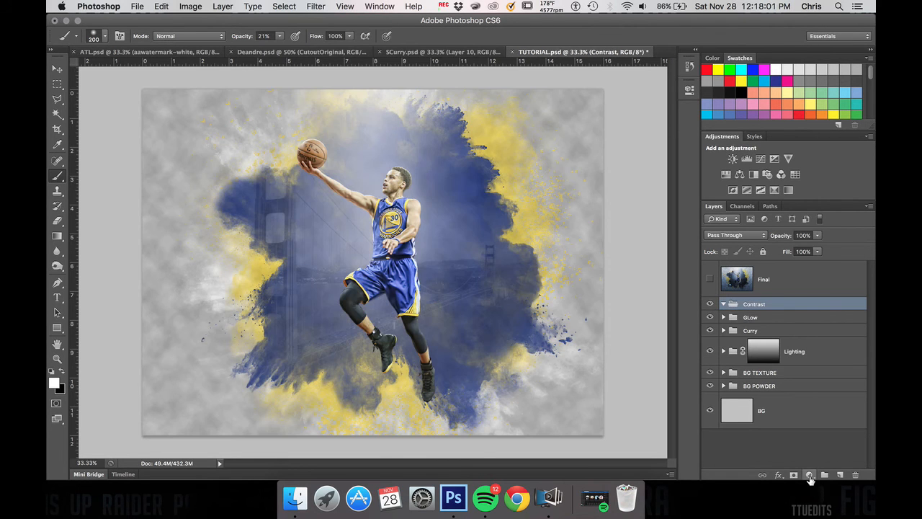
Step: Add a Gradient Map adjustment layer to the Contrast group with its white-to-black gradient reversed
click(809, 475)
click(775, 351)
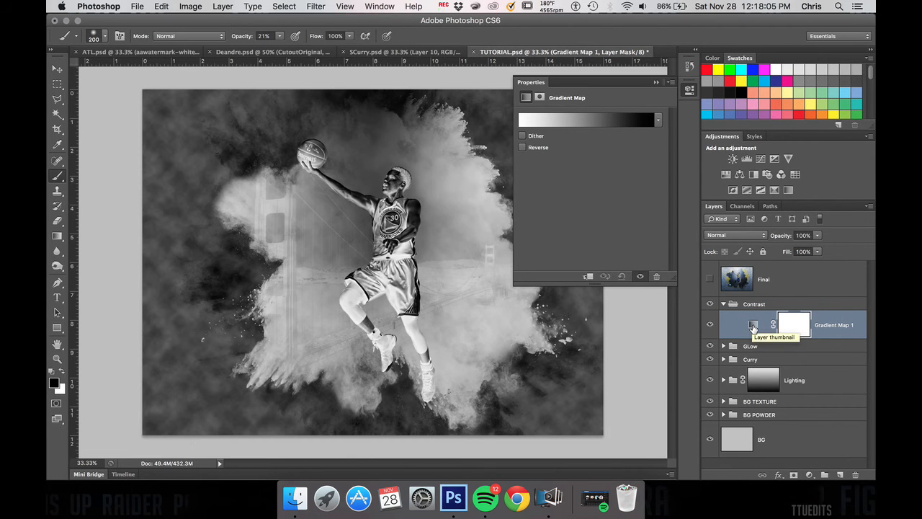
click(753, 326)
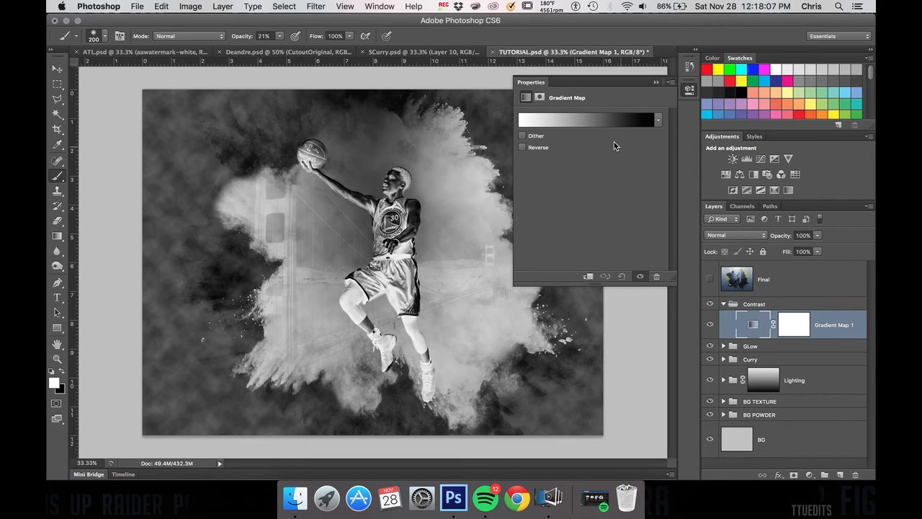
click(659, 120)
click(659, 120)
click(523, 148)
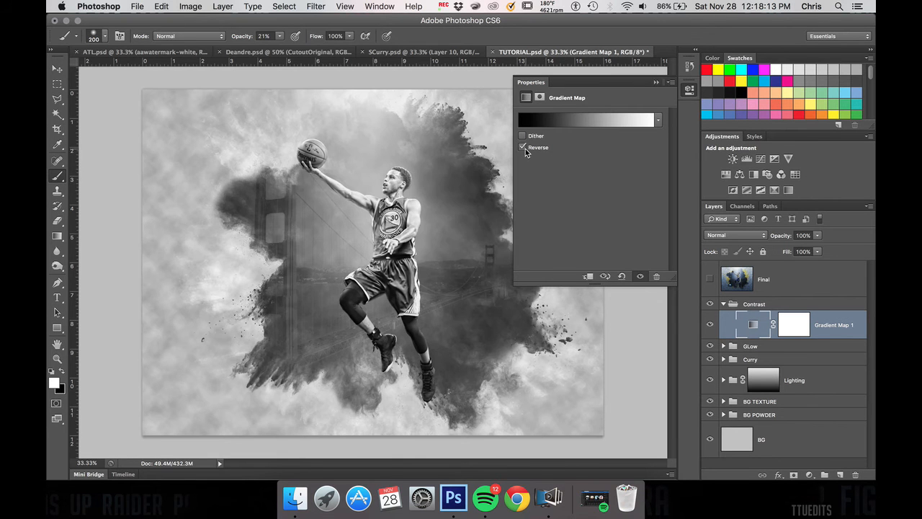
click(524, 148)
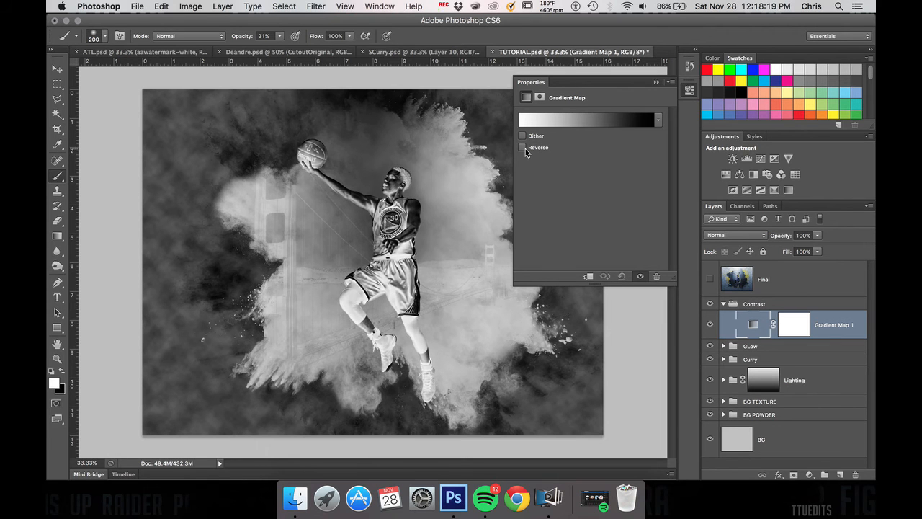
click(524, 148)
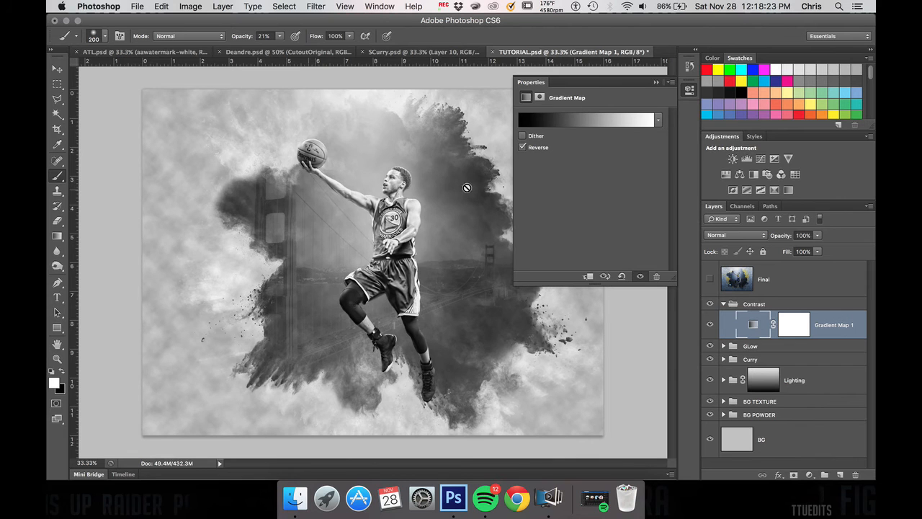
click(656, 81)
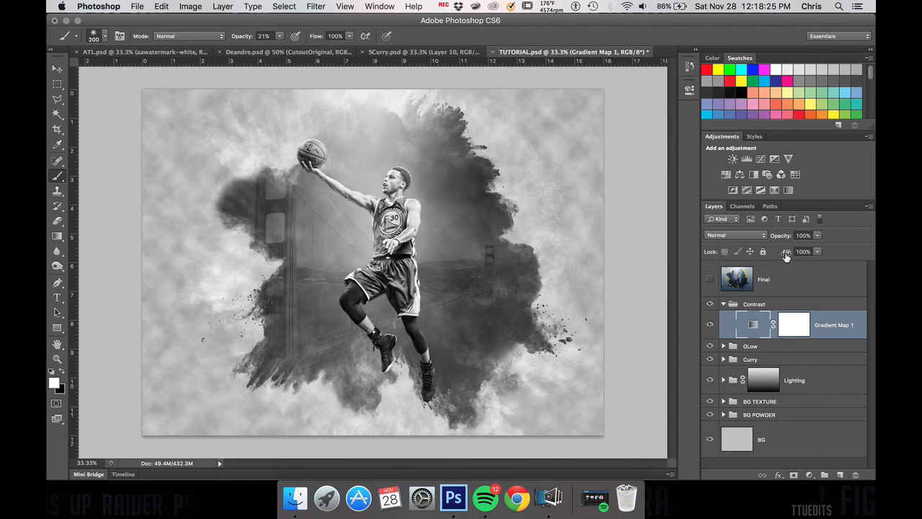
Step: Set the Gradient Map layer's blend mode to Overlay, reduce its opacity, and select the Final layer
click(739, 235)
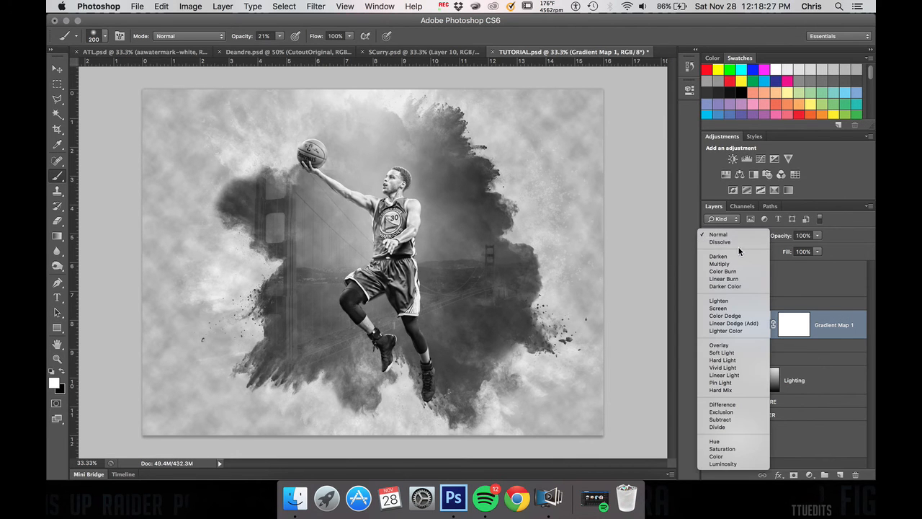
click(729, 346)
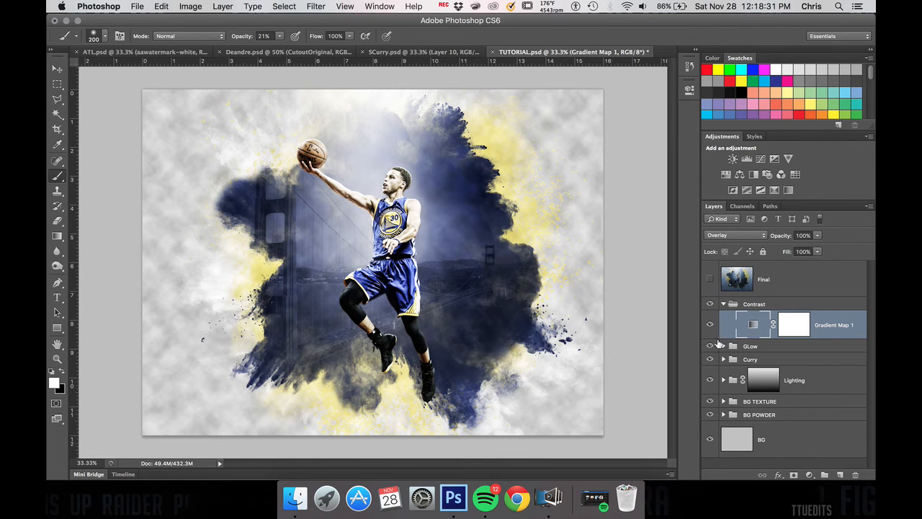
click(819, 236)
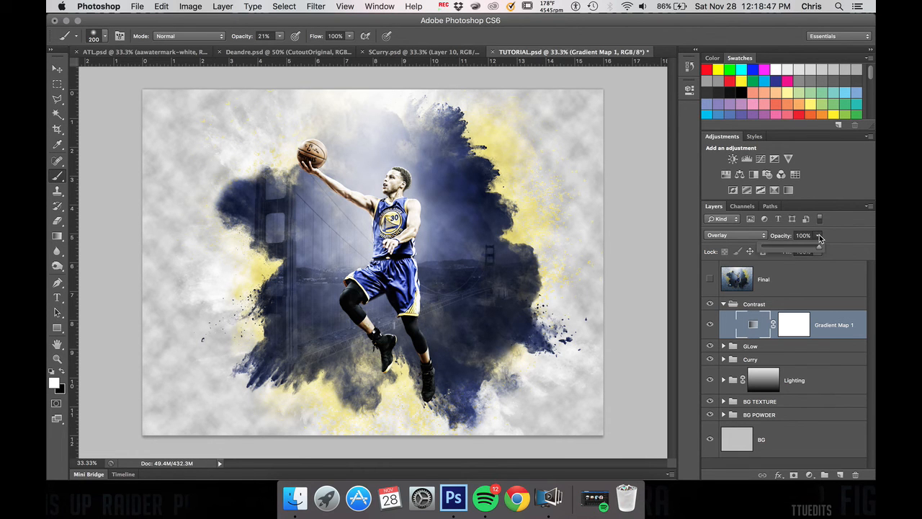
drag(822, 249, 804, 250)
click(782, 281)
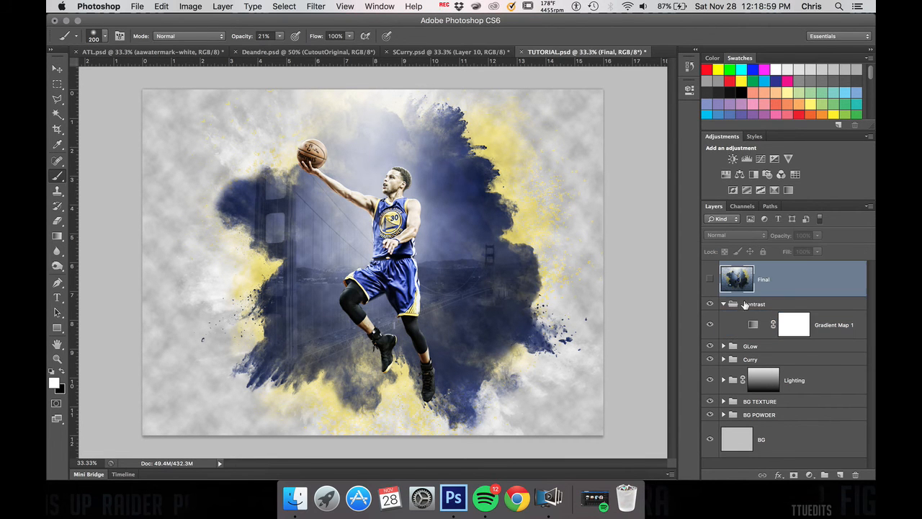
Step: Compare the artwork with the Gradient Map layer hidden and shown, and inspect the player up close
click(711, 325)
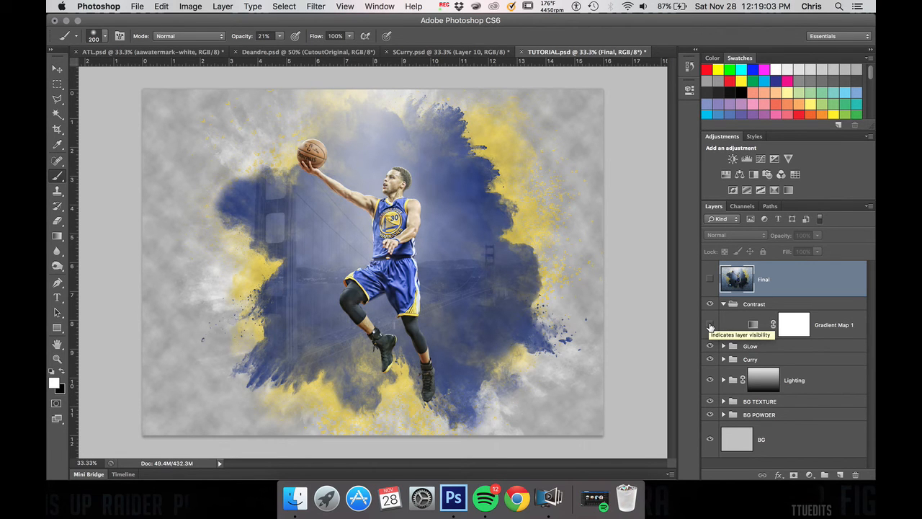
click(710, 326)
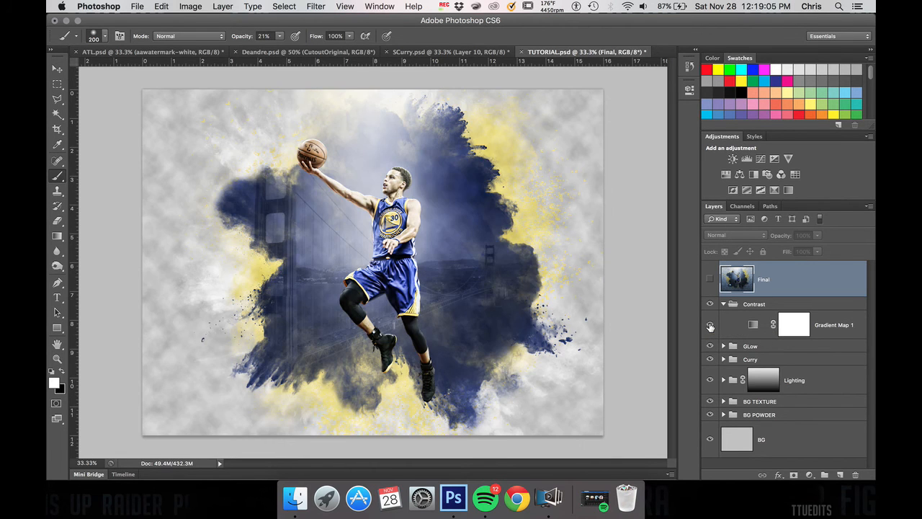
click(710, 326)
click(710, 326)
click(710, 325)
click(711, 326)
key(super+equal)
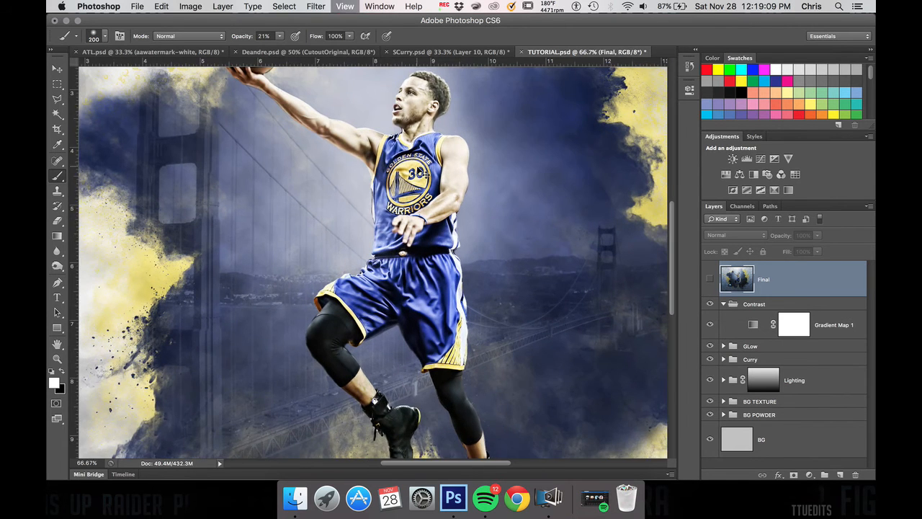
Step: Paint black at 21% brush opacity on the Gradient Map layer's mask over both of the player's arms
key(super+equal)
click(710, 271)
click(796, 326)
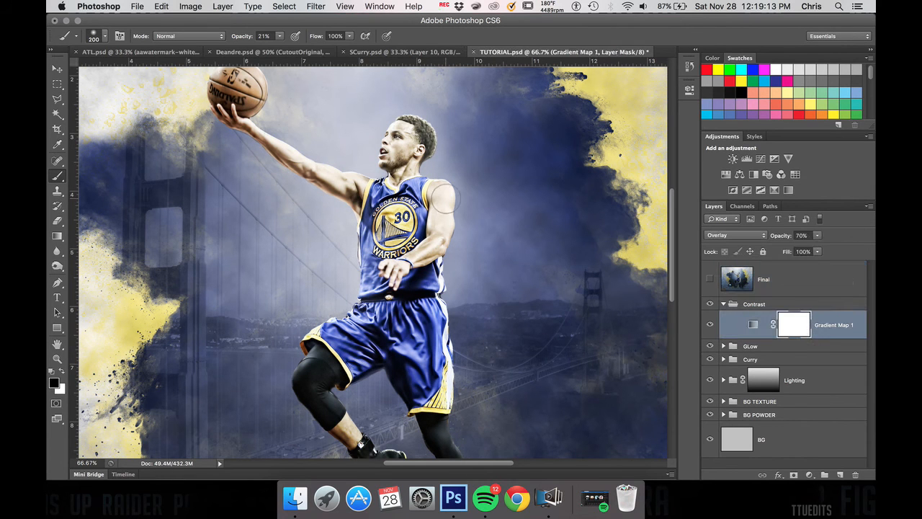
mouse_move(446, 196)
mouse_down()
mouse_move(444, 238)
mouse_move(444, 199)
mouse_move(413, 254)
mouse_up()
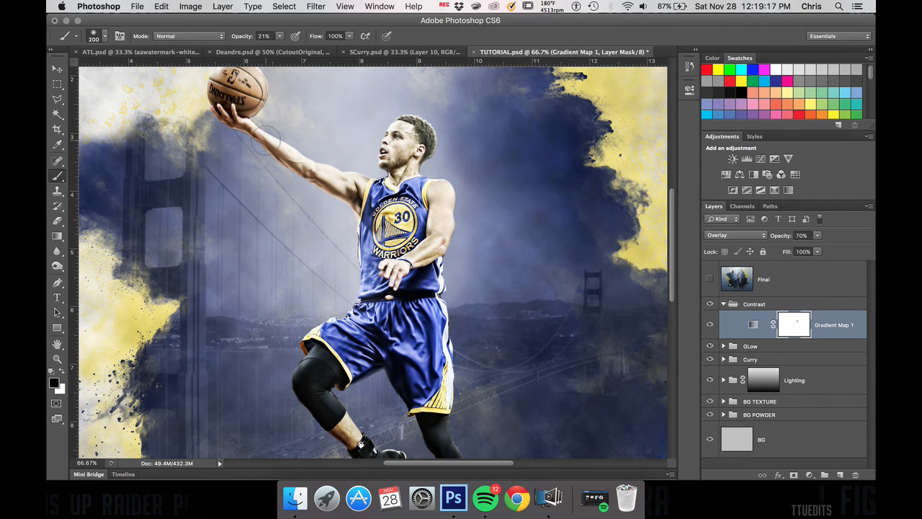
mouse_move(266, 140)
mouse_down()
mouse_move(336, 175)
mouse_move(270, 135)
mouse_move(352, 178)
mouse_up()
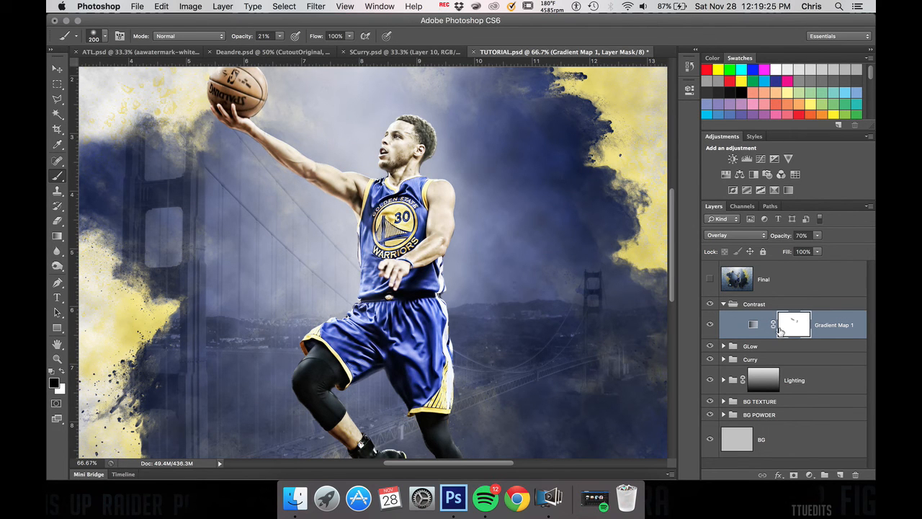
Step: Set the brush opacity to 100%, undo the trial stroke on the raised arm, and load the Curry cutout's outline as a selection
click(279, 36)
drag(281, 48, 359, 55)
drag(287, 142, 349, 186)
key(super+z)
click(724, 359)
super+click(747, 384)
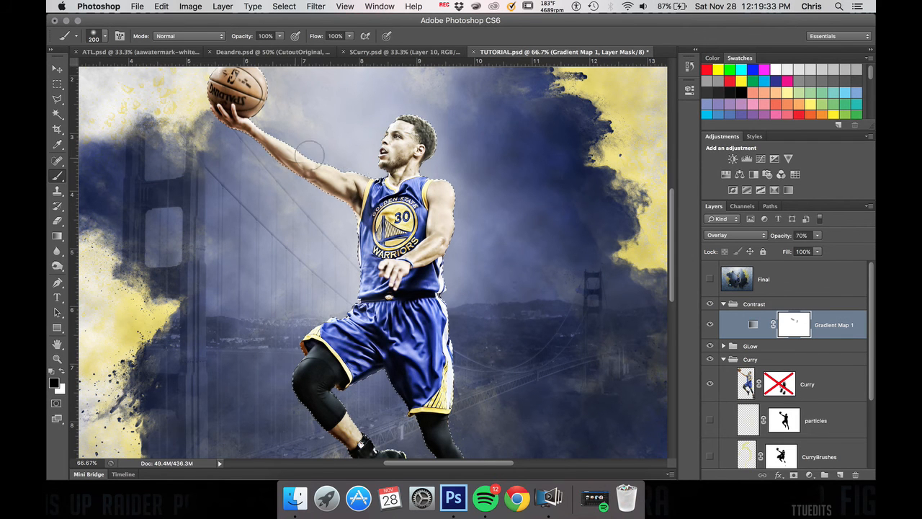
Step: Paint black inside the selection on the Gradient Map layer's mask over the player's arms and the basketball
drag(279, 142, 350, 188)
mouse_move(445, 191)
mouse_down()
mouse_move(430, 246)
mouse_move(416, 257)
mouse_up()
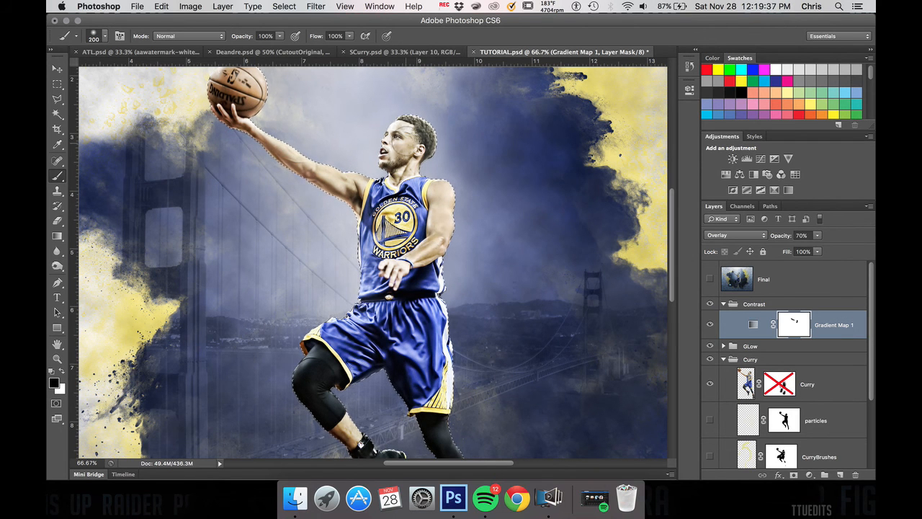
drag(244, 88, 224, 92)
key(x)
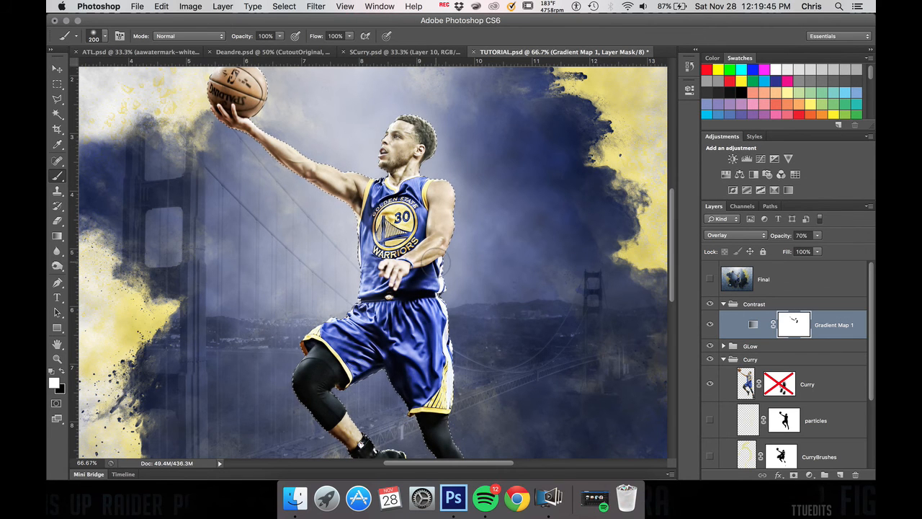
key(x)
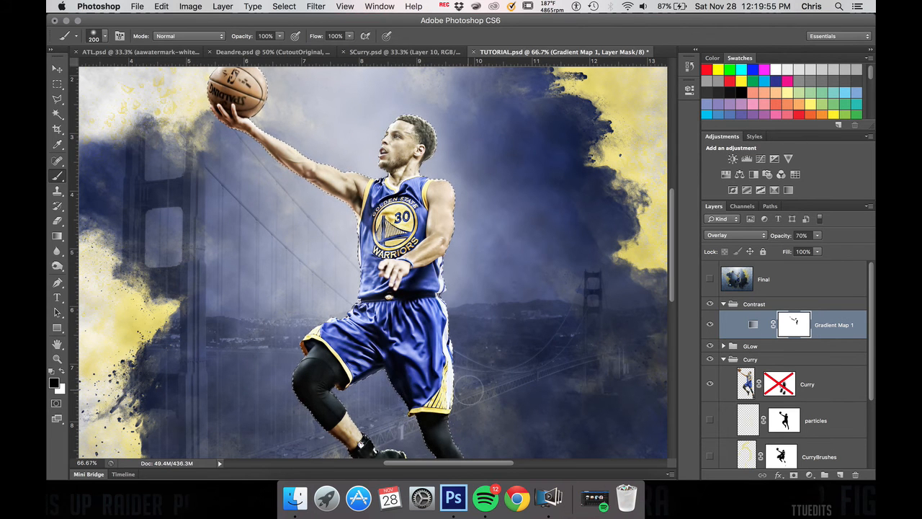
Step: Compare the artwork with the masked Gradient Map layer hidden and shown, both up close and as a whole
click(711, 324)
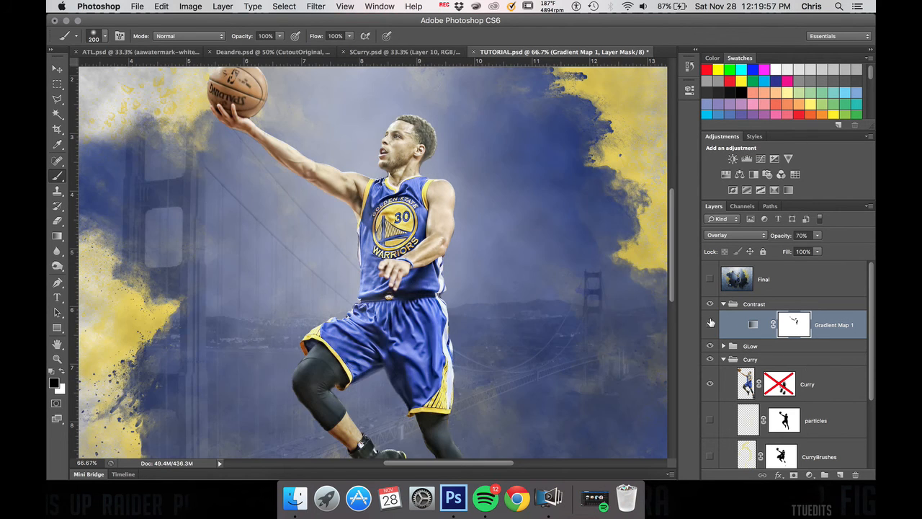
click(710, 324)
click(711, 323)
click(710, 324)
click(710, 324)
key(super+0)
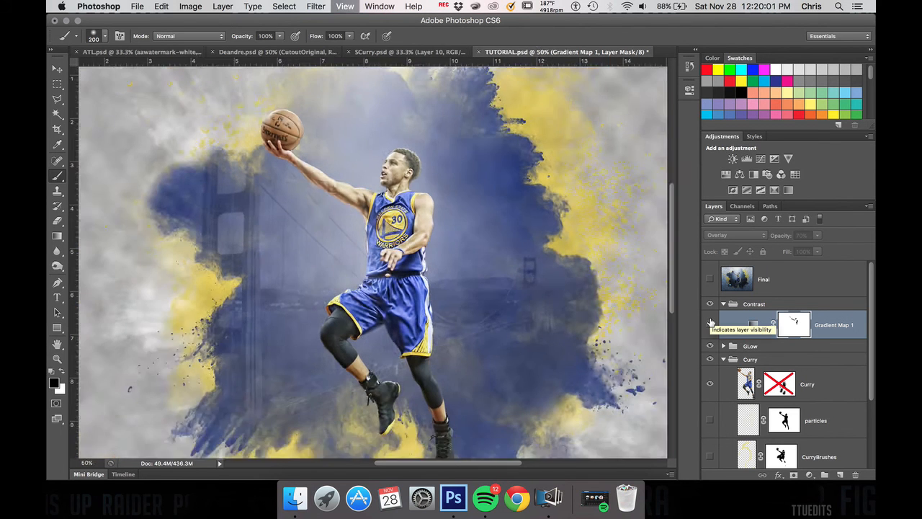
click(710, 325)
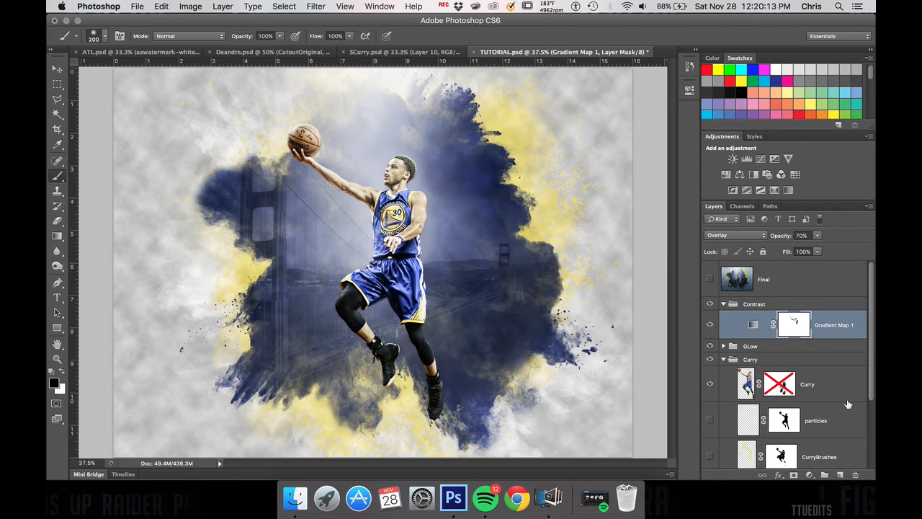
Step: Add a new blank layer and place it inside the Contrast group beneath the Gradient Map layer
click(840, 475)
key(x)
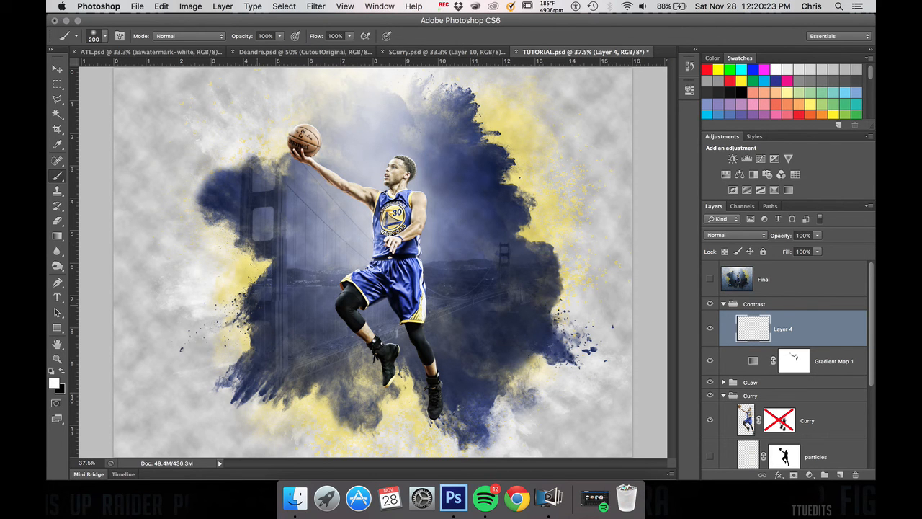
drag(800, 334, 785, 381)
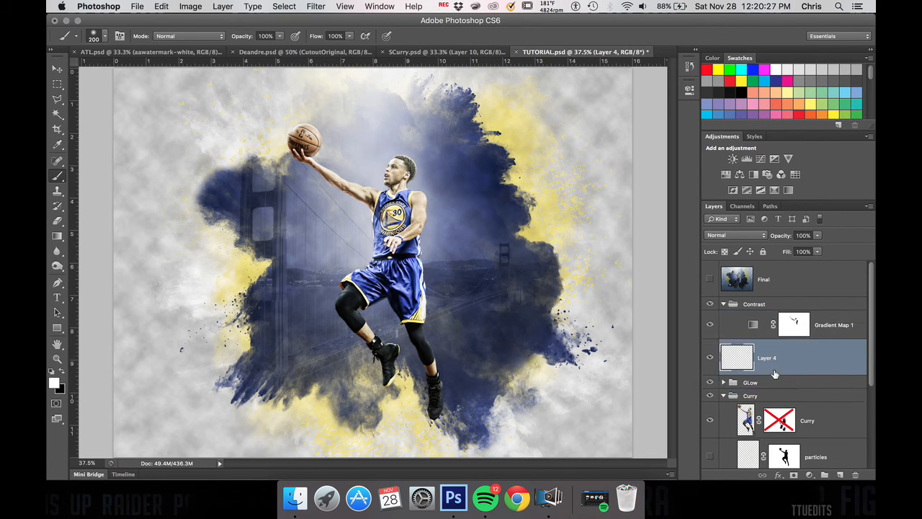
drag(748, 355, 772, 341)
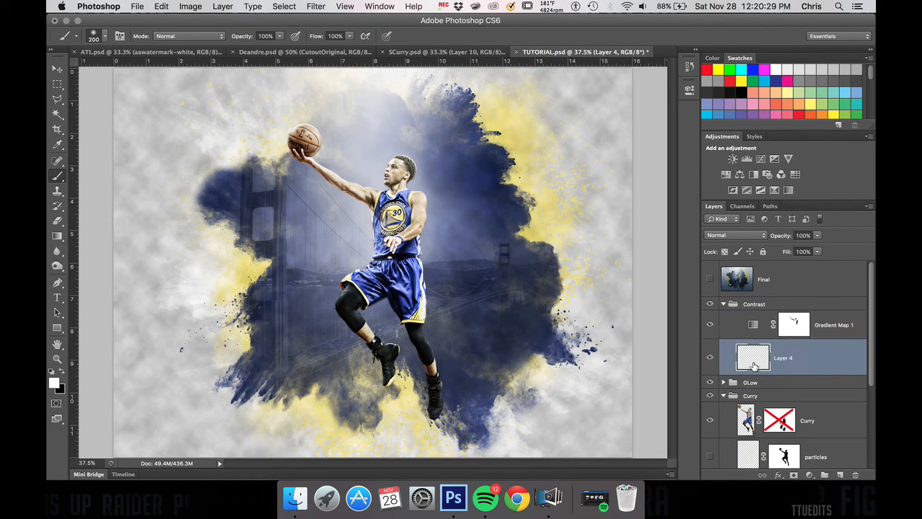
Step: Fill the new layer beneath the Gradient Map with black and add a layer mask to it
key(x)
key(super+BackSpace)
key(alt+BackSpace)
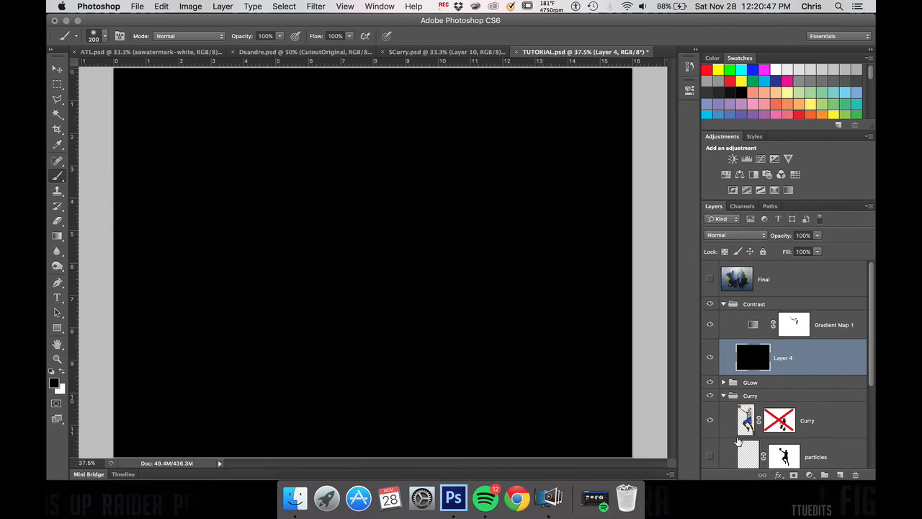
click(793, 475)
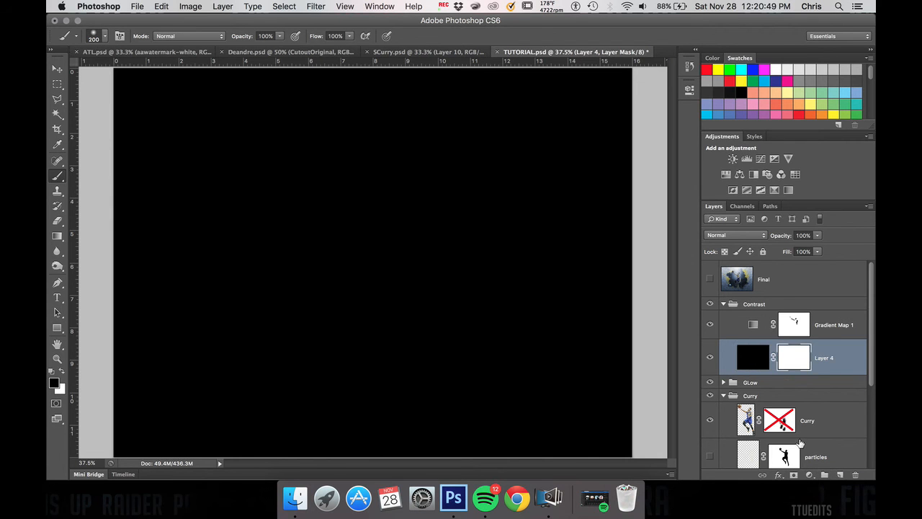
Step: Draw a vertical gradient down the whole canvas on the black layer's mask, and invert the mask so the darkness fades upward
click(59, 236)
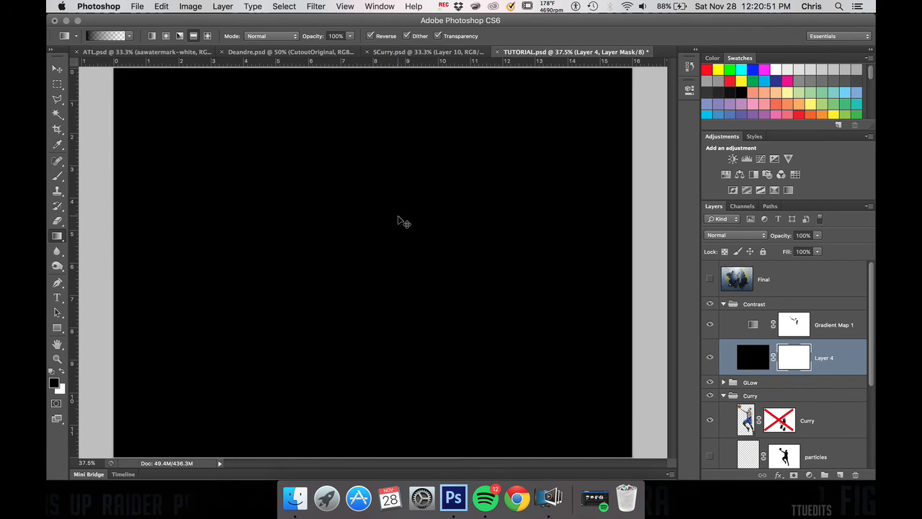
key(super+minus)
drag(376, 77, 388, 434)
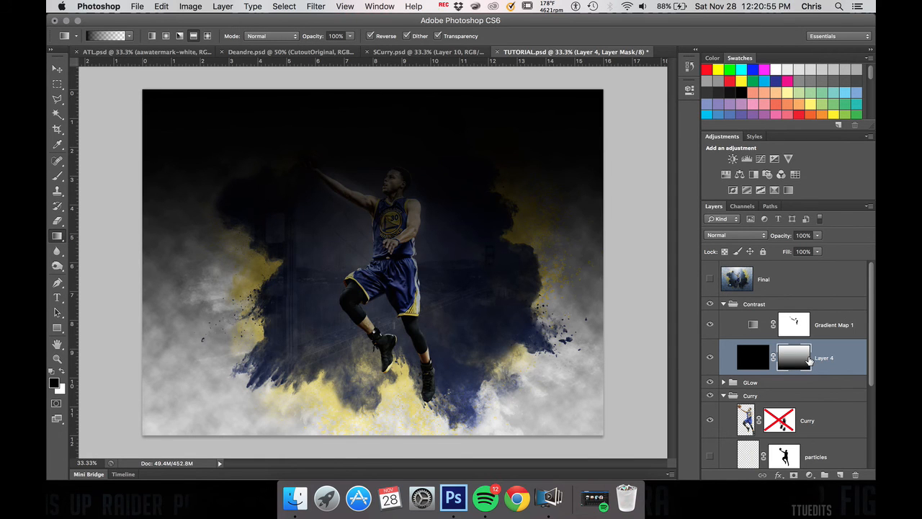
key(super+i)
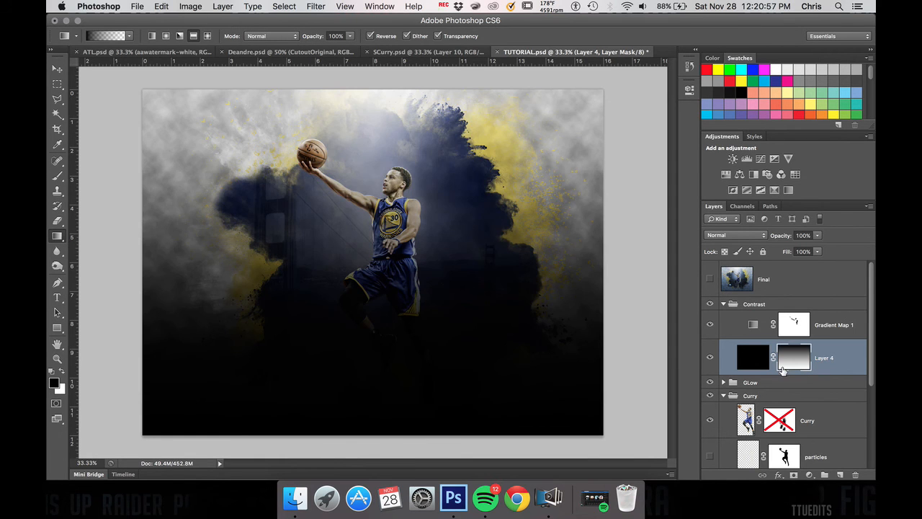
Step: Stretch the black gradient layer downward past the canvas's lower edge to about 116% height
key(super+t)
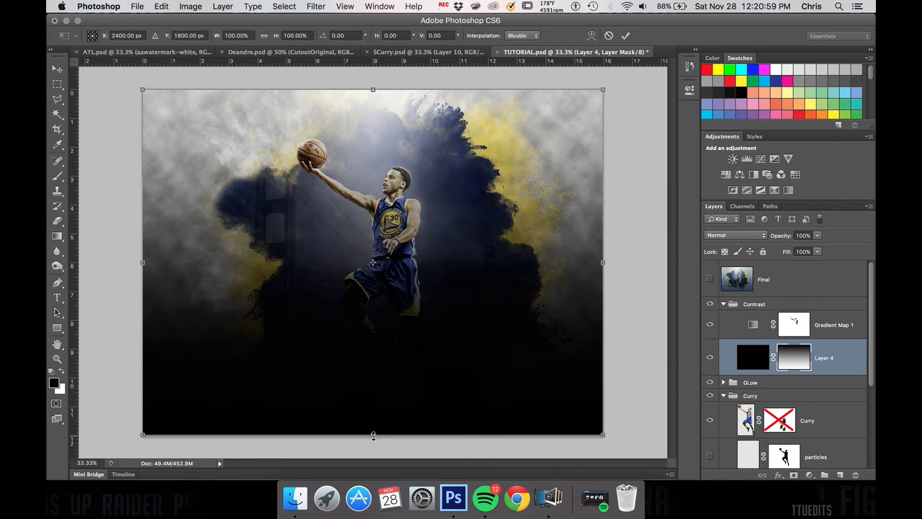
drag(373, 435, 380, 501)
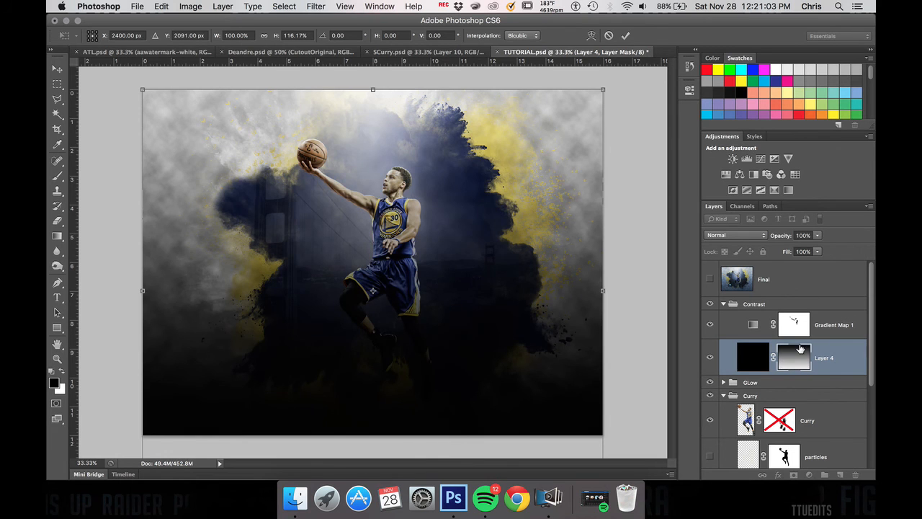
key(super+minus)
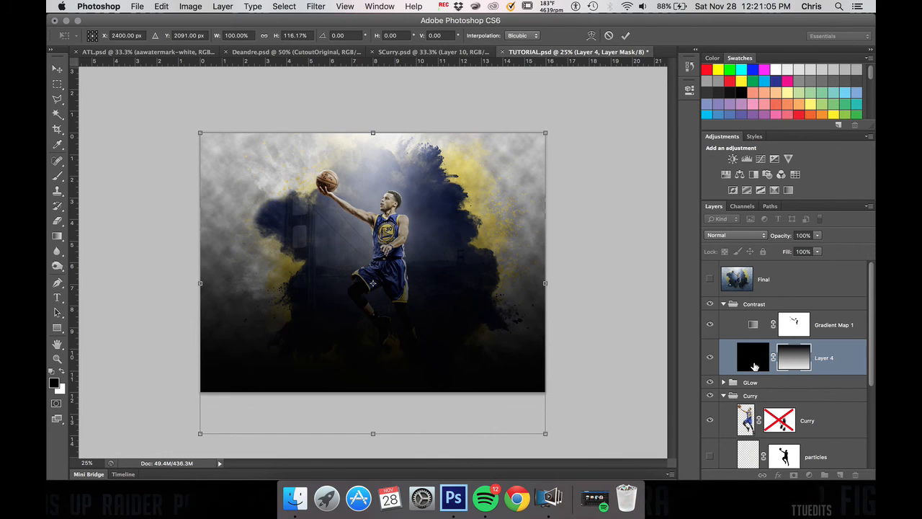
key(g)
key(Return)
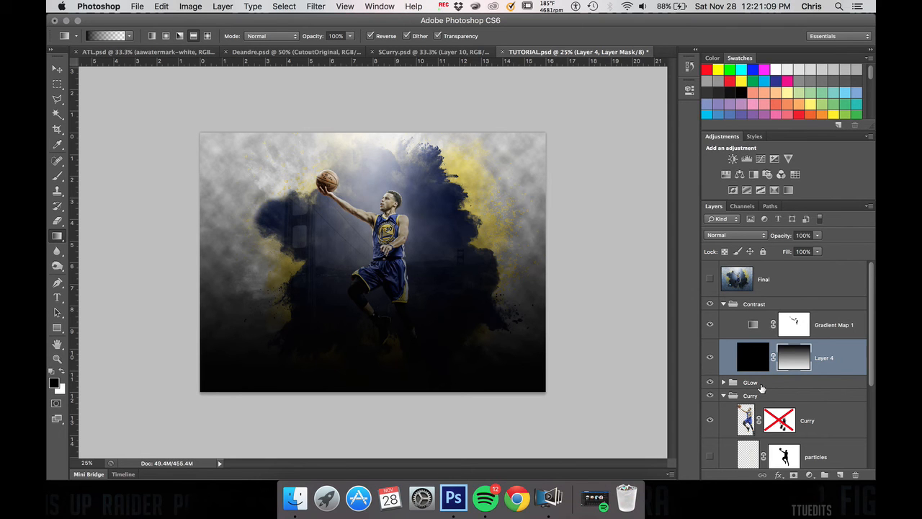
Step: Collapse the Curry group and set the black gradient layer's opacity to 50%
click(720, 398)
click(725, 396)
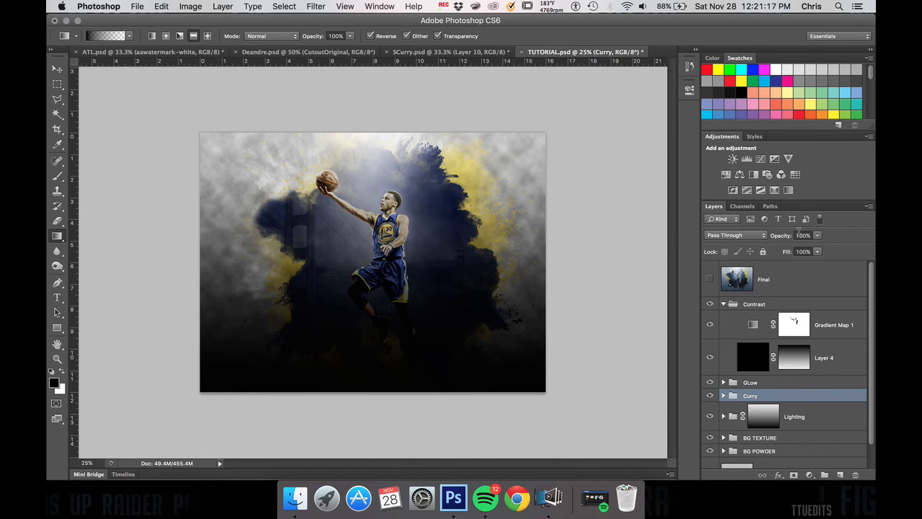
click(758, 362)
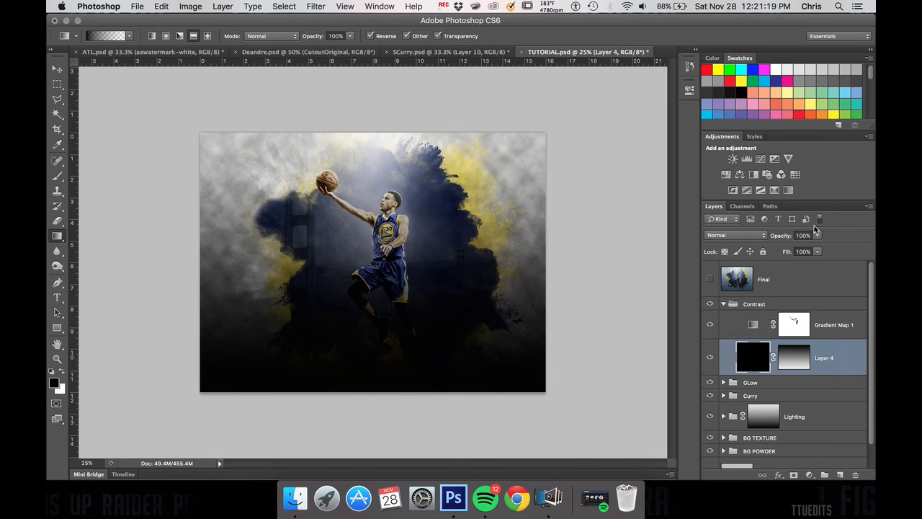
click(817, 235)
drag(820, 246, 792, 249)
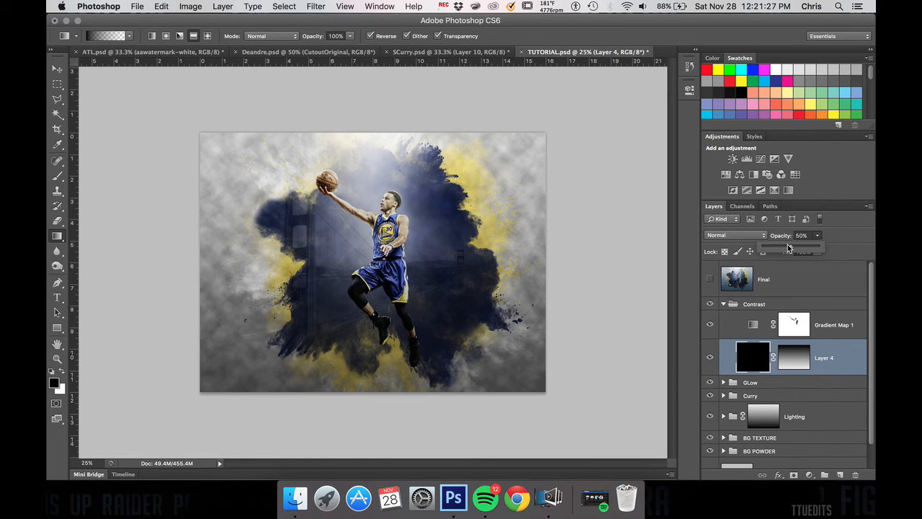
Step: Compare the artwork with the black gradient layer hidden and shown, and check the layer's mask and opacity
click(710, 356)
click(711, 355)
click(711, 355)
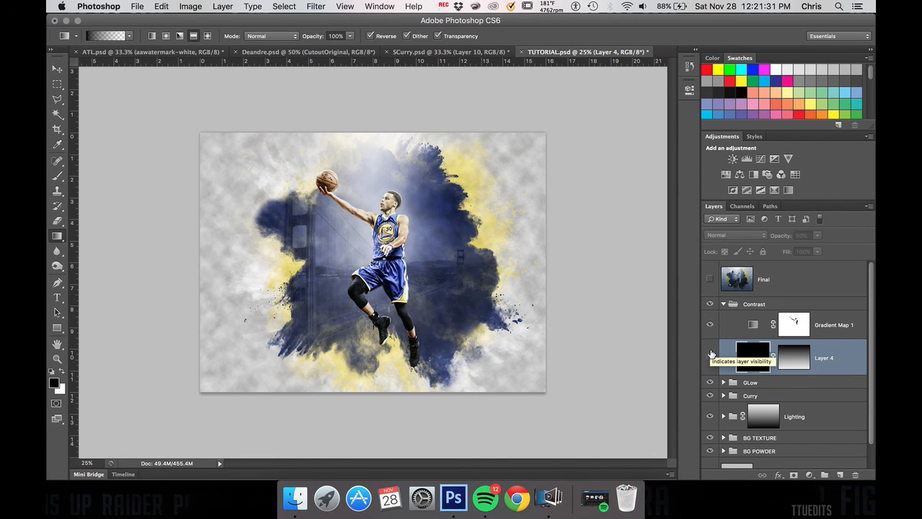
click(711, 354)
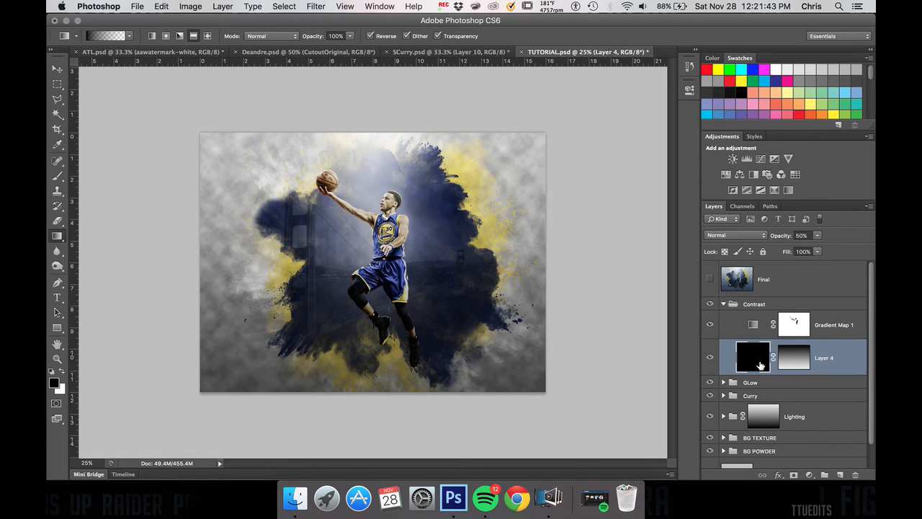
click(791, 359)
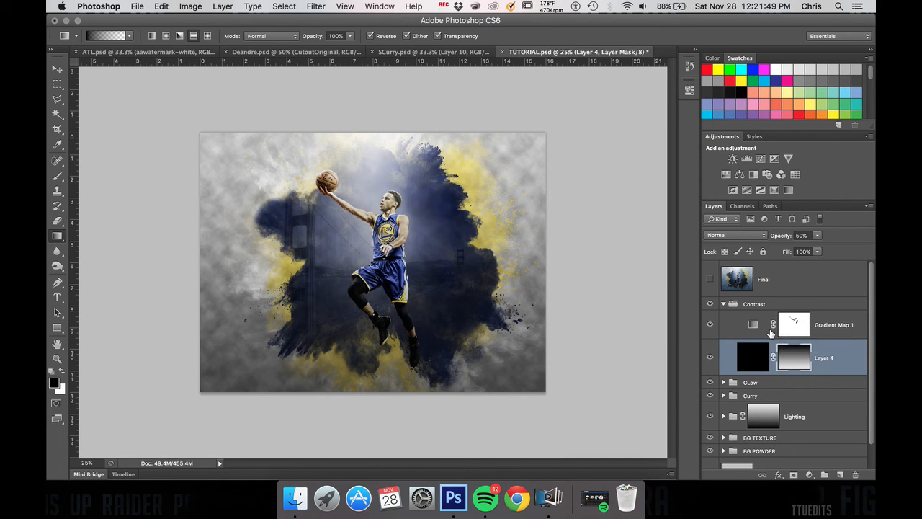
click(818, 235)
drag(825, 247, 825, 247)
Step: Collapse the Contrast group and compare the current artwork with the Final reference layer shown and hidden
click(725, 306)
click(726, 305)
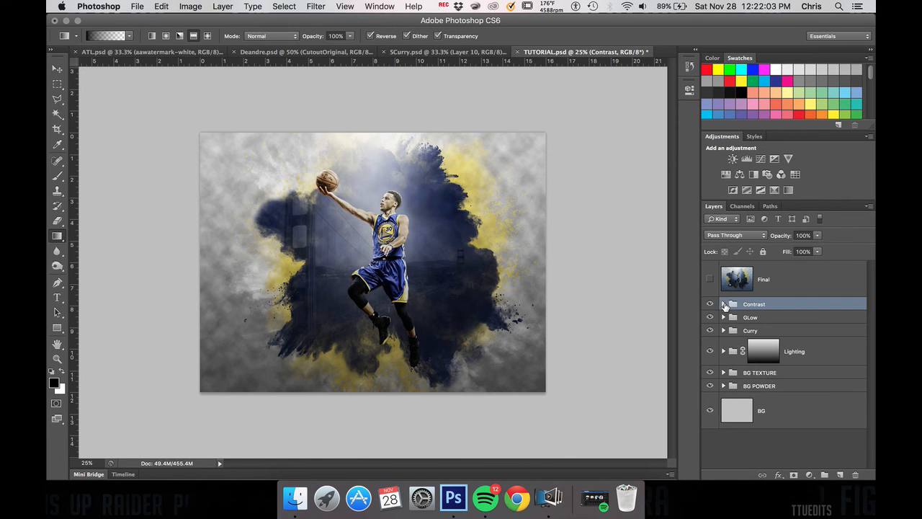
click(710, 281)
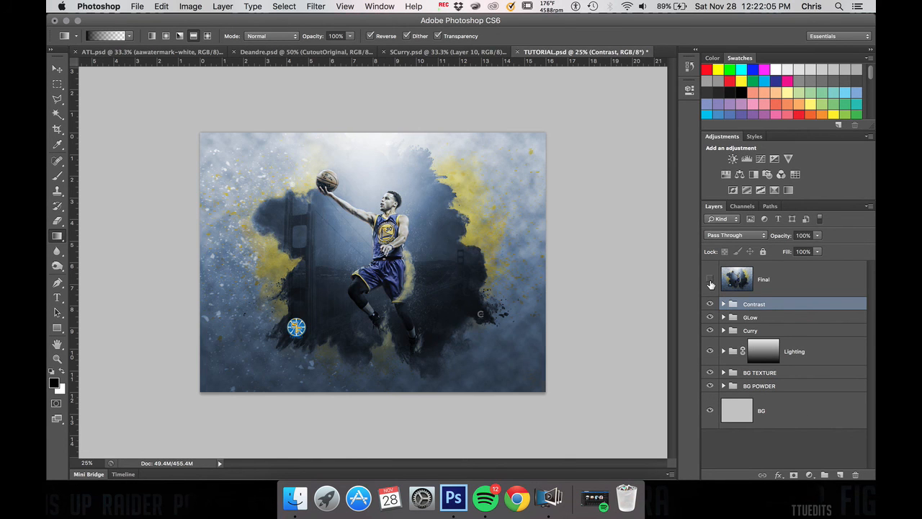
click(711, 282)
click(710, 283)
click(711, 282)
click(711, 283)
click(710, 282)
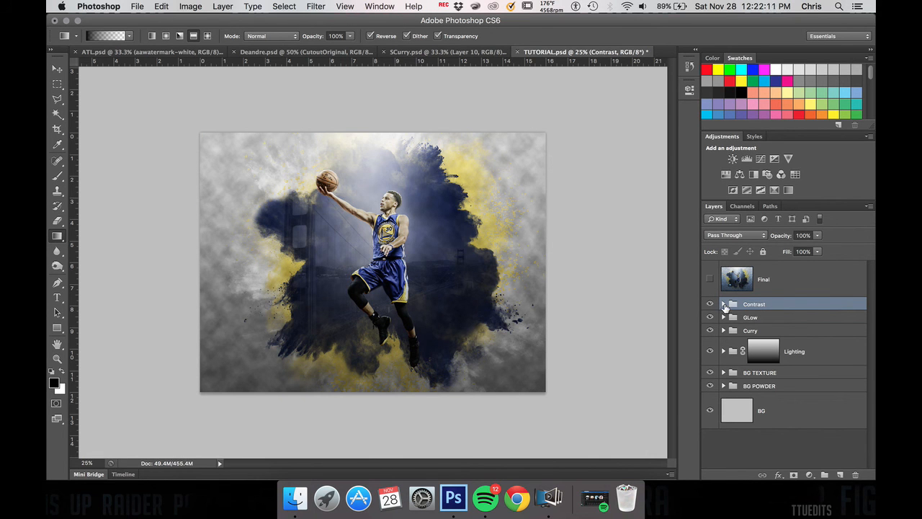
Step: Add a Hue/Saturation adjustment layer above the Gradient Map layer in the Contrast group
click(724, 304)
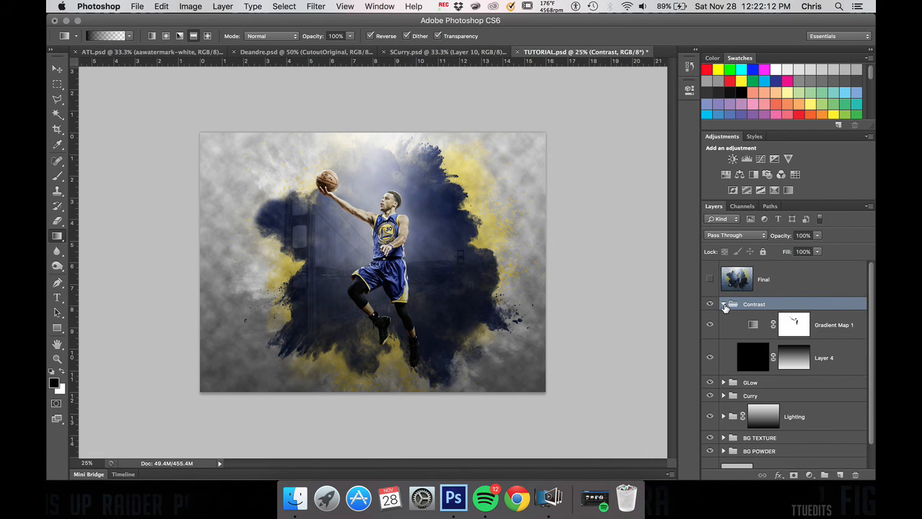
click(848, 329)
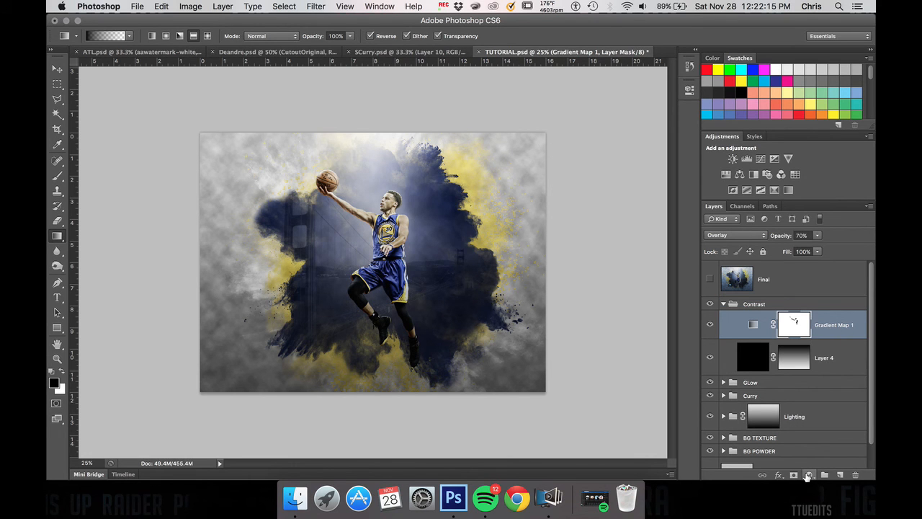
click(807, 475)
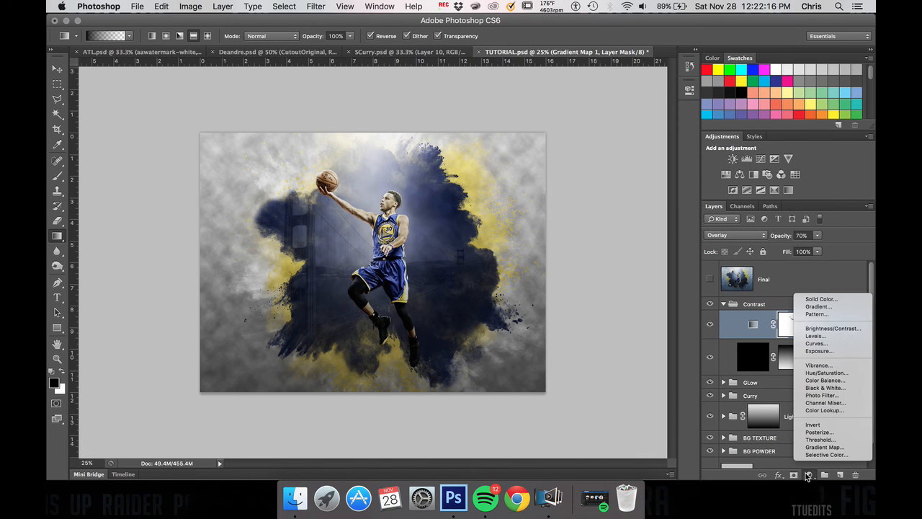
click(839, 371)
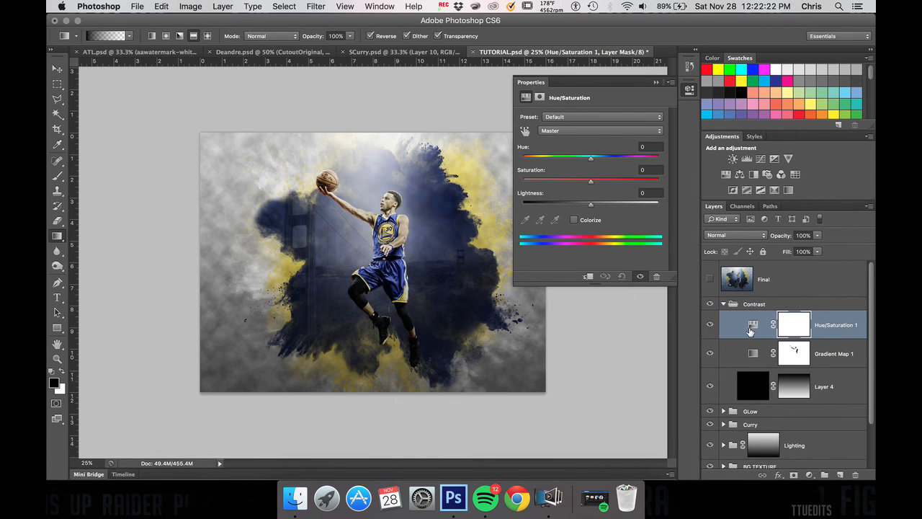
click(811, 475)
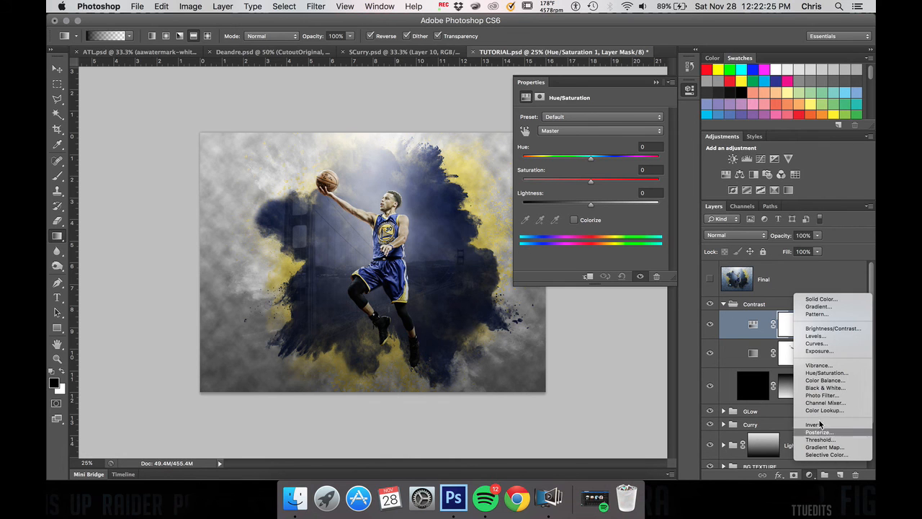
click(834, 372)
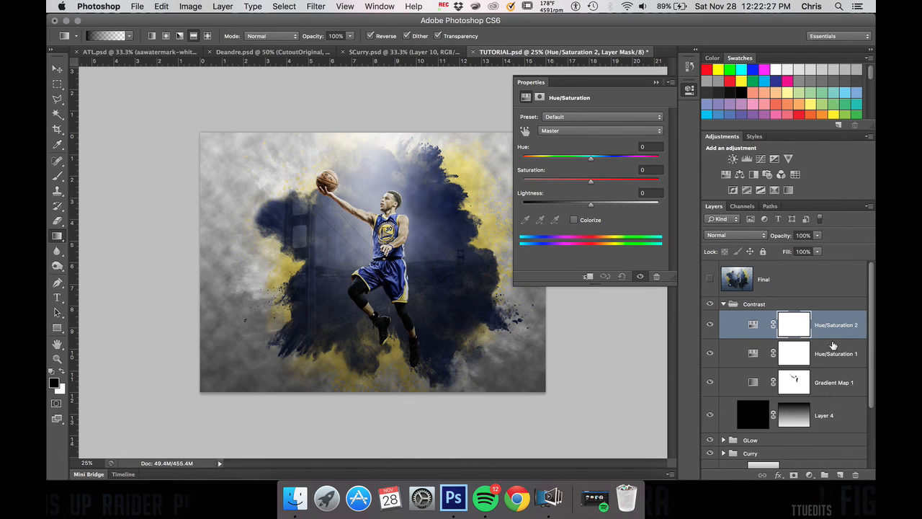
key(super+z)
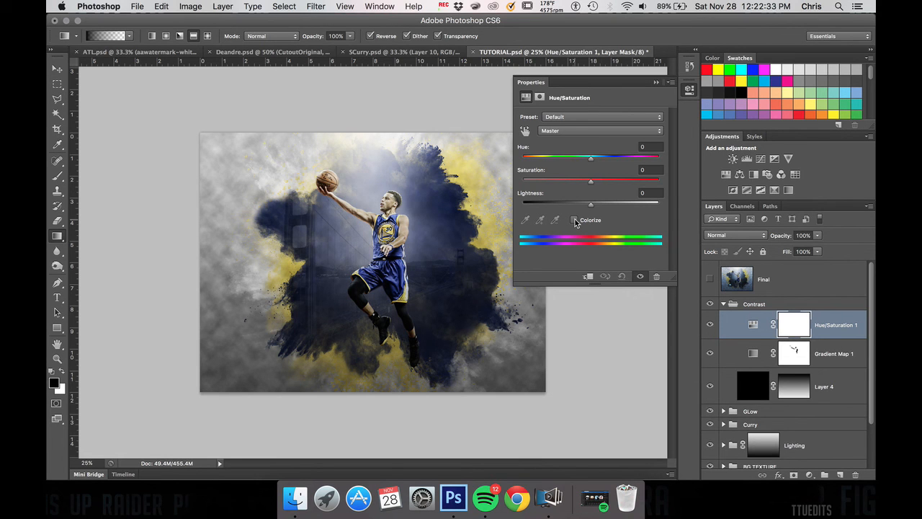
Step: Apply the Cyanotype preset to the Hue/Saturation adjustment layer and collapse its properties
click(597, 116)
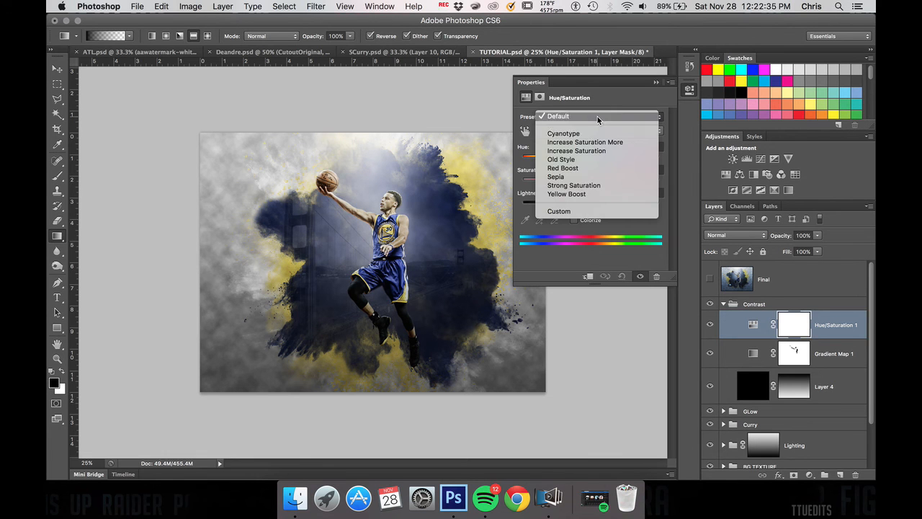
click(586, 134)
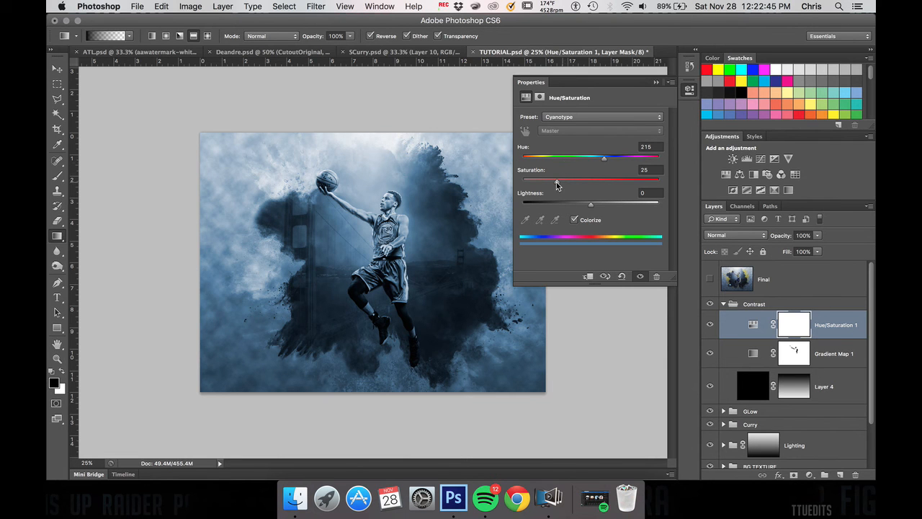
mouse_move(556, 181)
mouse_down()
mouse_move(565, 182)
mouse_move(557, 187)
mouse_up()
click(656, 84)
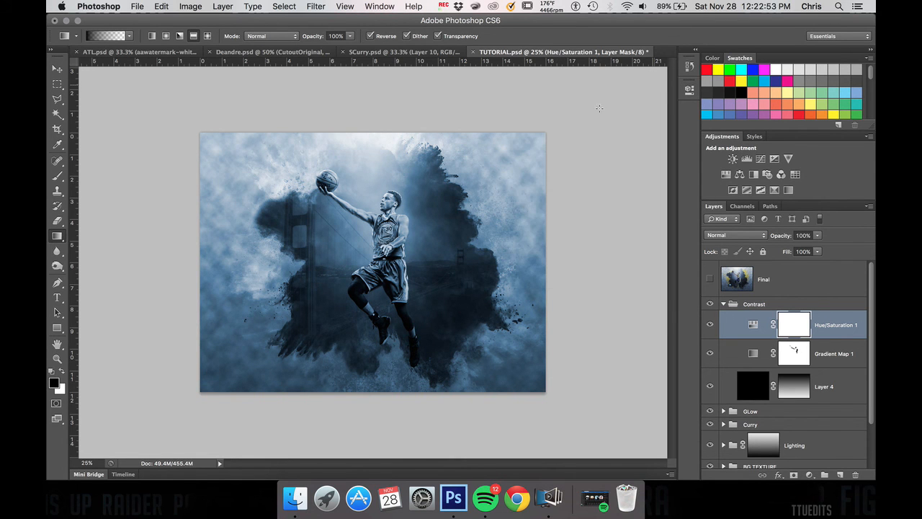
Step: Paint black over the basketball on the Hue/Saturation layer's mask with the 200-size Brush to bring back its original color
key(super+plus)
key(super+plus)
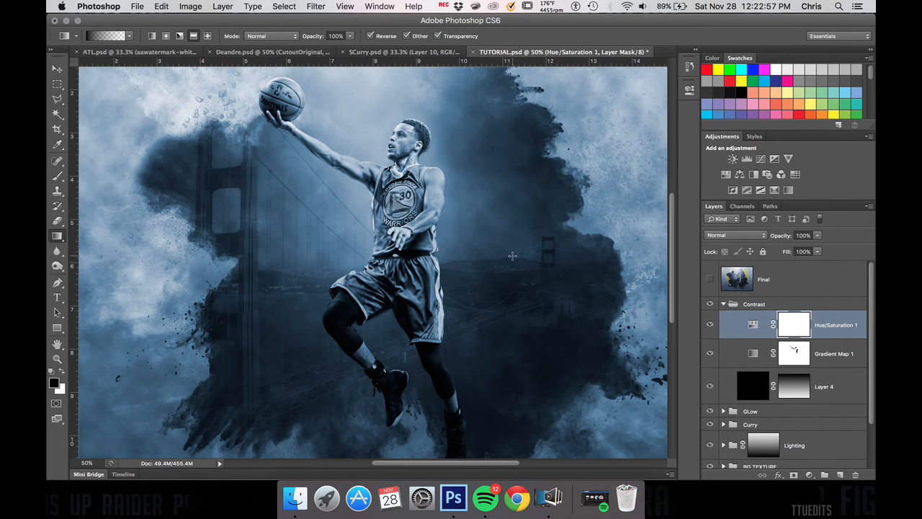
key(b)
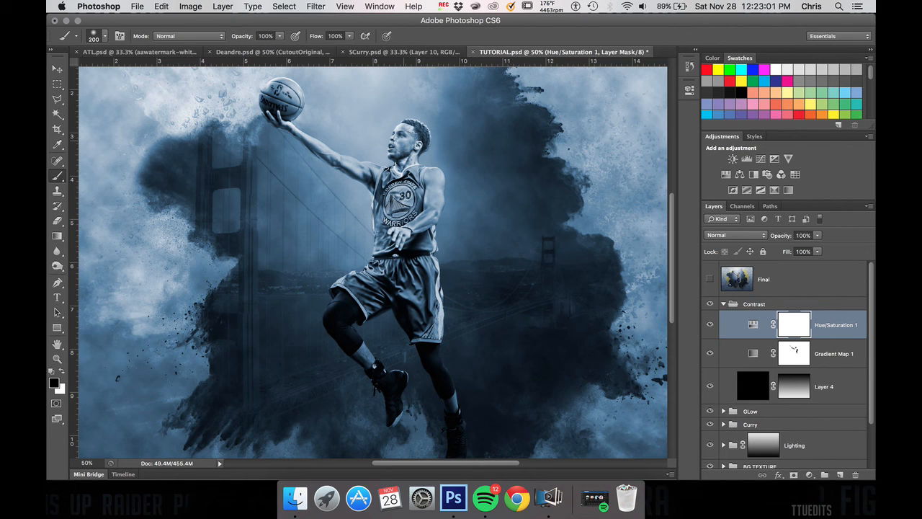
drag(284, 96, 285, 108)
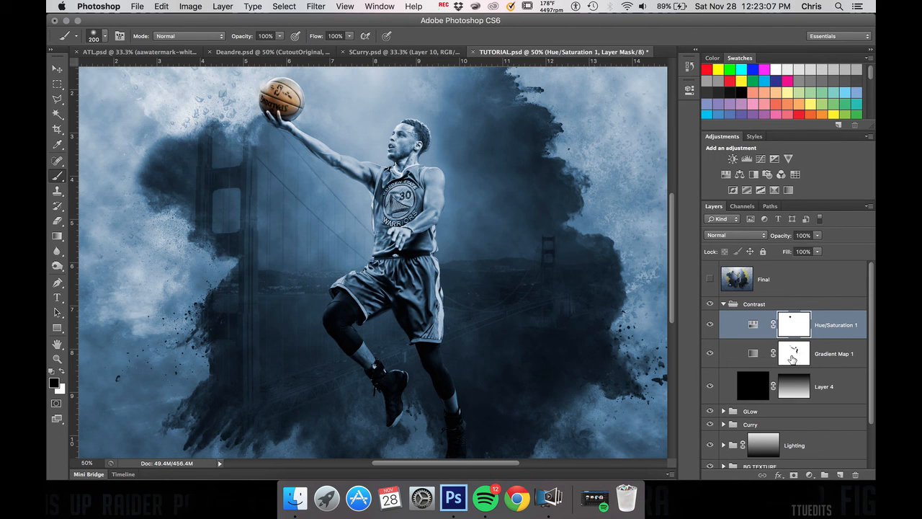
Step: Expand the Curry group to reach the player's cutout layer
scroll(767, 393, down, 1)
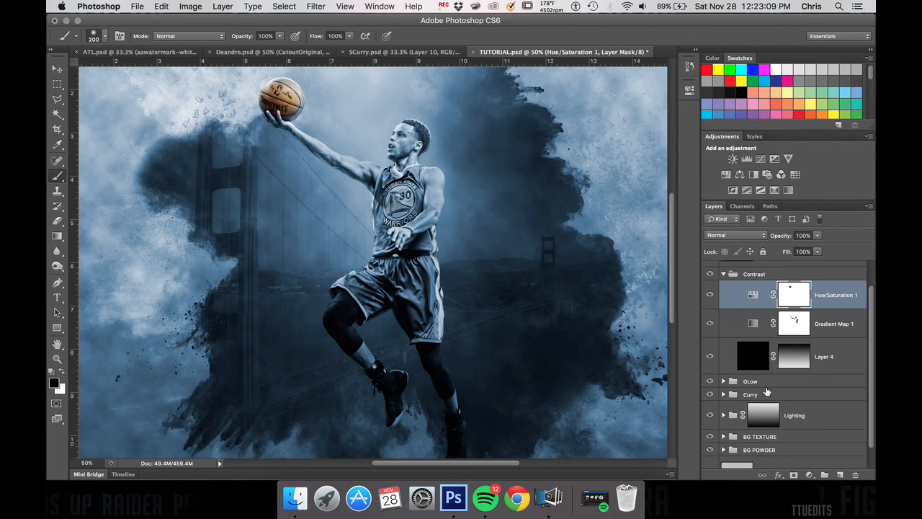
click(723, 394)
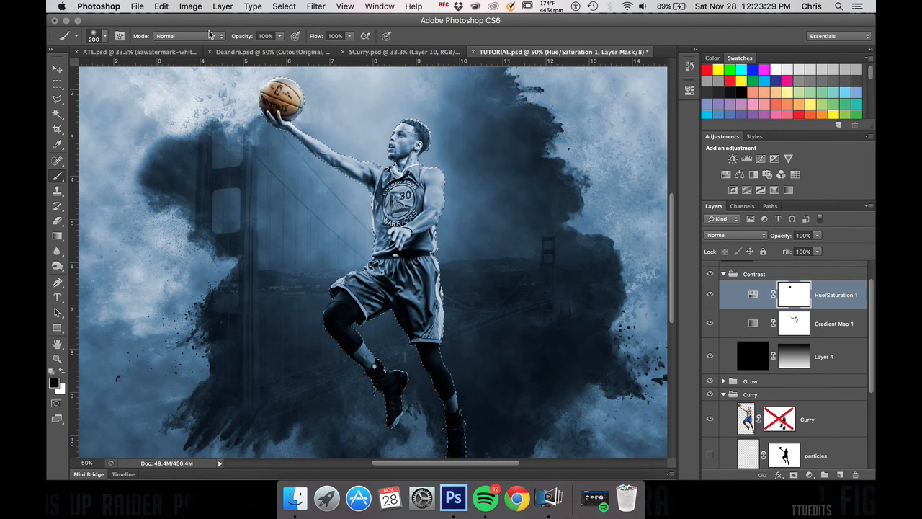
Step: Paint black over the selected player on the Hue/Saturation mask with a 1000-size Brush at 24% opacity to bring back the uniform colors
click(279, 36)
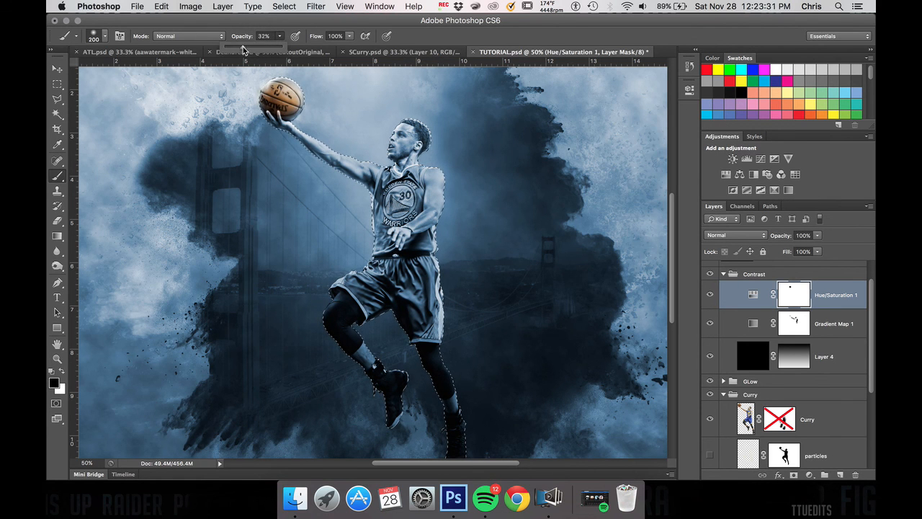
key(bracketright)
key(bracketright)
key(bracketright)
key(bracketright)
key(bracketright)
key(bracketright)
key(bracketright)
key(bracketright)
key(bracketright)
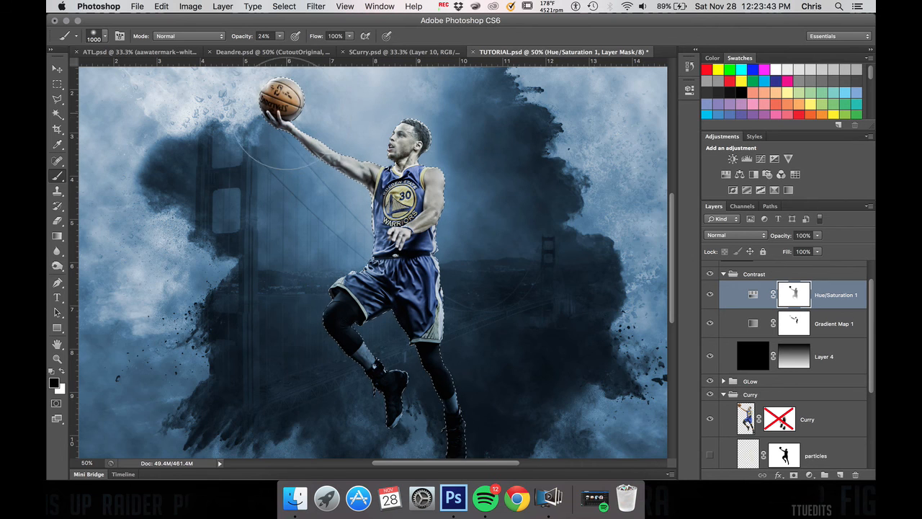
Step: Paint a light blue tint back over the basketball on the Hue/Saturation mask using white, switch back to black, and deselect the player
scroll(282, 278, up, 5)
key(x)
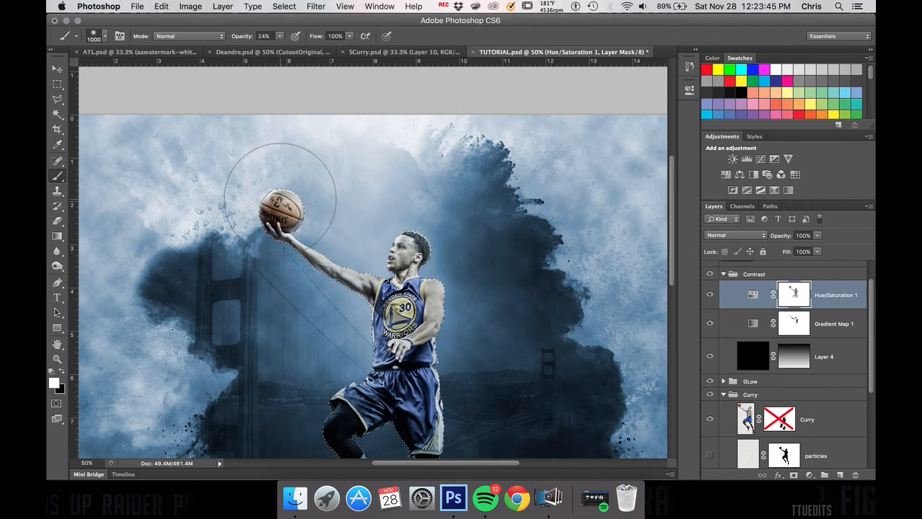
key(x)
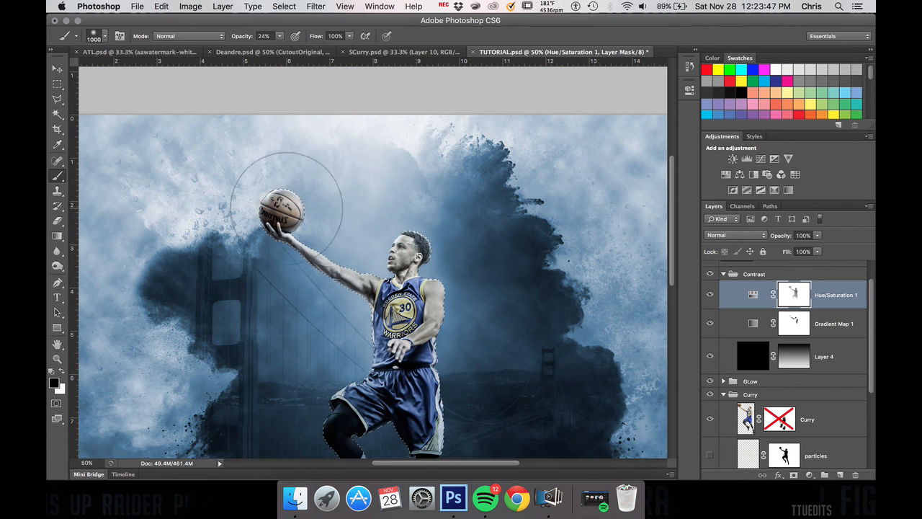
scroll(497, 382, down, 4)
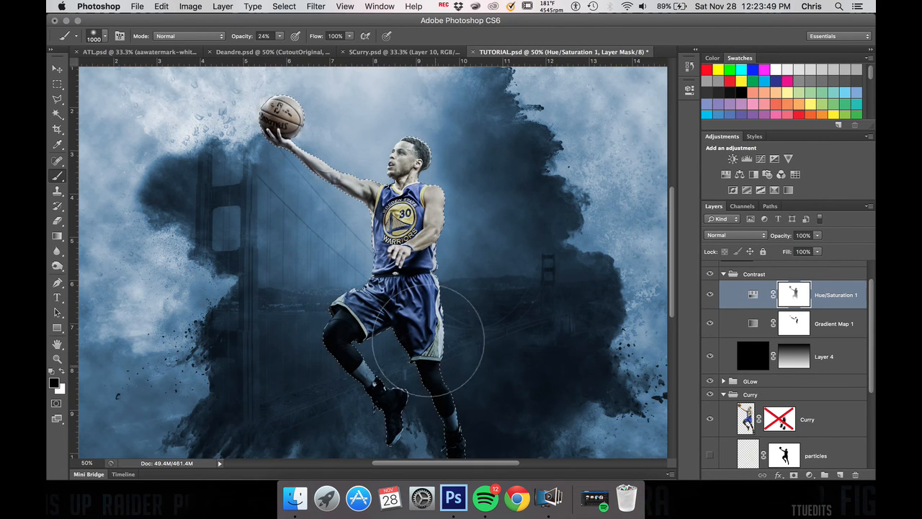
scroll(493, 411, down, 3)
key(ctrl+d)
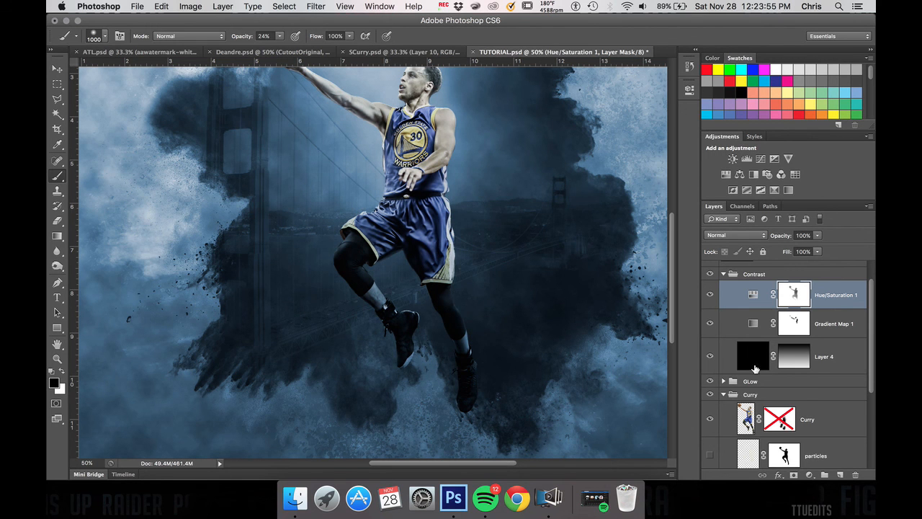
Step: Compare the whole composition with the Final reference layer by showing it briefly and hiding it again
scroll(766, 372, down, 2)
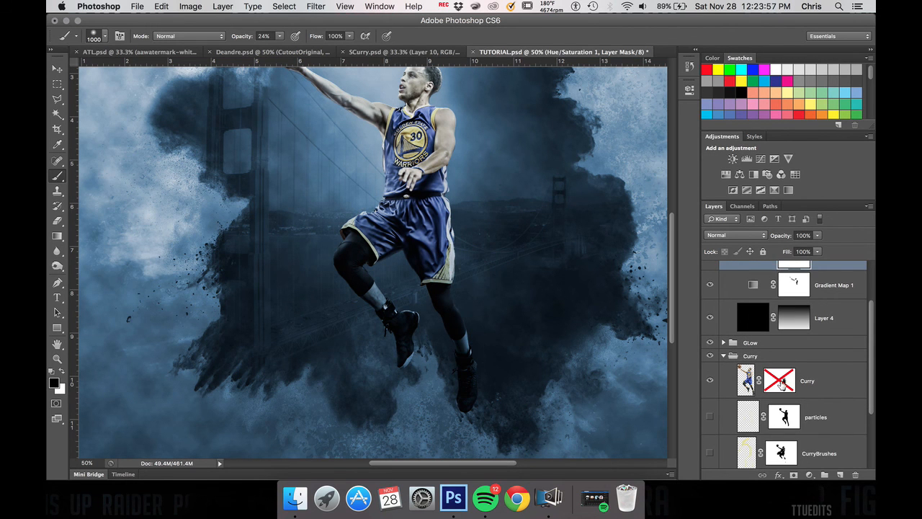
key(super+minus)
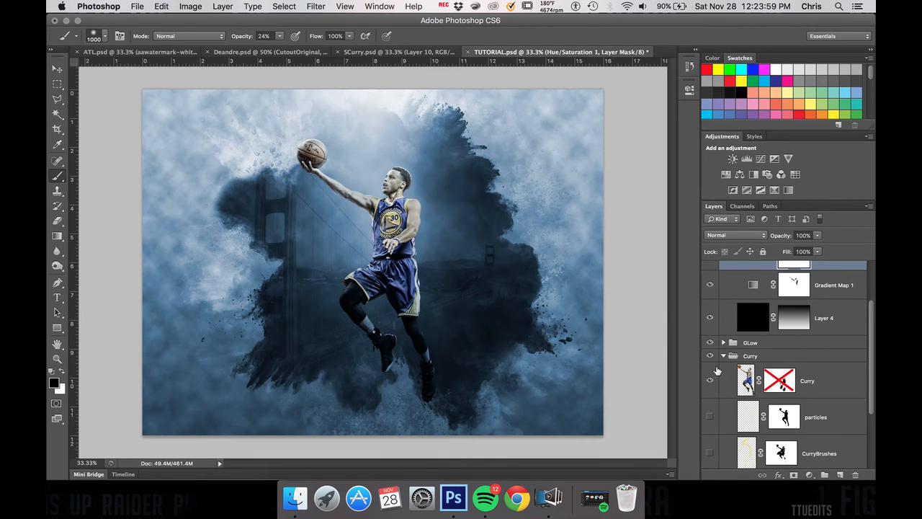
scroll(754, 278, up, 3)
click(711, 281)
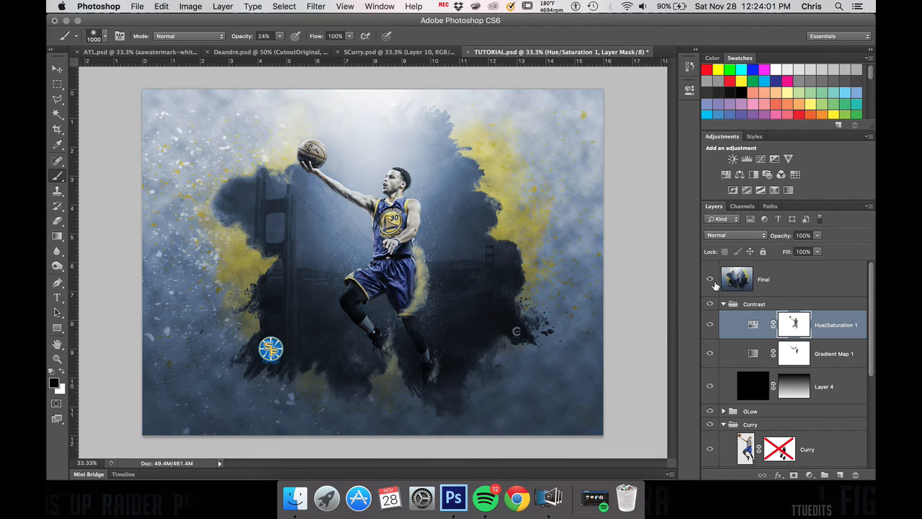
click(713, 282)
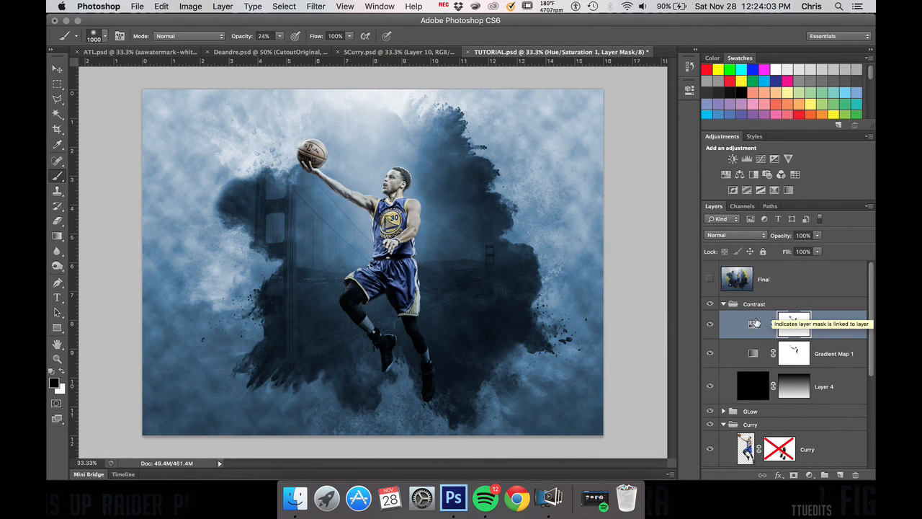
Step: Expand the BG POWDER group and load the Yellow Brush layer's pixels as a selection, keeping the Hue/Saturation mask active
scroll(763, 342, down, 5)
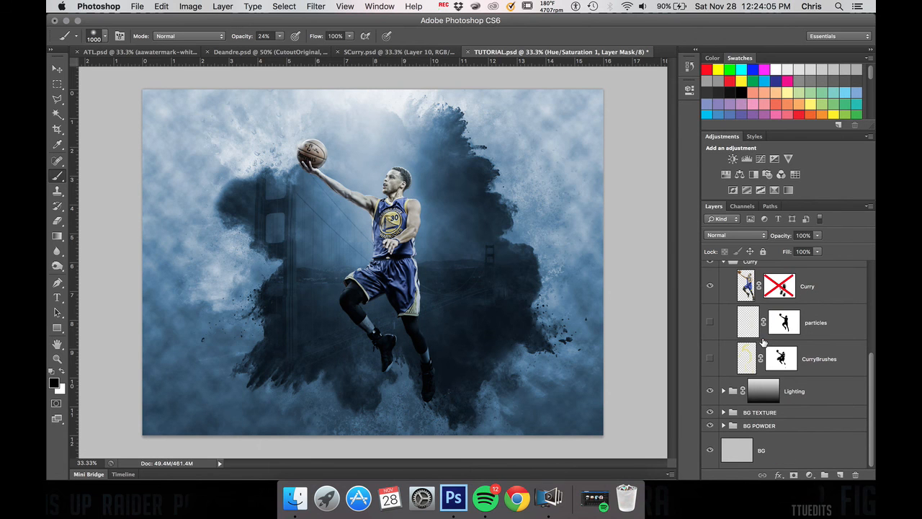
click(724, 426)
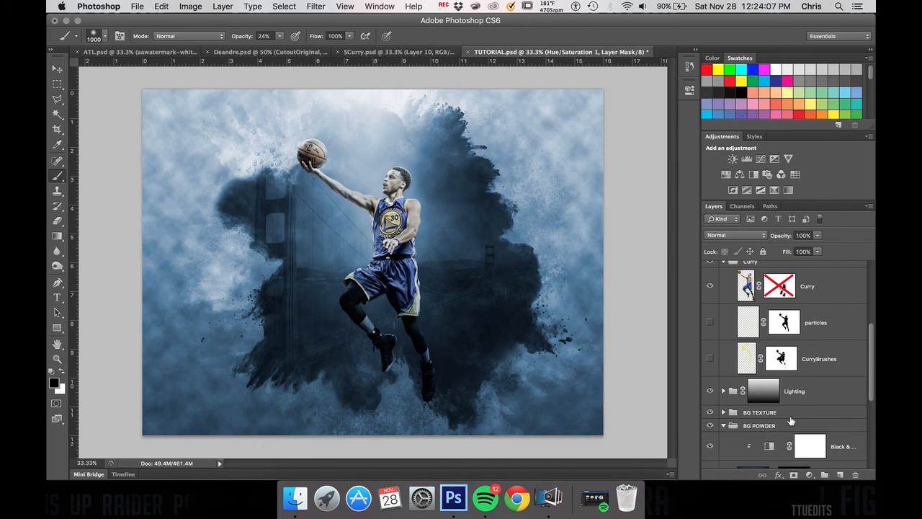
scroll(790, 421, down, 5)
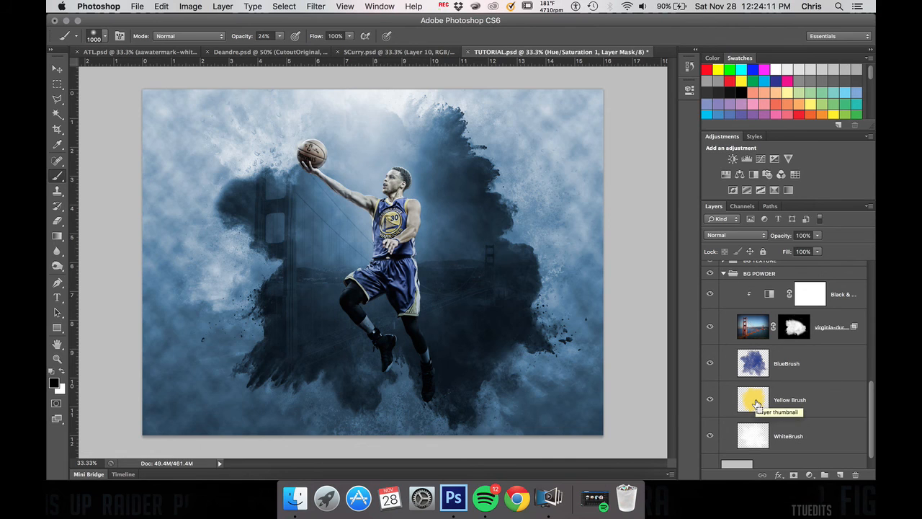
super+click(753, 400)
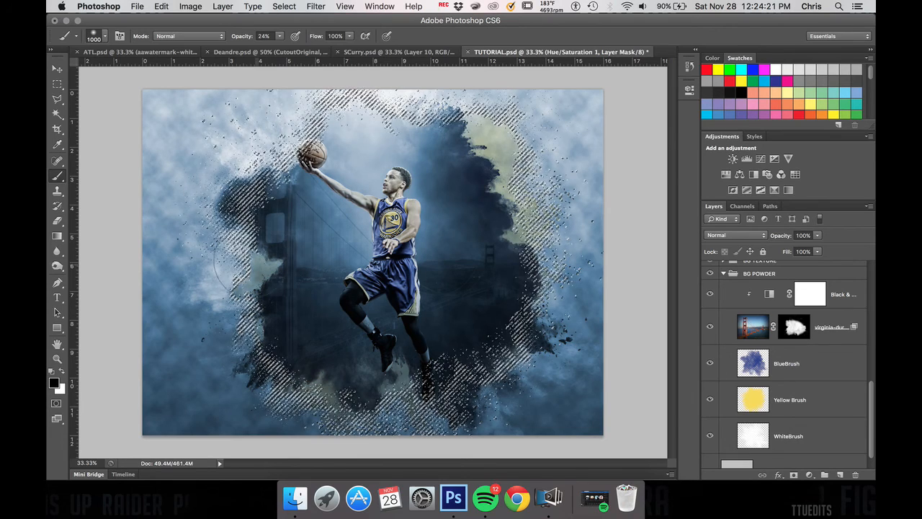
Step: Paint black at 100% opacity over the selected yellow powder on the Hue/Saturation mask, enlarging the Brush to 1400, and deselect
click(281, 36)
drag(497, 133, 496, 160)
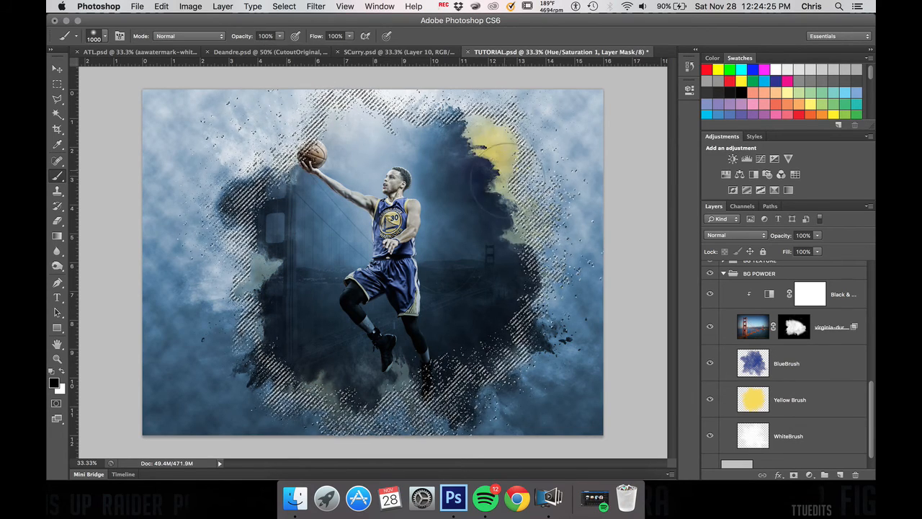
mouse_move(422, 382)
mouse_down()
mouse_move(363, 396)
mouse_move(320, 389)
mouse_move(246, 294)
mouse_move(272, 210)
mouse_move(432, 138)
mouse_move(461, 142)
mouse_move(407, 196)
mouse_move(352, 214)
mouse_move(335, 211)
mouse_move(358, 328)
mouse_move(466, 230)
mouse_move(443, 236)
mouse_move(470, 197)
mouse_move(475, 278)
mouse_move(426, 322)
mouse_move(346, 366)
mouse_move(434, 371)
mouse_up()
key(bracketright)
key(bracketright)
key(bracketright)
key(bracketright)
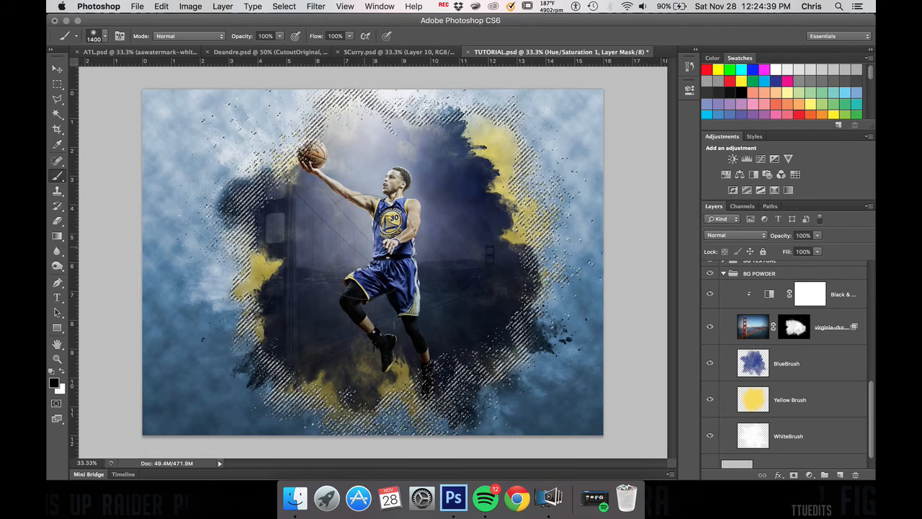
key(super+d)
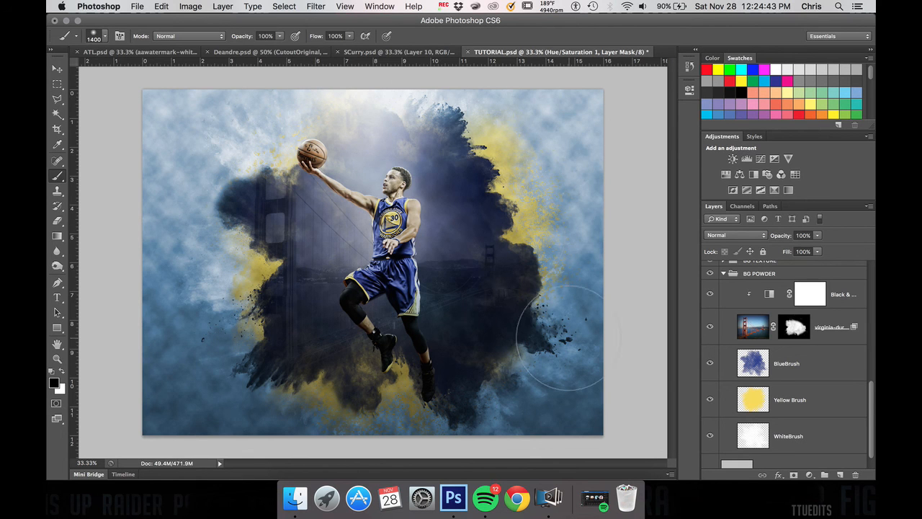
Step: Paint black with the 1400-size Brush over the dark powder cloud around the player on the Hue/Saturation mask
click(434, 132)
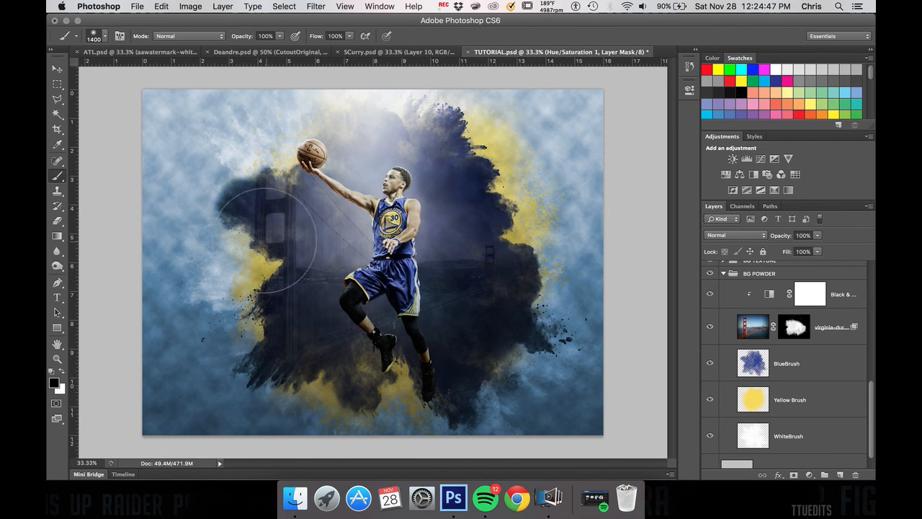
click(276, 207)
click(510, 321)
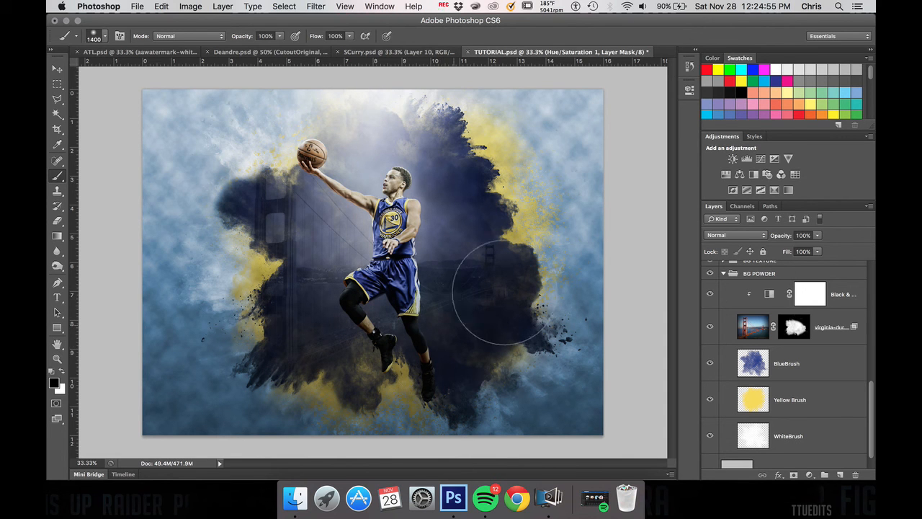
Step: Compare the image with and without the Hue/Saturation 1 layer by toggling its visibility
scroll(800, 364, up, 10)
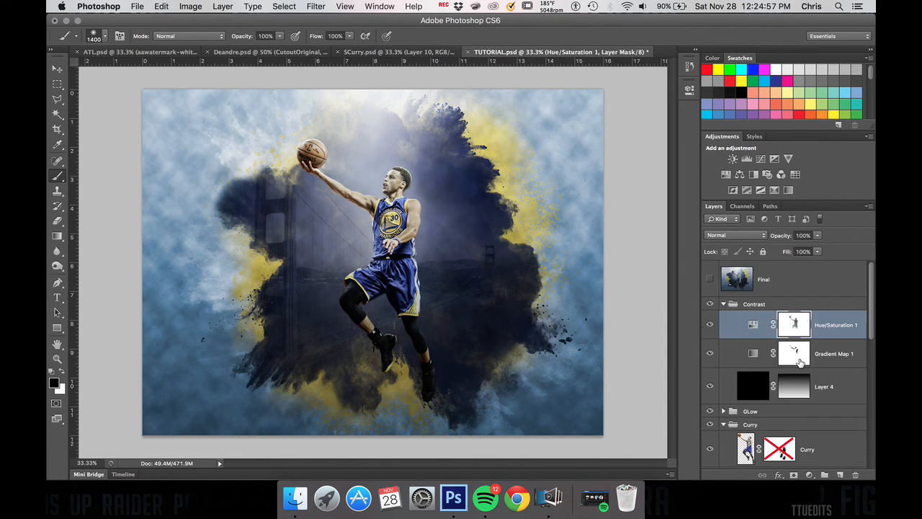
click(710, 324)
click(711, 325)
click(711, 325)
click(711, 325)
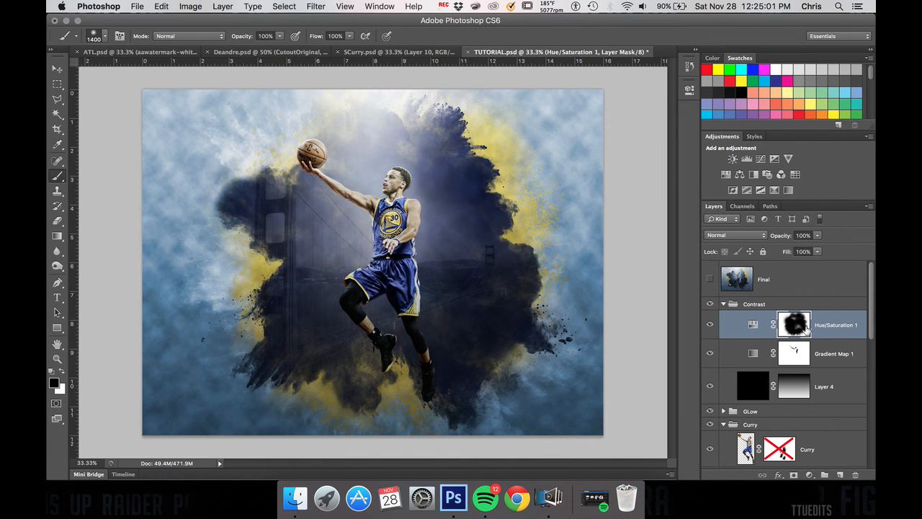
Step: Paint white spots along the powder cloud's edges on the Hue/Saturation mask to return the blue tint, and check against the Final layer
key(x)
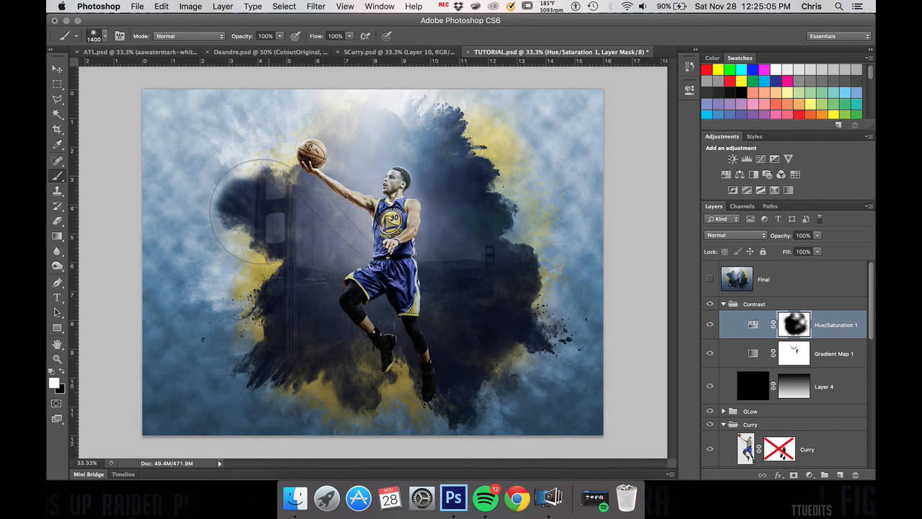
click(298, 362)
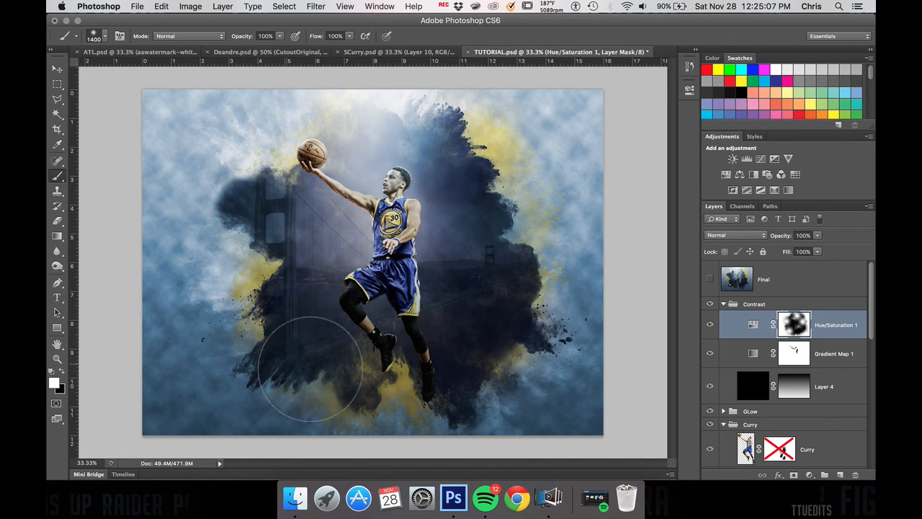
click(373, 377)
click(710, 279)
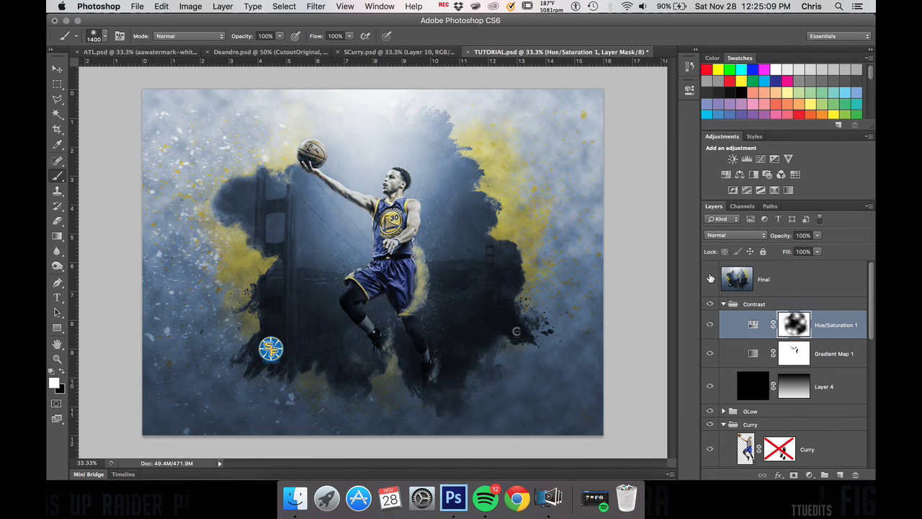
click(711, 279)
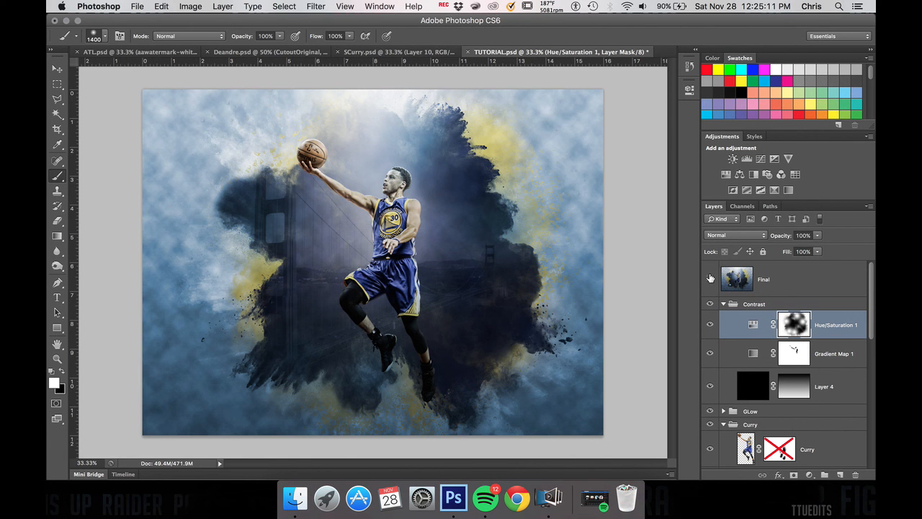
Step: Load the Curry cutout as a selection, invert it, paint white around the player on the Hue/Saturation mask, and deselect
key(super+z)
scroll(748, 367, down, 1)
super+click(746, 424)
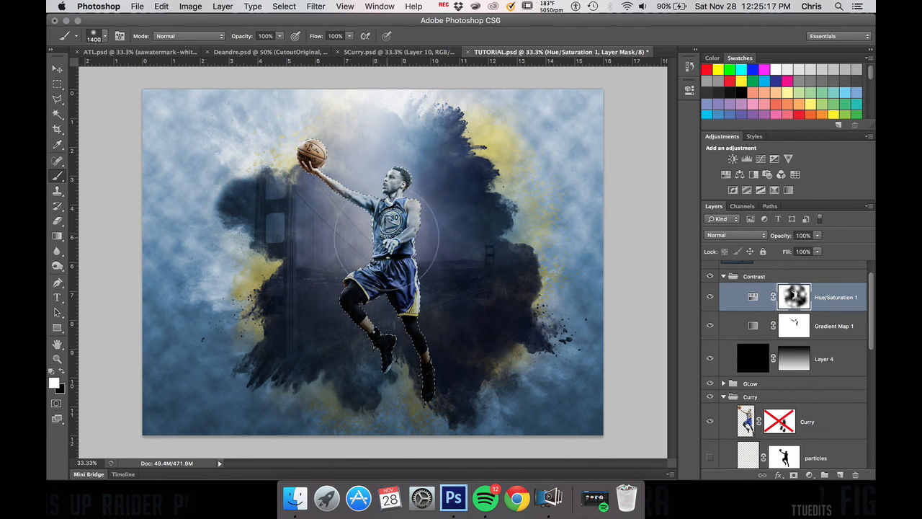
click(284, 6)
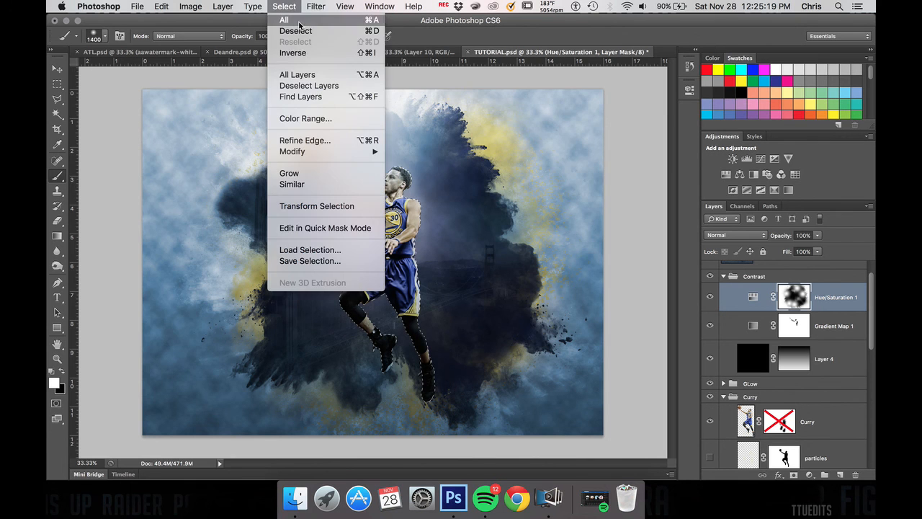
click(292, 53)
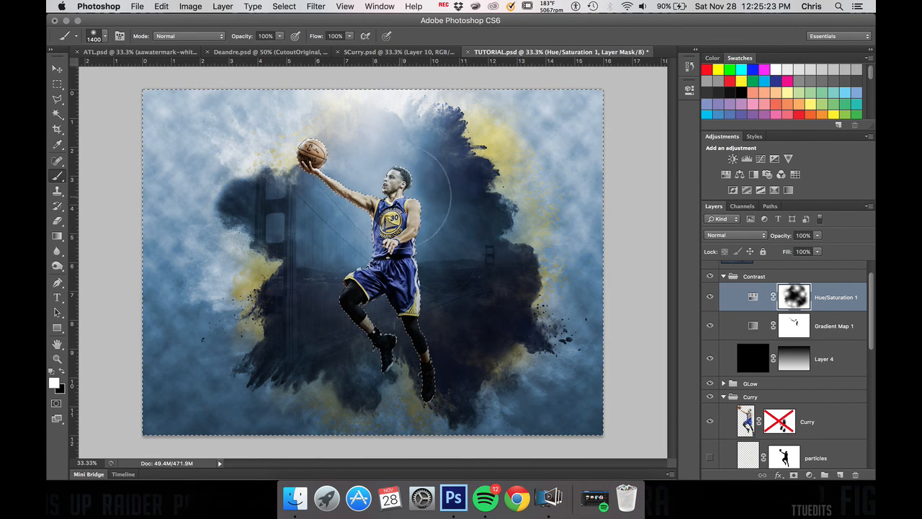
mouse_move(442, 291)
mouse_down()
mouse_move(321, 269)
mouse_move(302, 230)
mouse_move(347, 252)
mouse_move(387, 308)
mouse_move(426, 314)
mouse_move(454, 299)
mouse_up()
key(super+d)
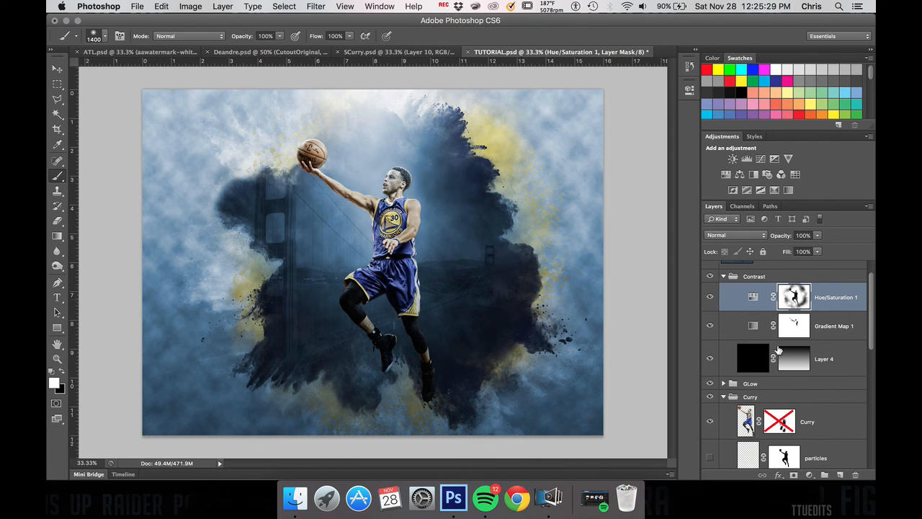
Step: Show the Final reference layer over the composition and switch to the Move tool
scroll(757, 423, down, 2)
scroll(757, 423, up, 3)
click(709, 281)
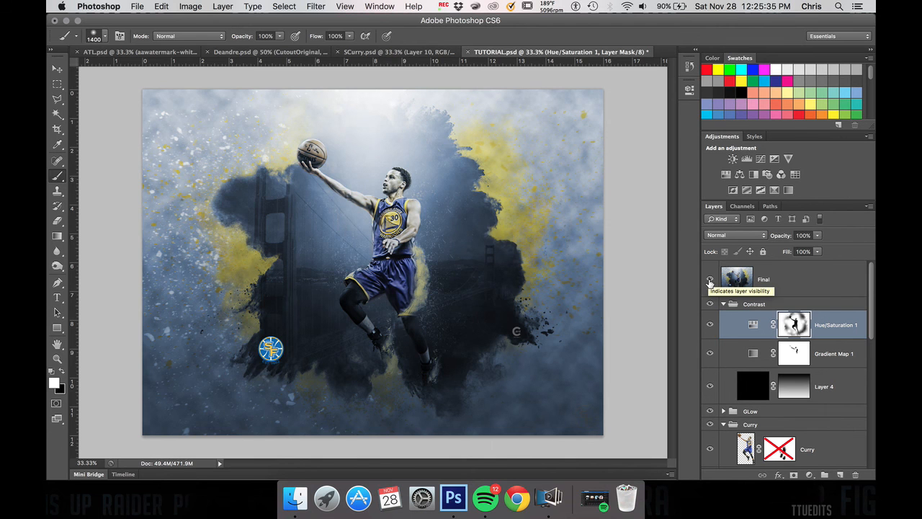
key(v)
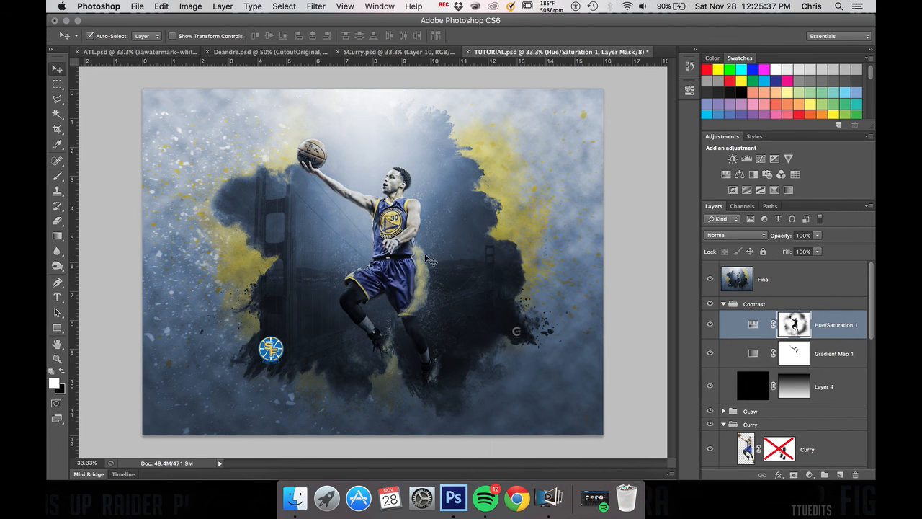
Step: Examine the yellow powder and particle details around the player's shorts and waist on the Final layer at 300% zoom
key(super+plus)
key(super+plus)
key(super+plus)
key(super+plus)
key(super+plus)
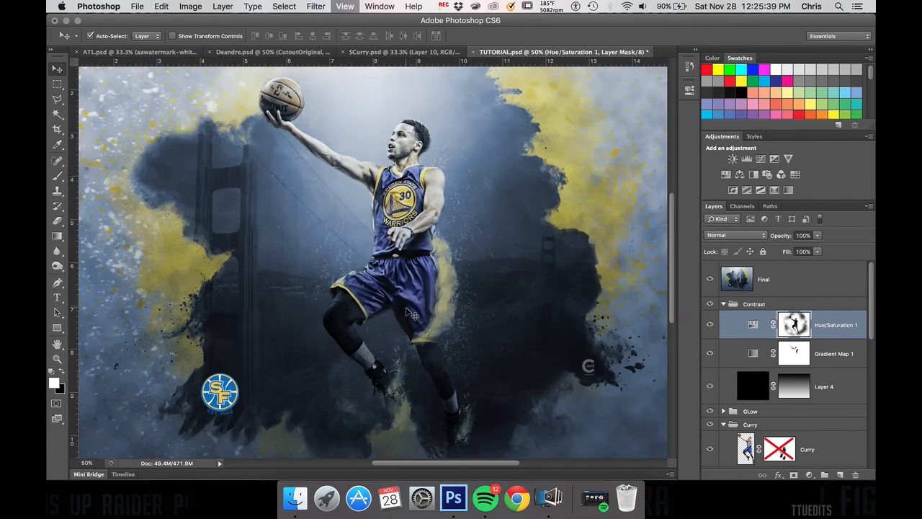
scroll(406, 308, right, 5)
scroll(406, 308, down, 3)
scroll(406, 308, down, 5)
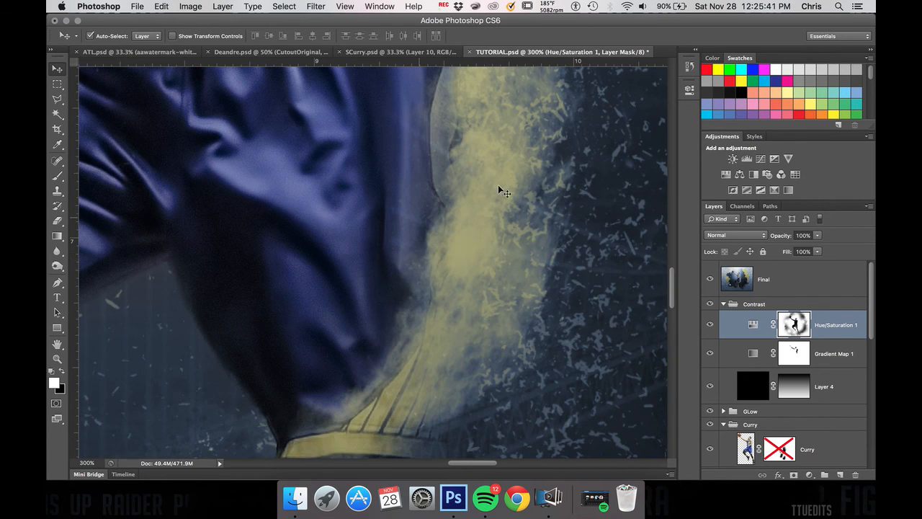
scroll(508, 254, right, 4)
scroll(508, 253, up, 3)
scroll(436, 185, up, 5)
scroll(435, 185, up, 5)
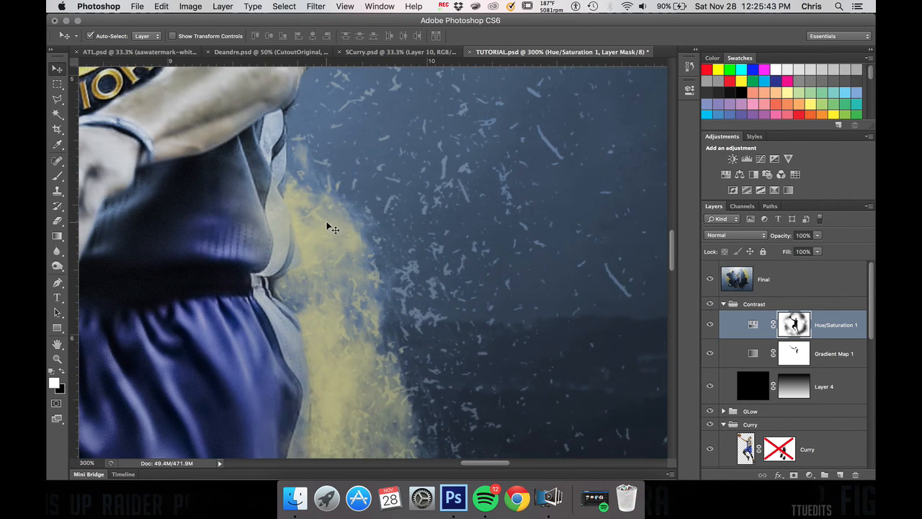
scroll(326, 222, up, 5)
scroll(408, 183, left, 5)
scroll(408, 184, down, 5)
scroll(407, 182, left, 5)
scroll(407, 182, down, 3)
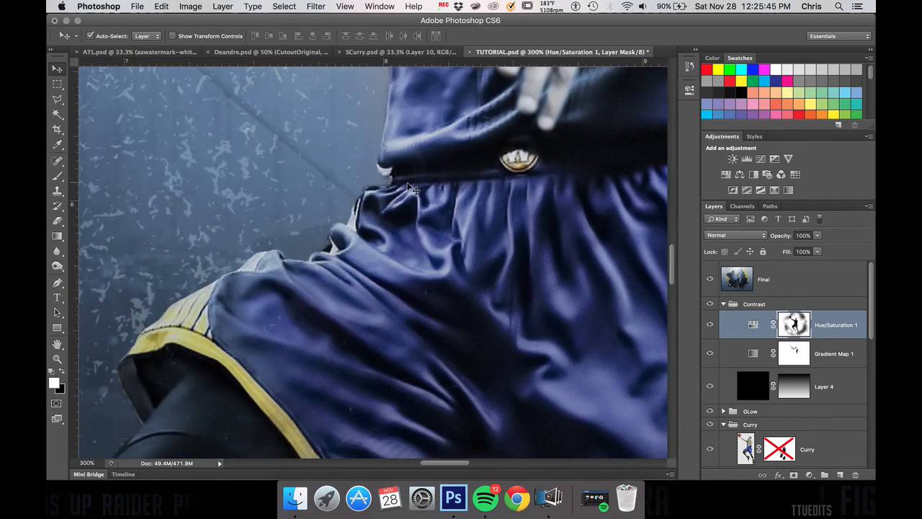
Step: Examine the yellow powder and particle details around the player's legs and shoes on the Final layer at 200% zoom
scroll(235, 267, left, 2)
key(super+minus)
key(super+minus)
key(super+minus)
key(super+minus)
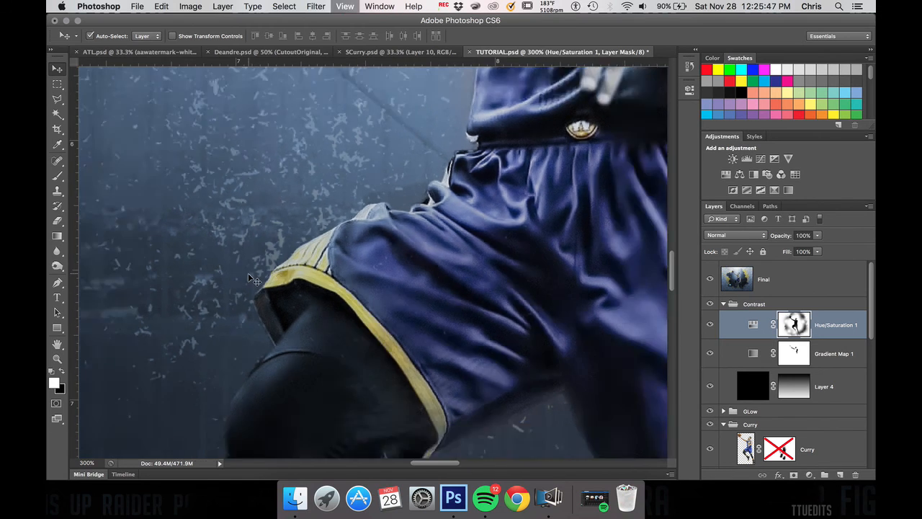
scroll(277, 341, down, 3)
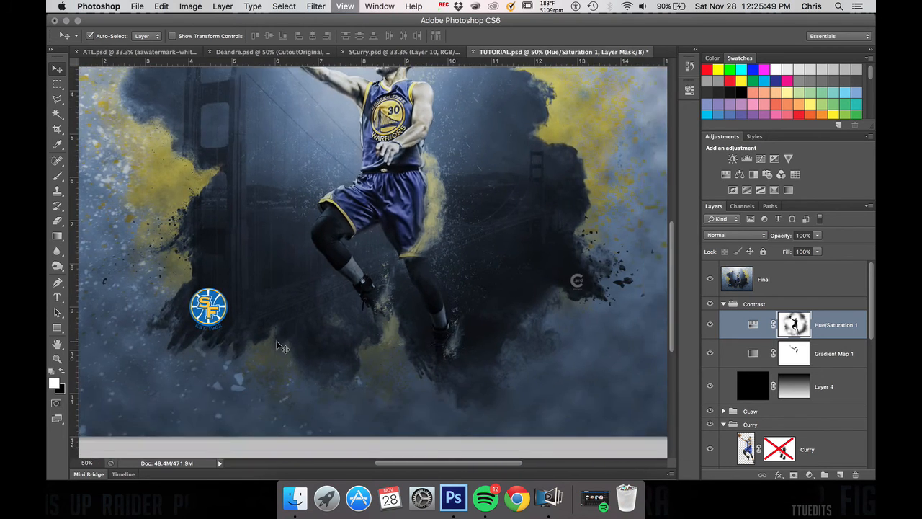
key(super+plus)
key(super+plus)
key(super+plus)
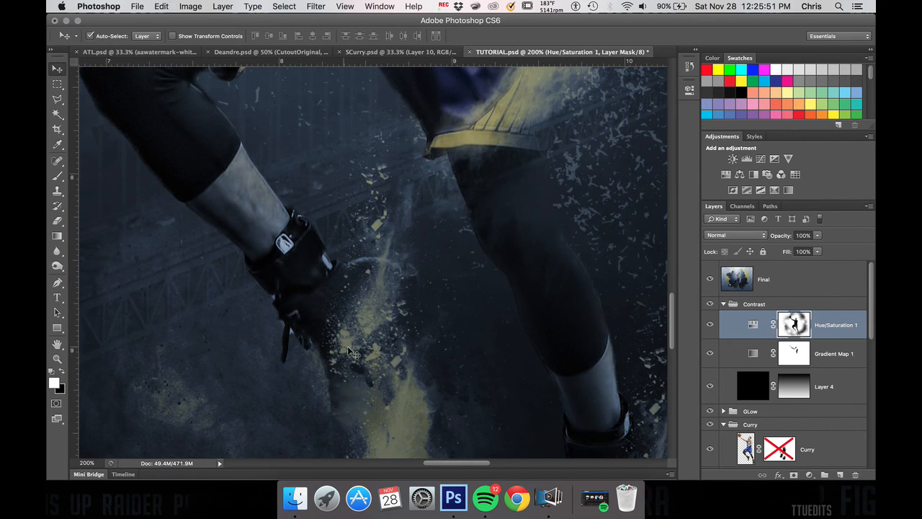
scroll(345, 351, down, 5)
scroll(345, 352, right, 5)
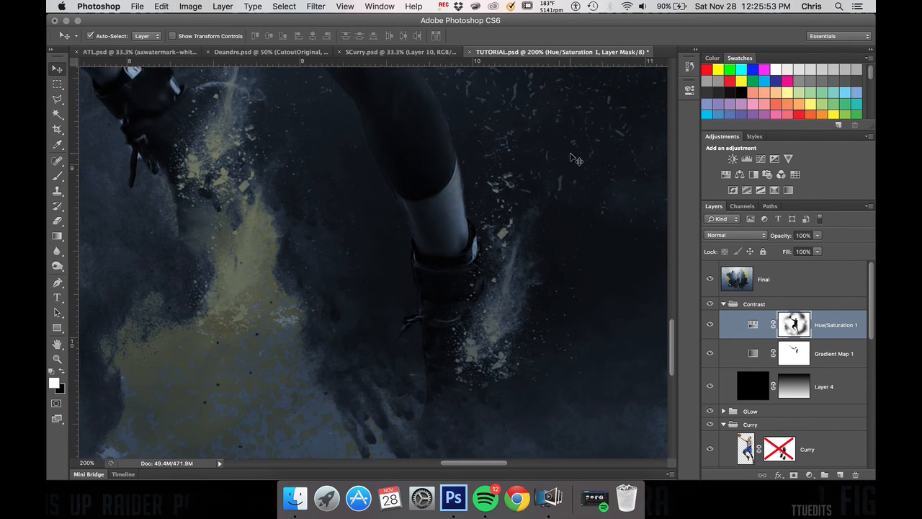
scroll(576, 160, up, 6)
scroll(576, 159, right, 2)
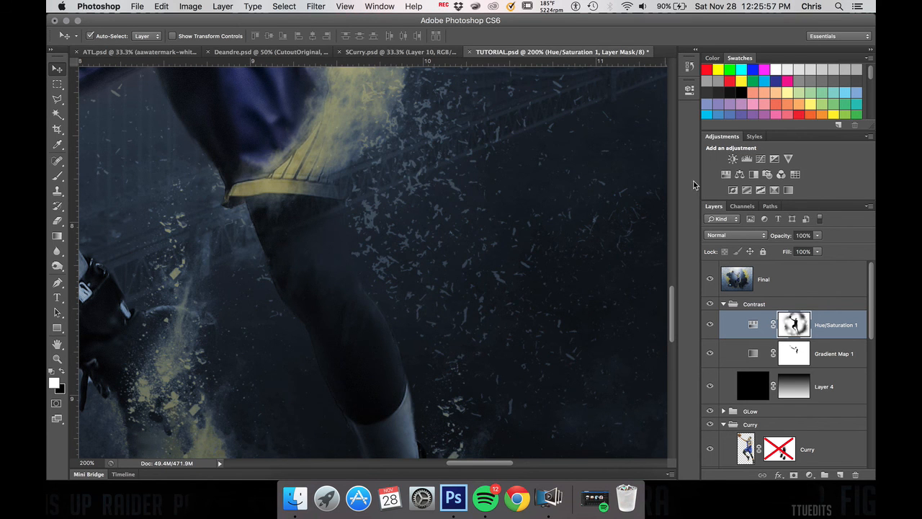
Step: Hide the Final reference layer, and move the CurryBrushes layer above the Curry layer with its visibility on
click(710, 279)
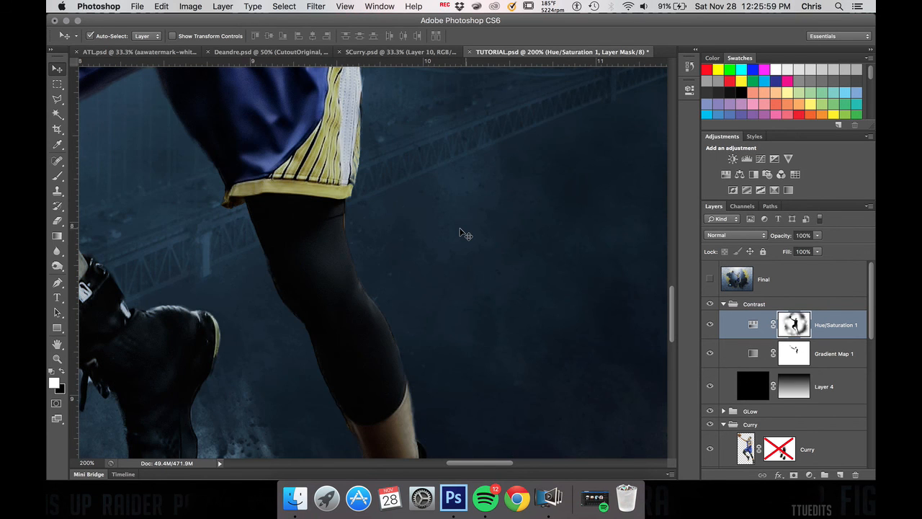
scroll(461, 234, up, 10)
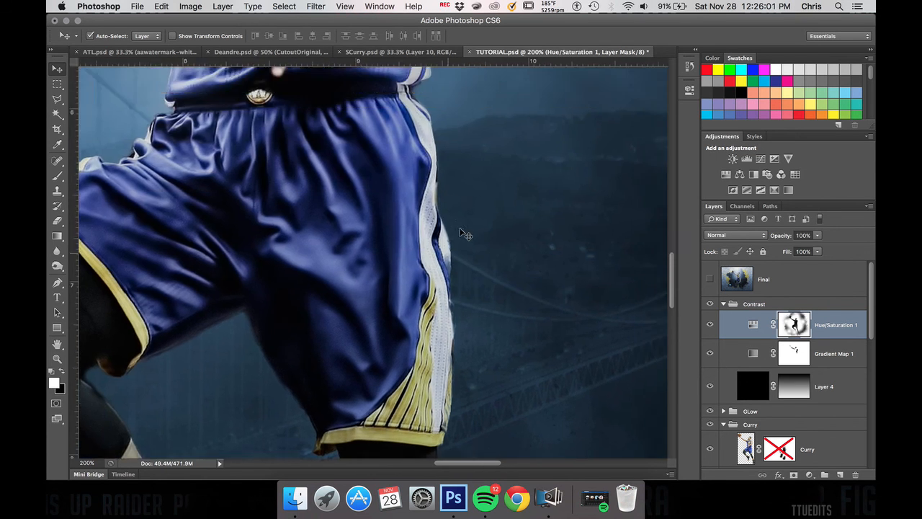
key(super+minus)
scroll(791, 414, down, 4)
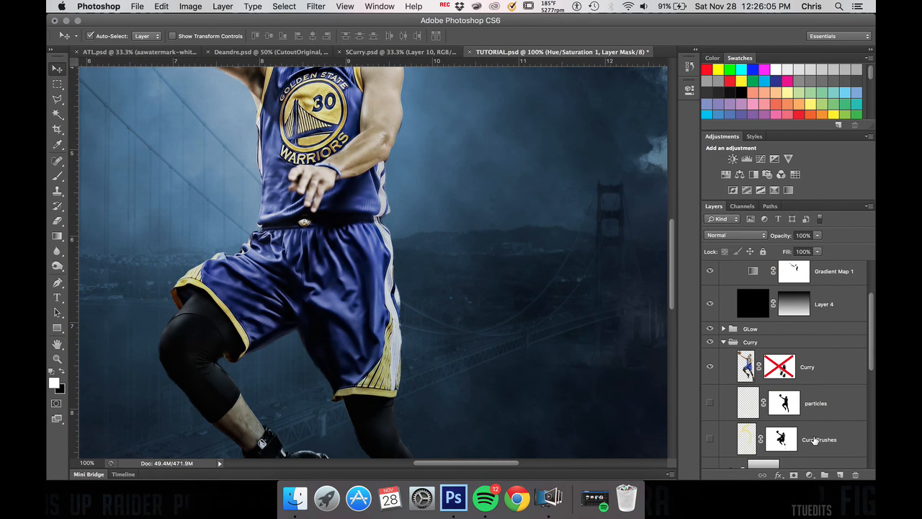
click(815, 438)
click(710, 441)
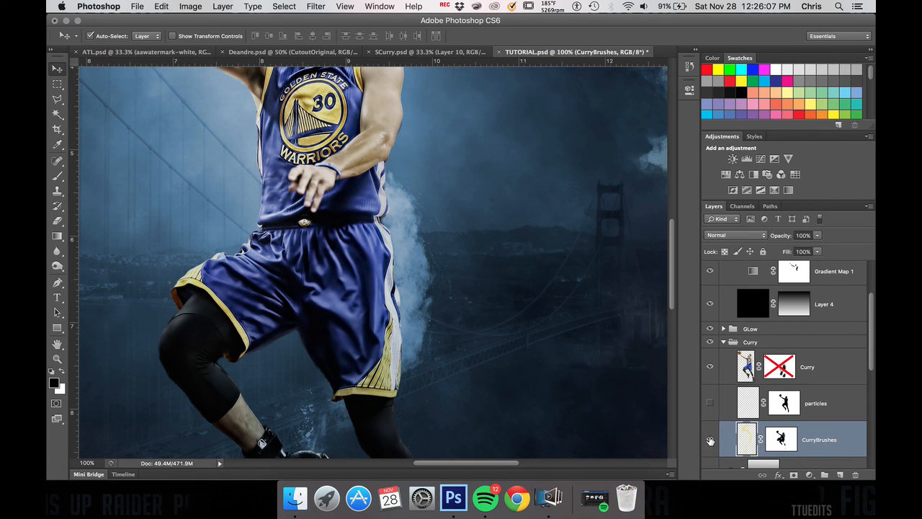
click(710, 440)
drag(810, 441, 778, 362)
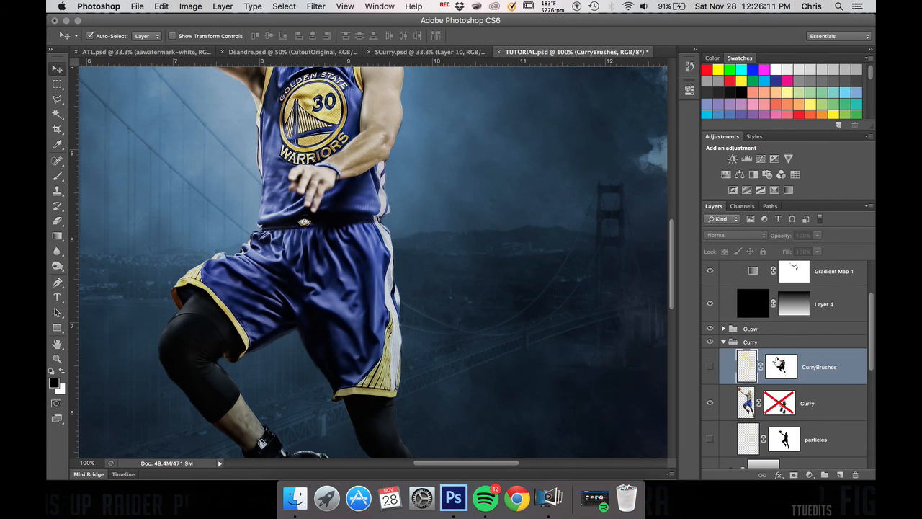
click(711, 368)
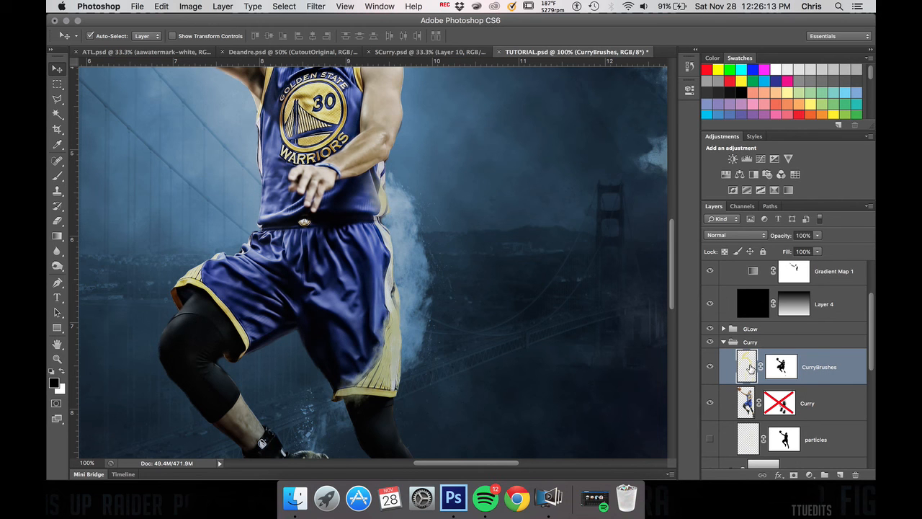
Step: Load the CurryBrushes layer as a selection, try filling it on the Hue/Saturation mask, and deselect
ctrl+click(750, 370)
scroll(793, 339, up, 3)
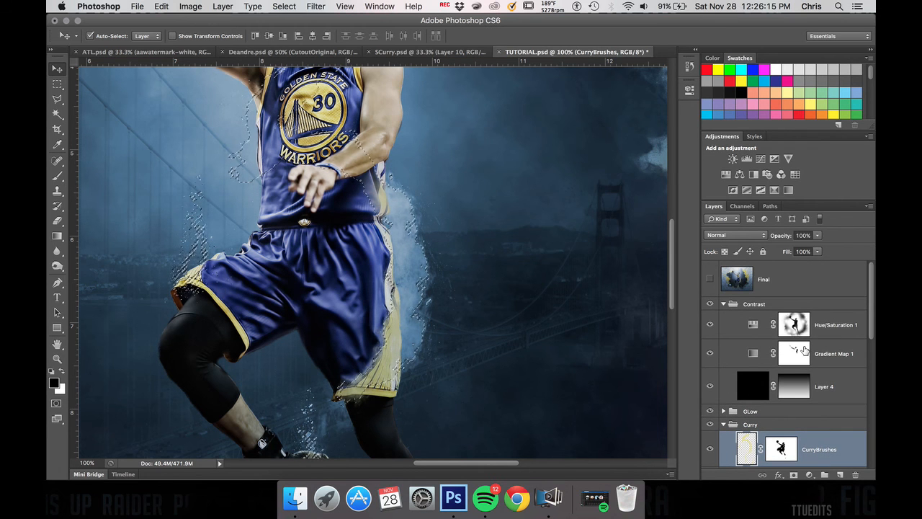
click(802, 317)
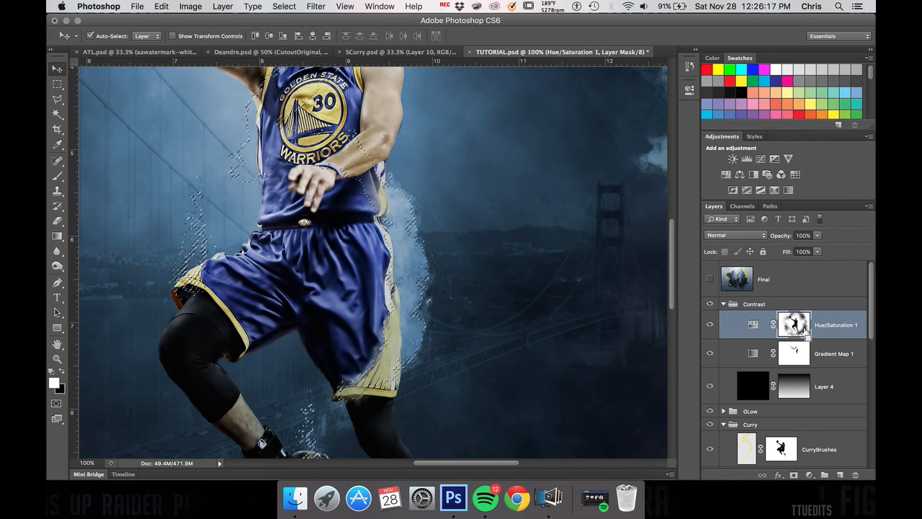
key(x)
key(alt+BackSpace)
key(super+z)
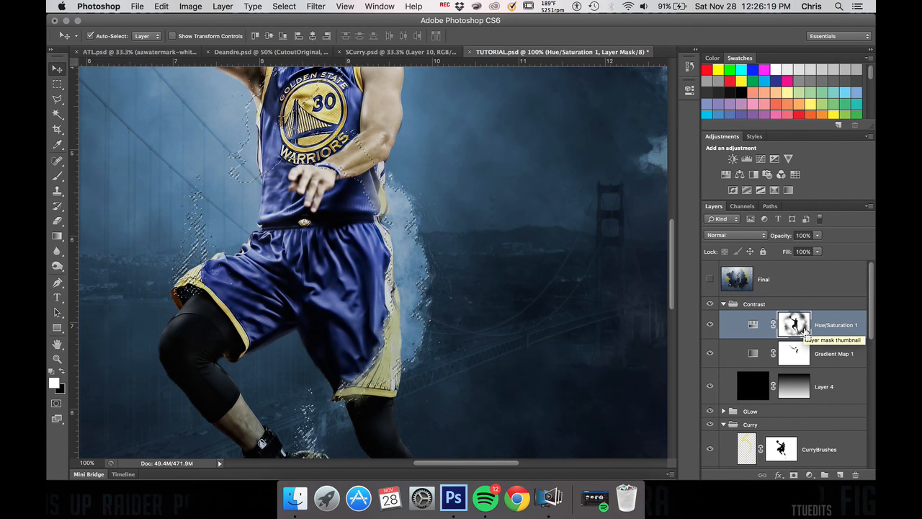
key(super+d)
Step: Add a new blank layer above CurryBrushes in the Curry group and hide the CurryBrushes layer
scroll(808, 402, down, 4)
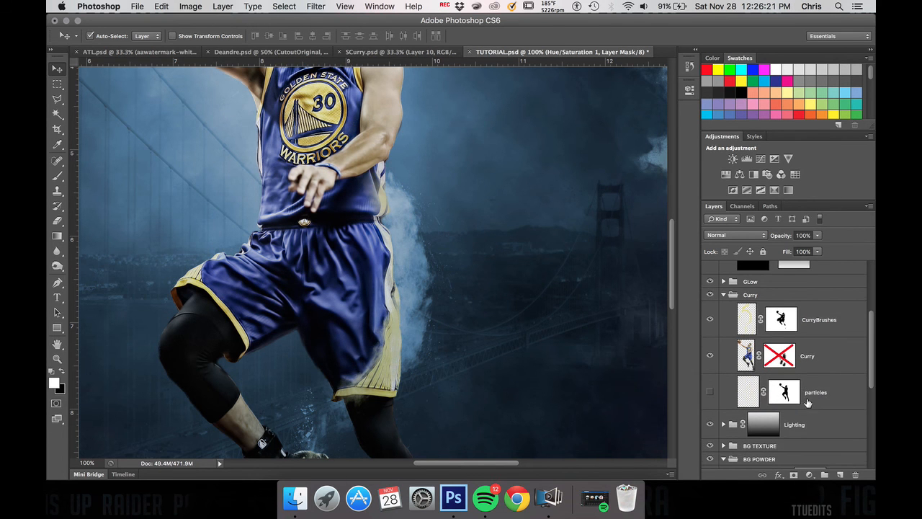
click(830, 329)
click(840, 475)
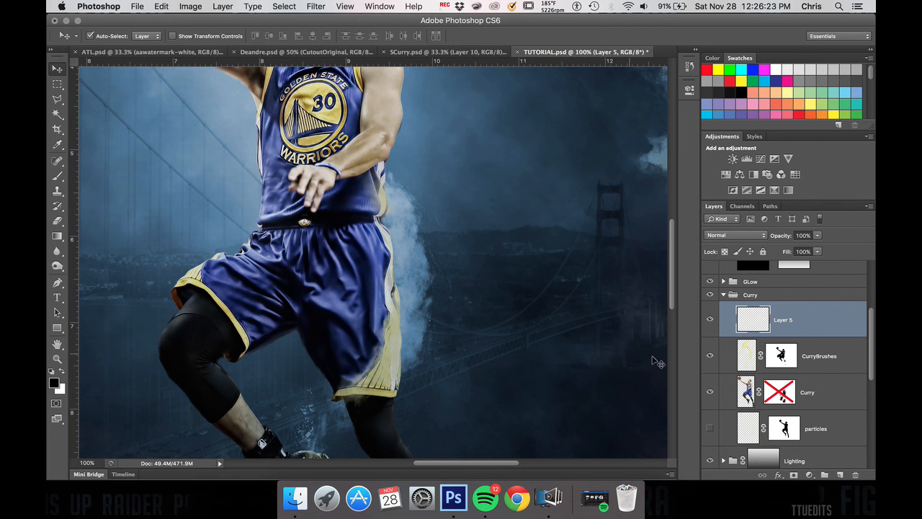
click(709, 356)
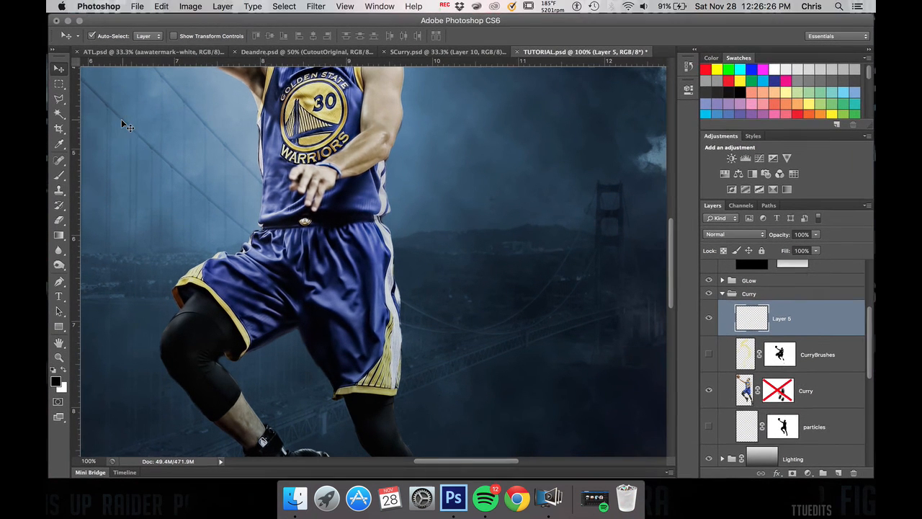
Step: Choose the 3620 px powder brush for the new layer and reduce its size to 700 px
key(b)
click(104, 37)
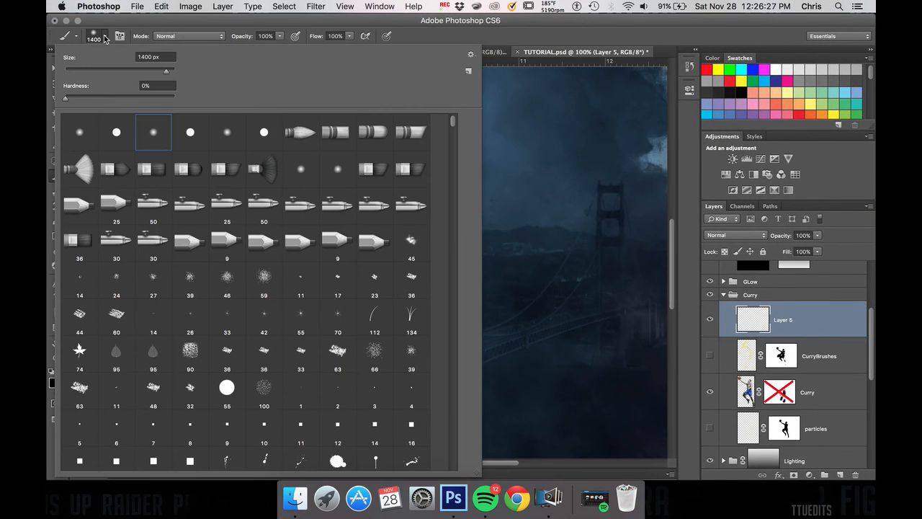
drag(456, 122, 459, 195)
mouse_move(459, 193)
mouse_down()
mouse_move(461, 222)
mouse_move(451, 224)
mouse_move(452, 213)
mouse_up()
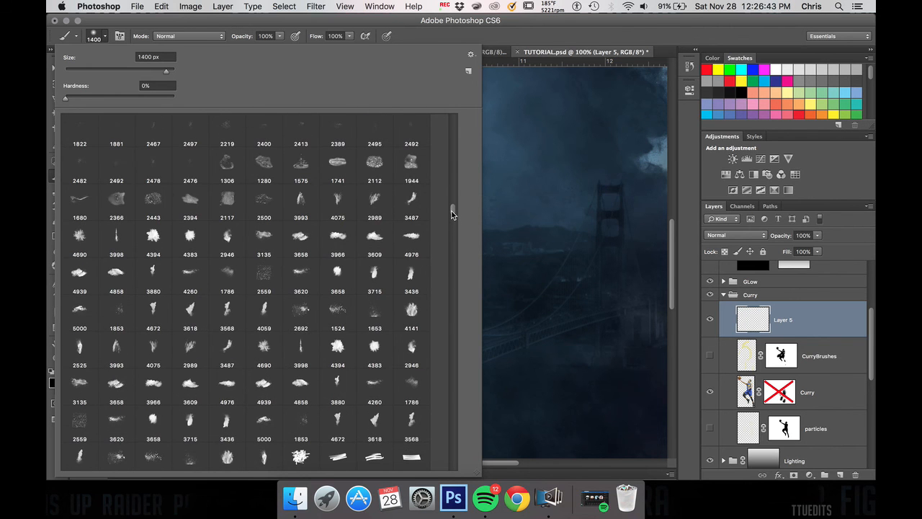
click(303, 279)
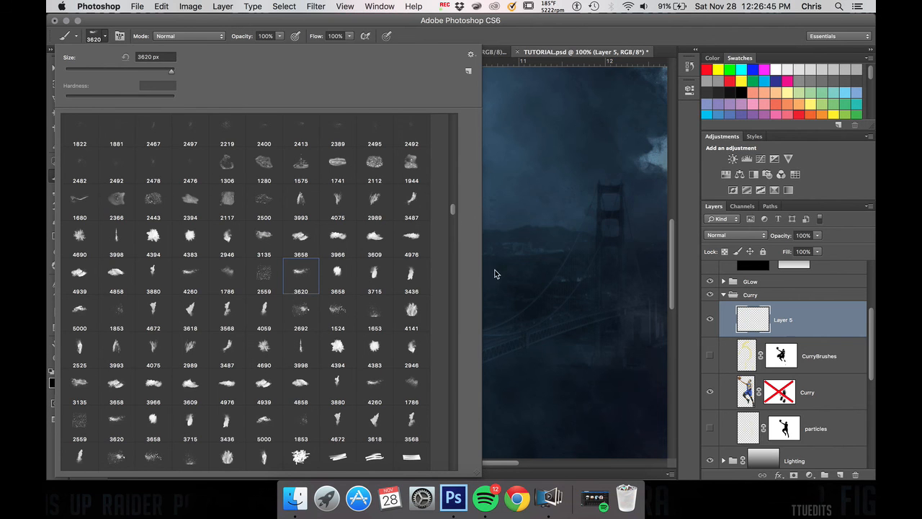
click(567, 264)
click(521, 282)
key(super+z)
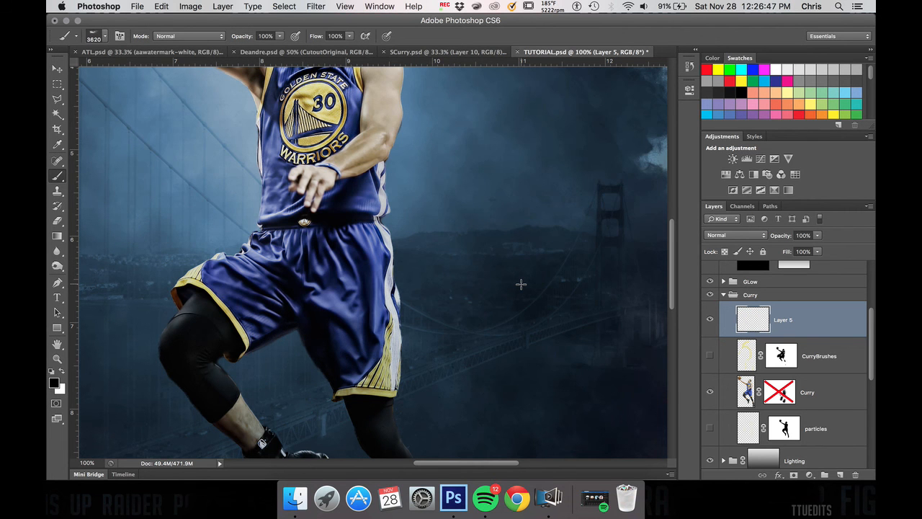
key(bracketleft)
key(bracketleft)
key(bracketleft)
key(bracketleft)
key(bracketleft)
key(bracketleft)
key(bracketleft)
key(bracketleft)
key(bracketleft)
key(bracketleft)
key(bracketleft)
key(bracketleft)
key(bracketleft)
key(bracketleft)
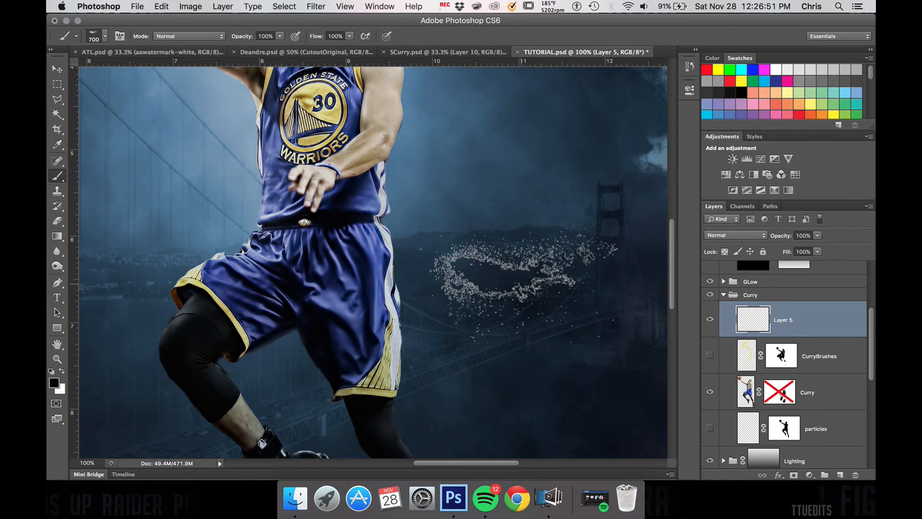
Step: Sample the muted yellow from the trim of the player's shorts as the brush colour
key(i)
mouse_move(367, 387)
mouse_down()
mouse_move(367, 379)
mouse_move(363, 387)
mouse_up()
key(b)
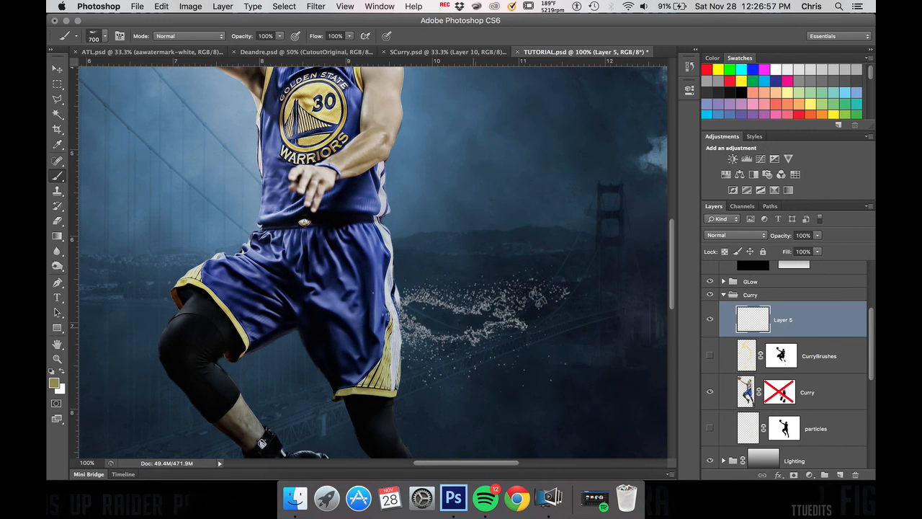
Step: Rotate the powder brush tip to an angle of 67° and set its size to 509 px
key(F5)
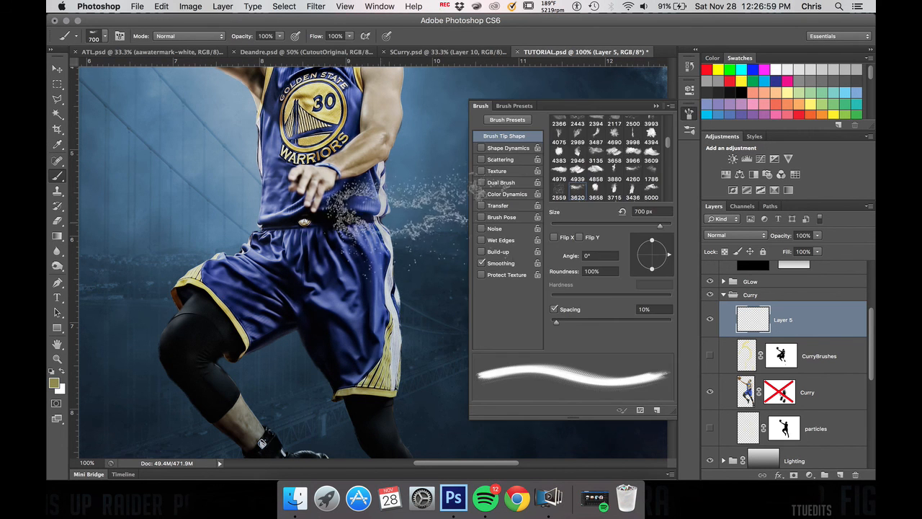
drag(670, 255, 658, 240)
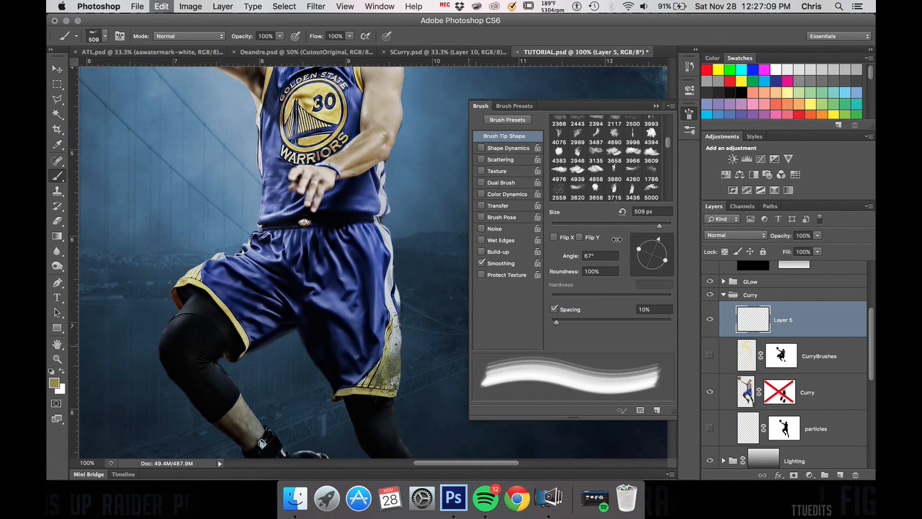
click(656, 107)
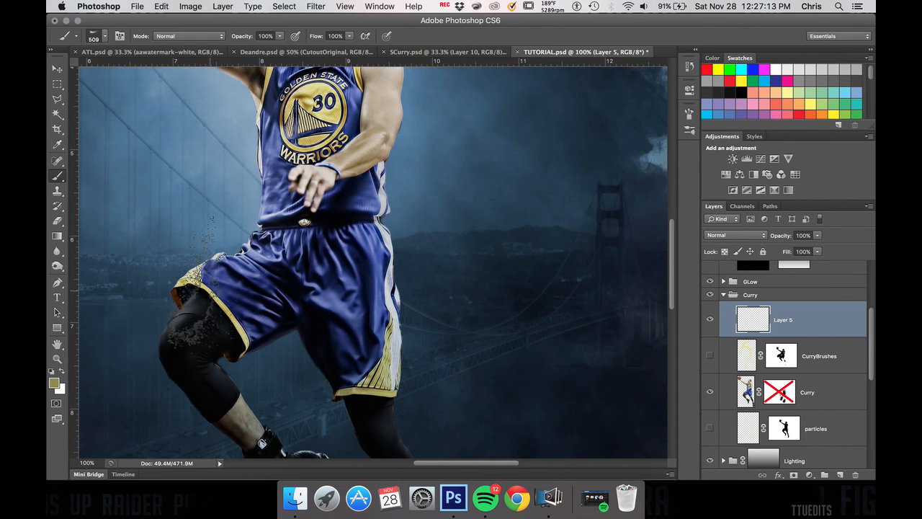
Step: Sample the gold from the jersey's logo and try stamping powder along the side of the shorts
key(i)
drag(322, 83, 311, 94)
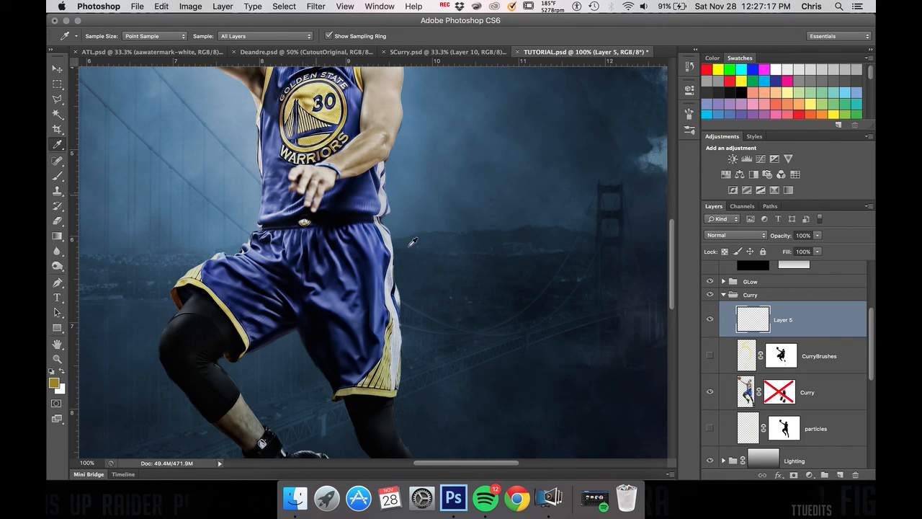
key(b)
click(416, 332)
key(super+z)
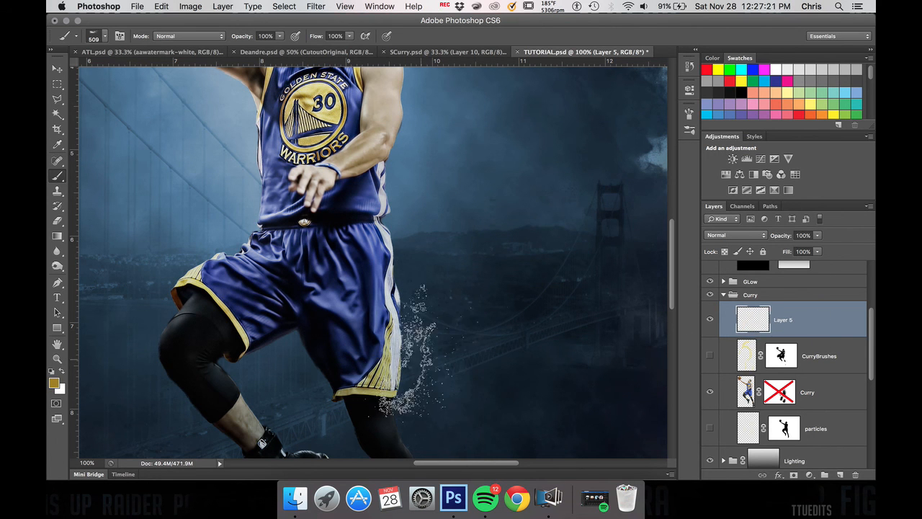
click(420, 349)
key(super+z)
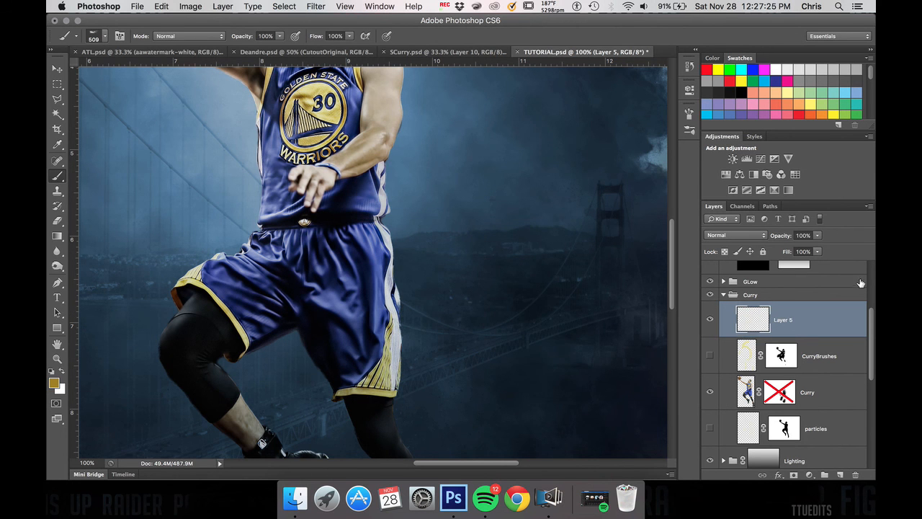
Step: Choose the bright yellow swatch and stamp powder along the side stripe of the shorts on the new layer
click(837, 113)
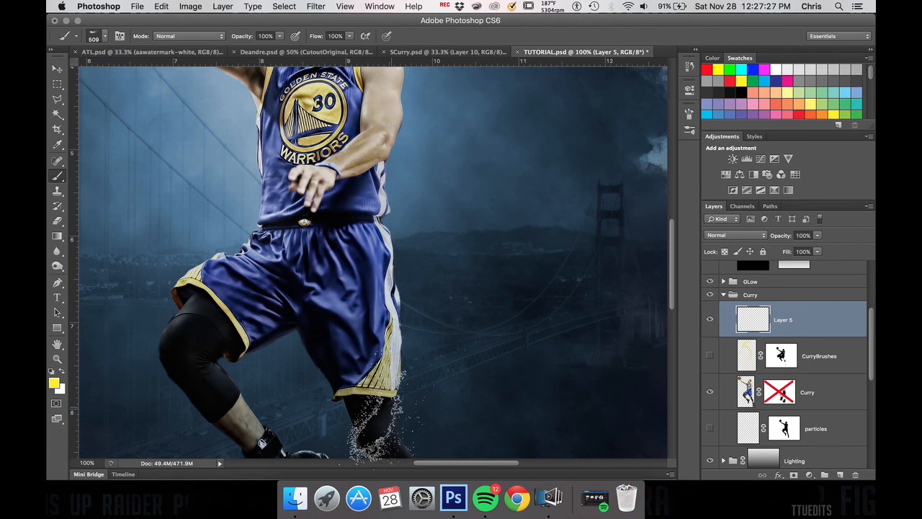
click(416, 331)
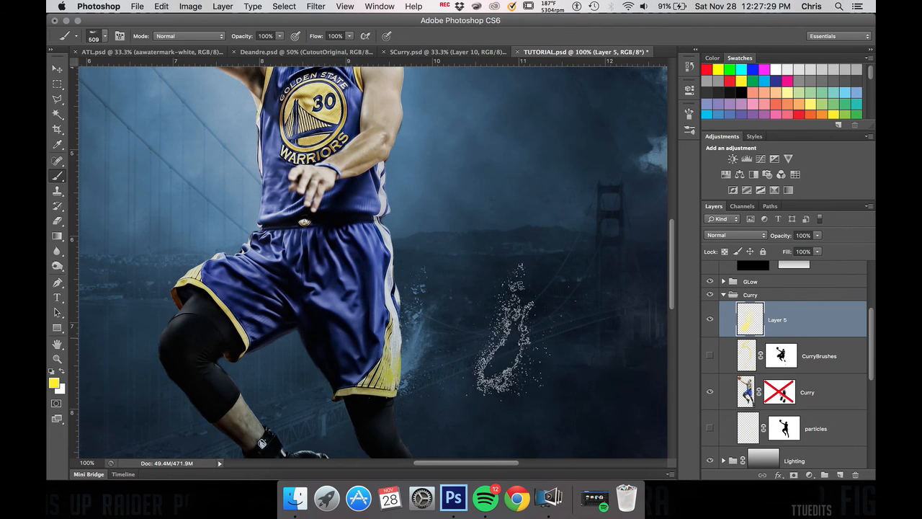
key(super+z)
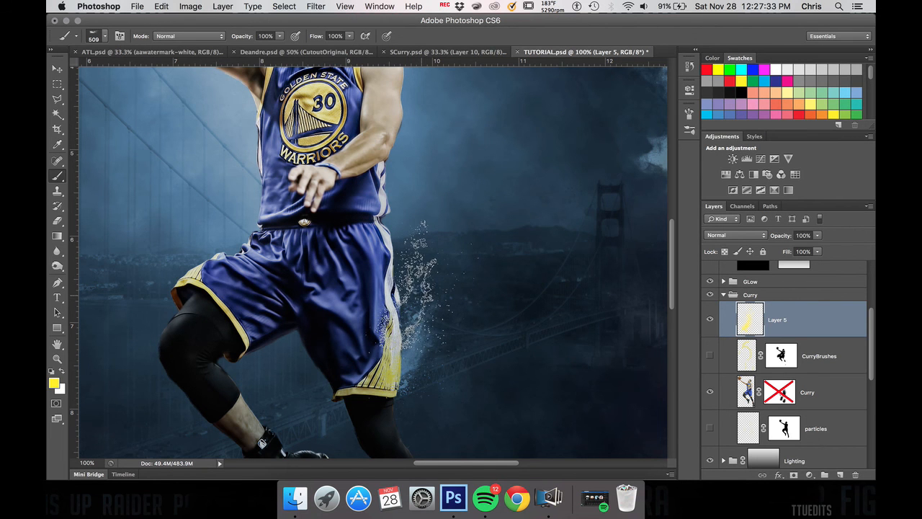
scroll(799, 317, up, 5)
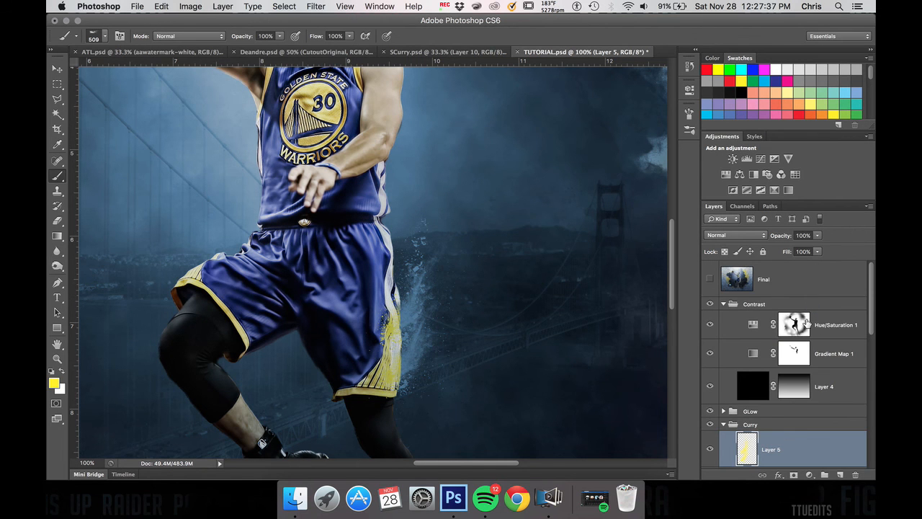
click(415, 274)
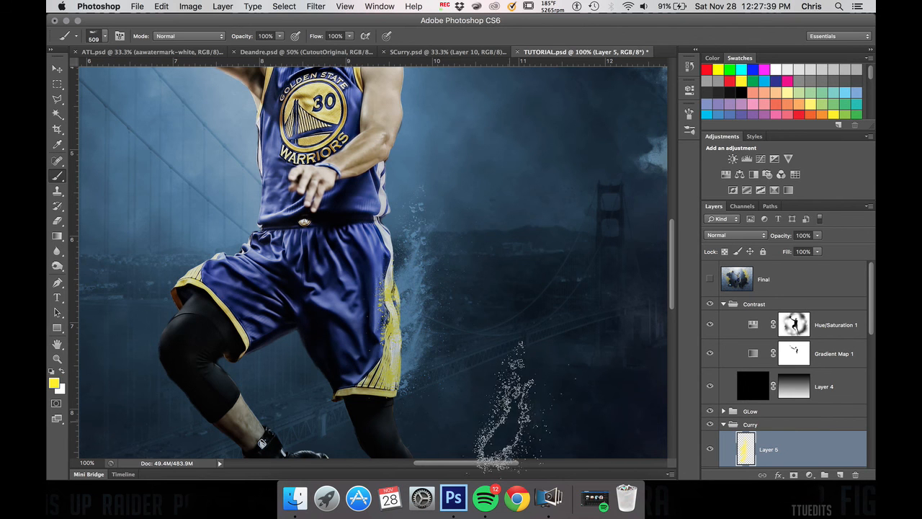
Step: Undo the last powder stamp and enlarge the powder brush to 900 px
key(super+z)
key(bracketright)
key(bracketright)
key(bracketright)
key(bracketright)
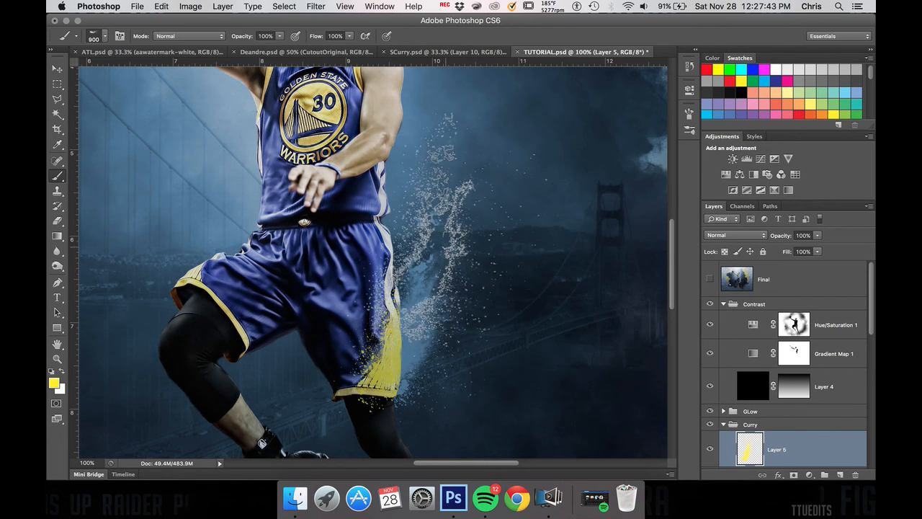
Step: Stamp yellow powder on Layer 5 over the shorts' hem at the player's raised knee with the 900 px brush
click(210, 250)
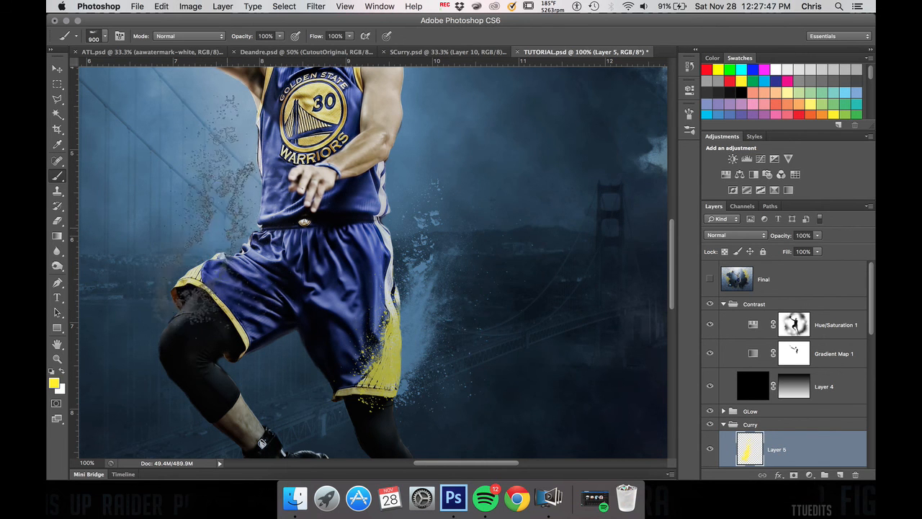
scroll(467, 224, up, 5)
scroll(467, 223, up, 1)
scroll(467, 223, right, 1)
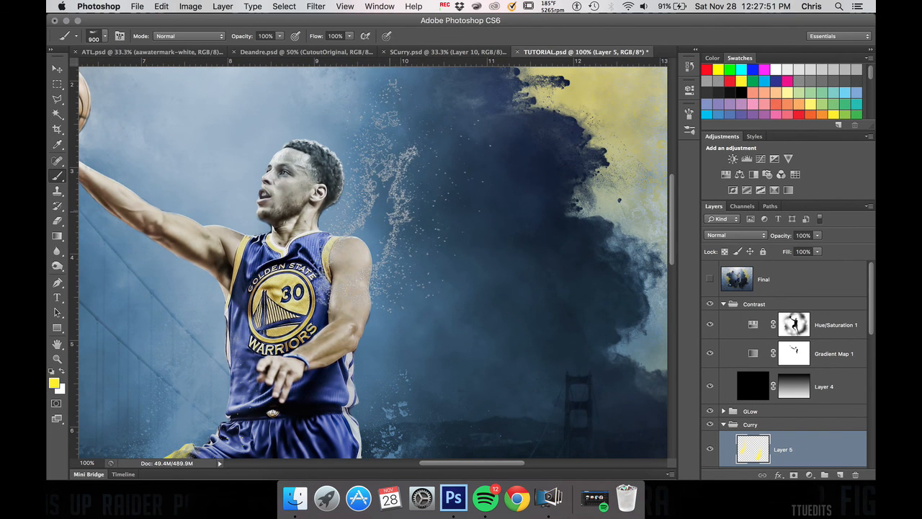
Step: Reduce the powder brush to 500 px and stamp yellow powder over the shoe of the player's raised leg
key(bracketleft)
key(bracketleft)
key(bracketleft)
key(bracketleft)
scroll(389, 216, down, 7)
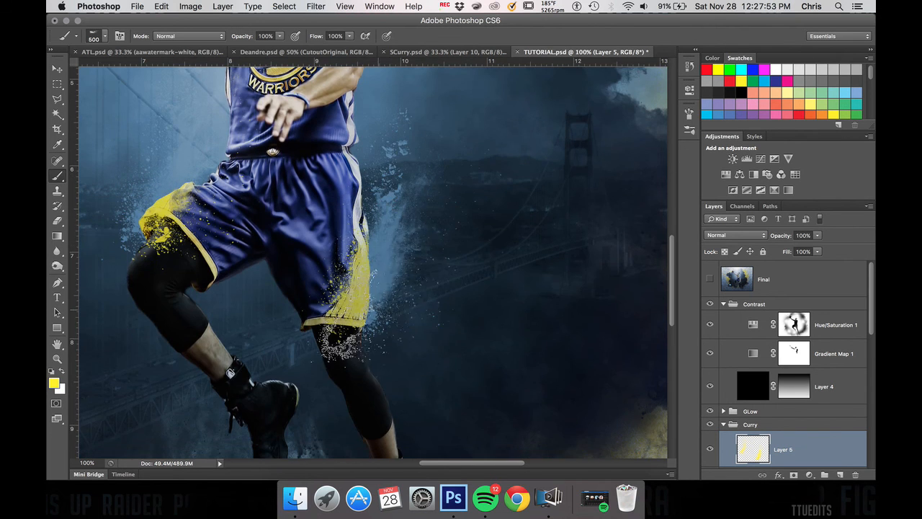
scroll(378, 328, down, 4)
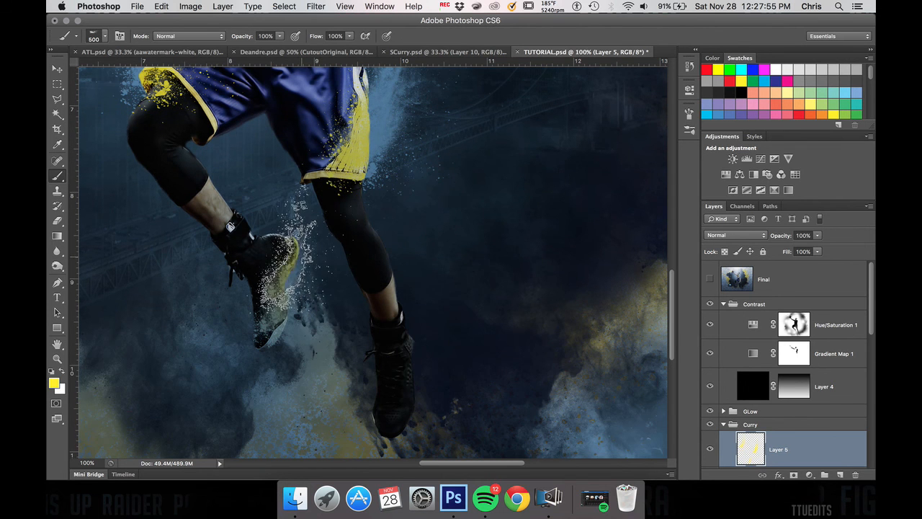
Step: Enlarge the powder brush to 900 px and stamp yellow powder over the shoe of the player's extended leg
scroll(468, 331, down, 4)
scroll(468, 331, left, 2)
key(bracketright)
key(bracketright)
key(bracketright)
key(bracketright)
click(447, 216)
scroll(569, 238, up, 4)
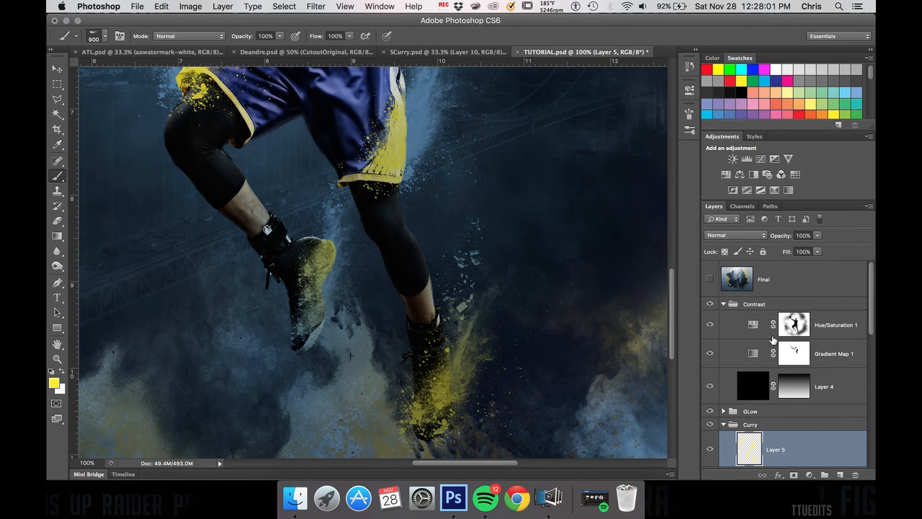
Step: Load the Layer 5 powder as a selection, fill it on the Hue/Saturation 1 mask to brighten the yellow, and deselect
key(super+minus)
key(super+minus)
scroll(459, 191, up, 5)
scroll(459, 191, left, 2)
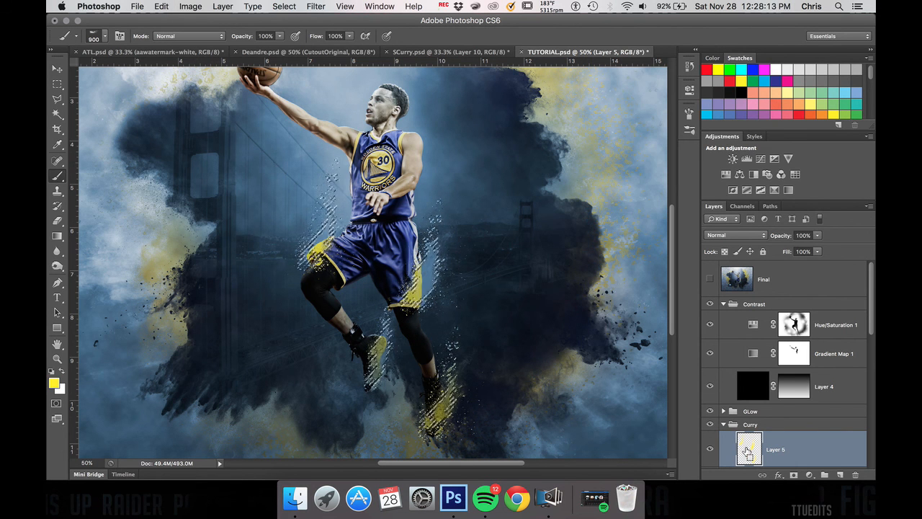
click(794, 324)
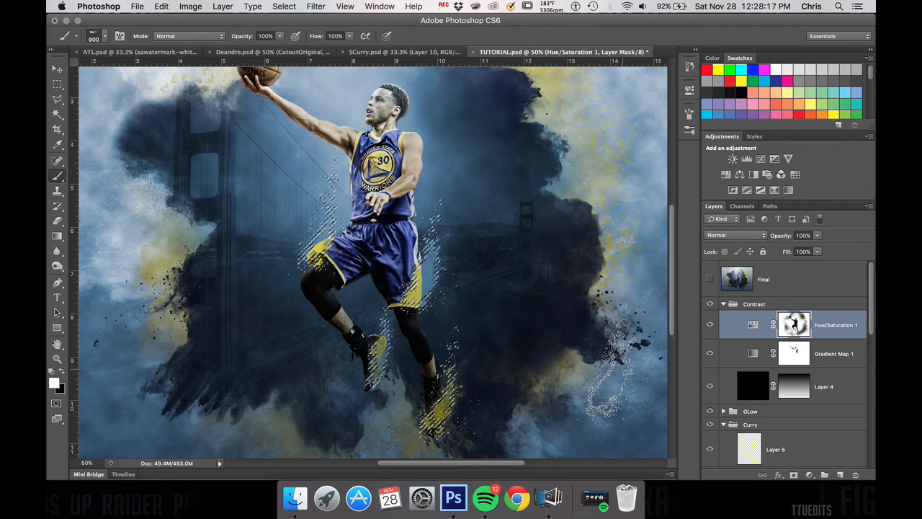
drag(625, 372, 590, 412)
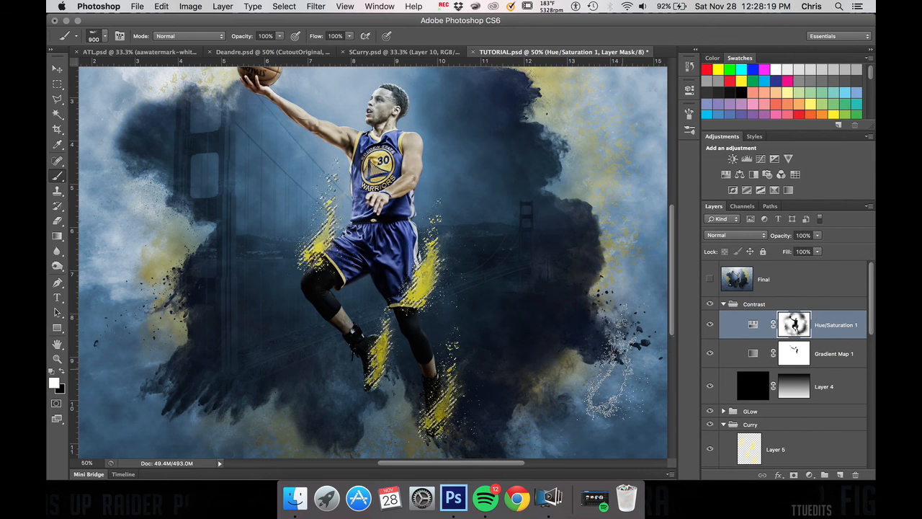
key(ctrl+z)
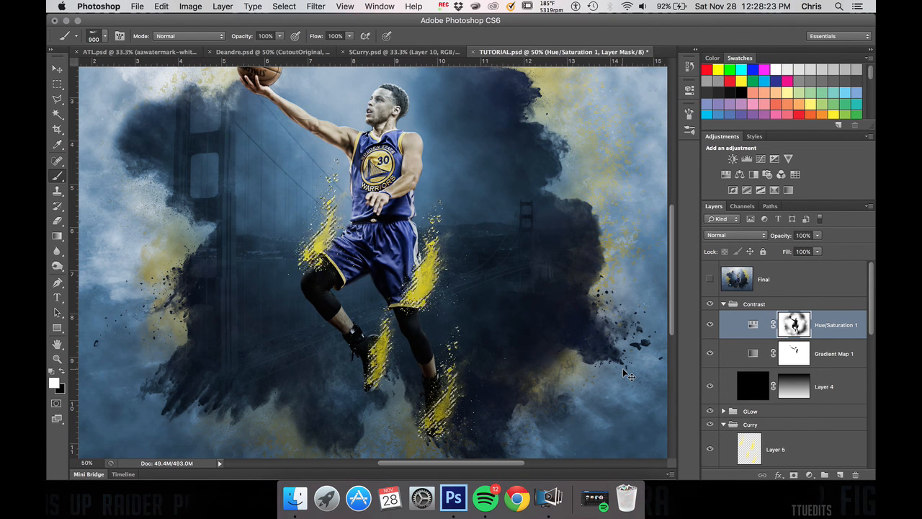
key(ctrl+z)
key(ctrl+z)
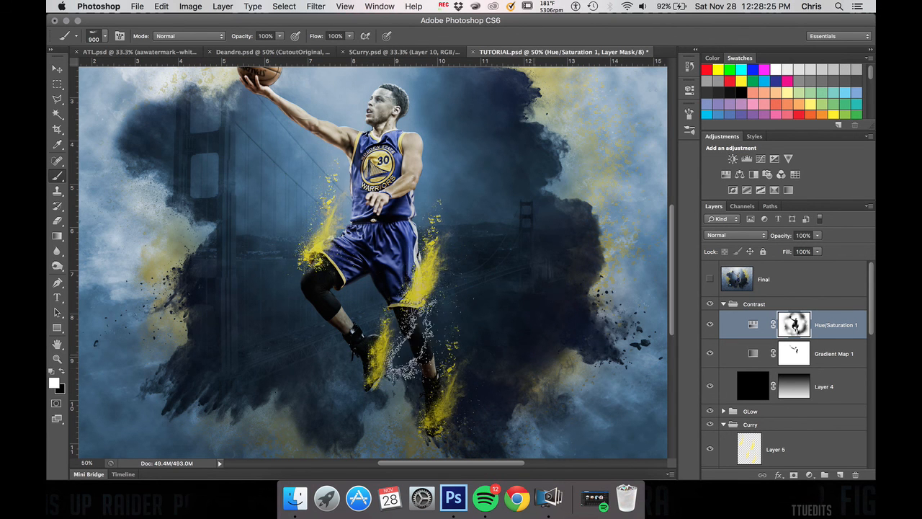
drag(628, 376, 637, 340)
key(ctrl+z)
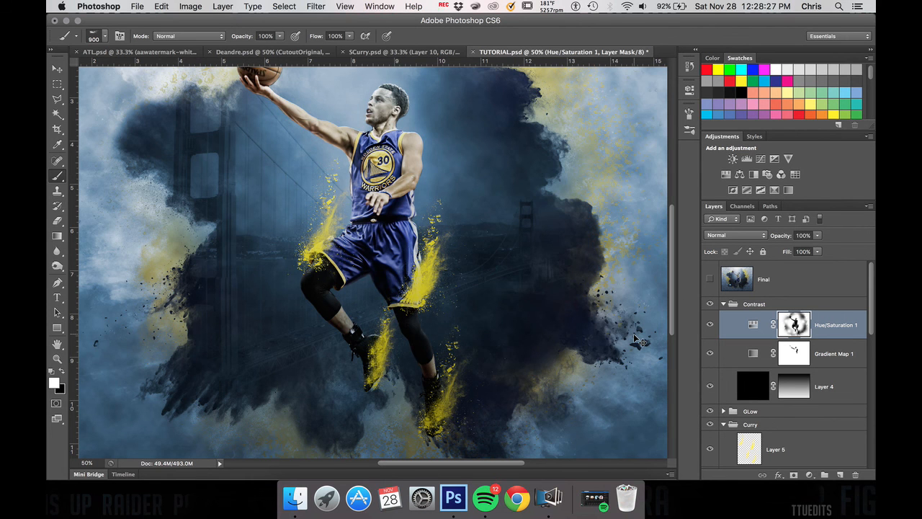
Step: Compare the whole composition with the finished reference by showing and hiding the Final layer, leaving it hidden
key(ctrl+minus)
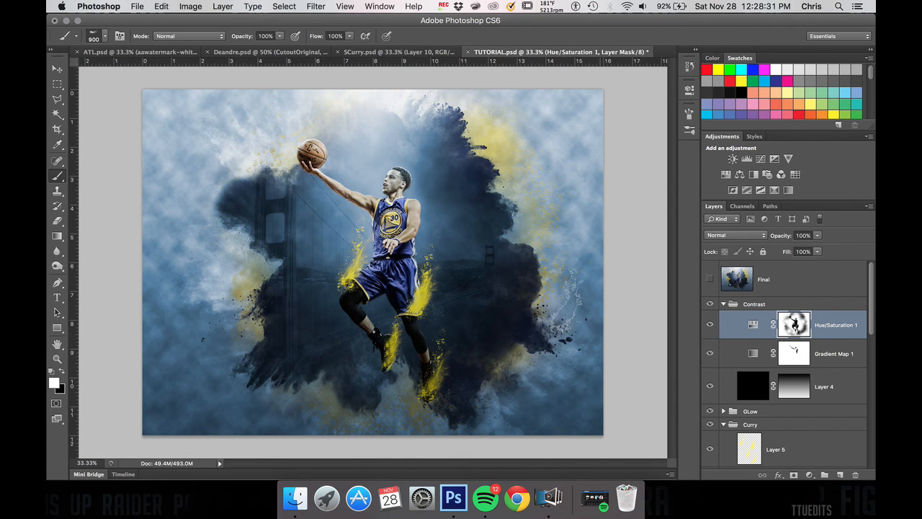
click(712, 279)
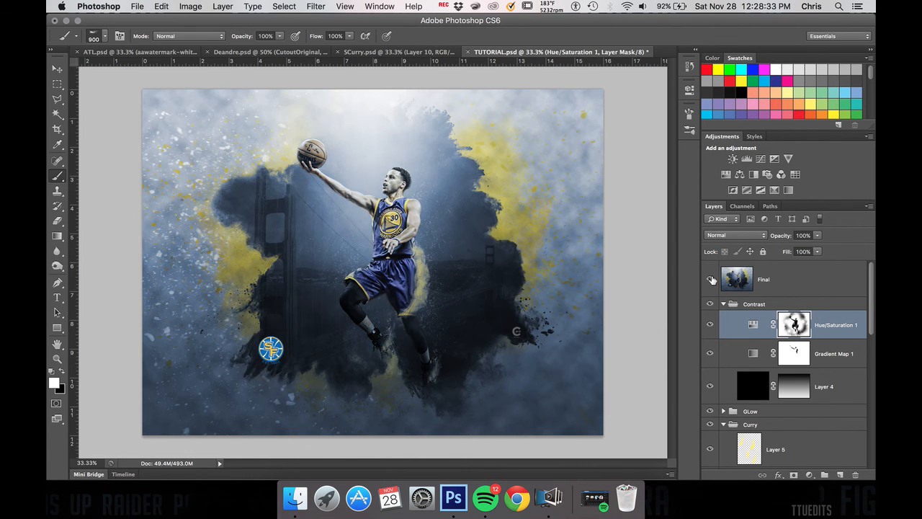
click(711, 280)
click(712, 280)
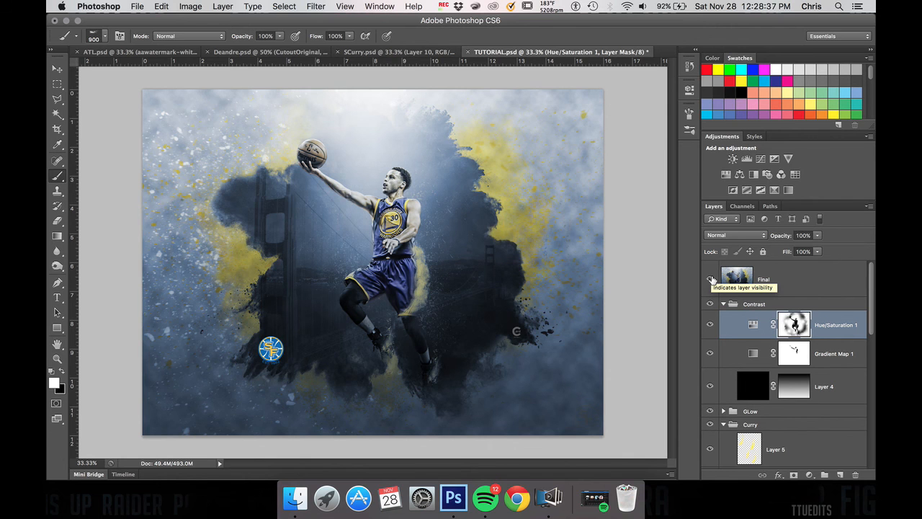
click(712, 280)
click(712, 279)
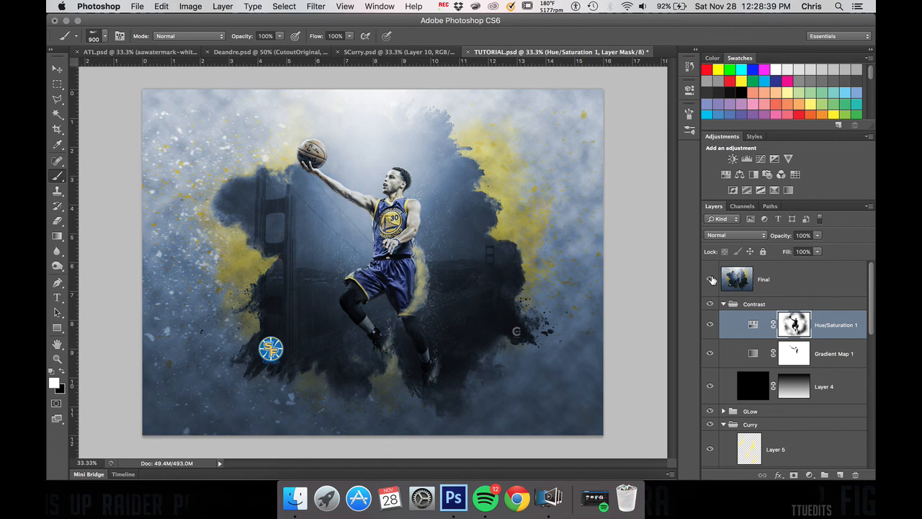
click(712, 280)
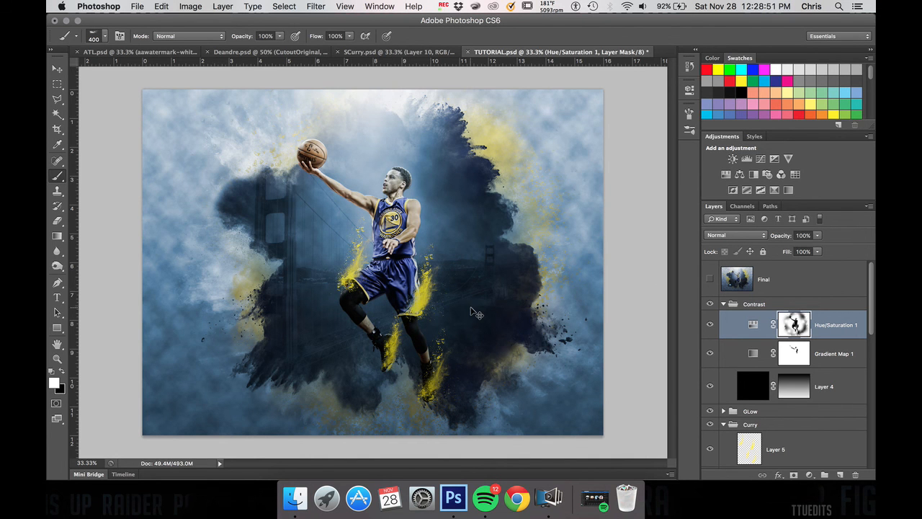
Step: Examine the yellow powder around the shorts and shoes up close, and check the full composition
key(super+equal)
key(super+equal)
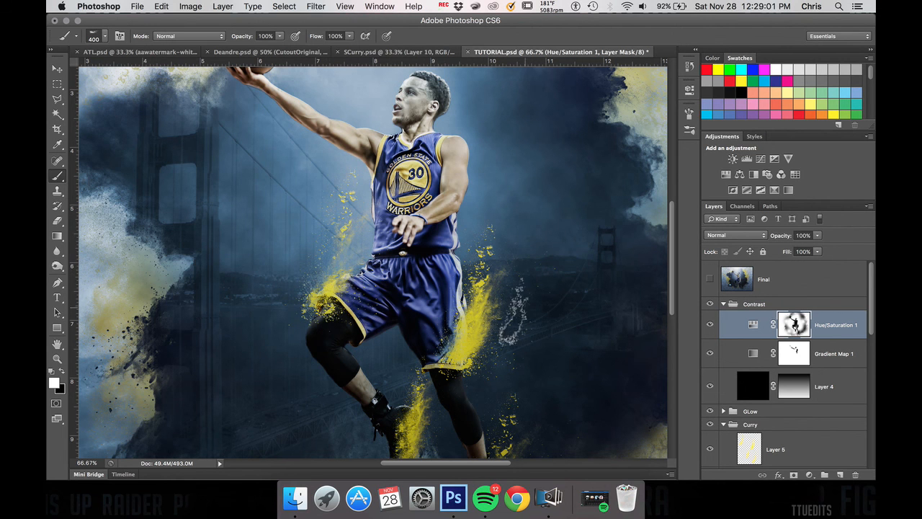
scroll(554, 353, down, 5)
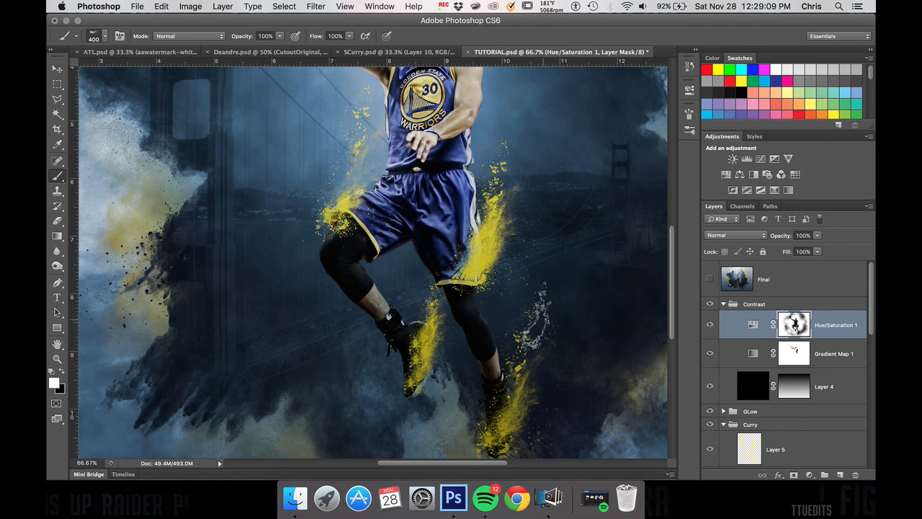
scroll(567, 353, down, 7)
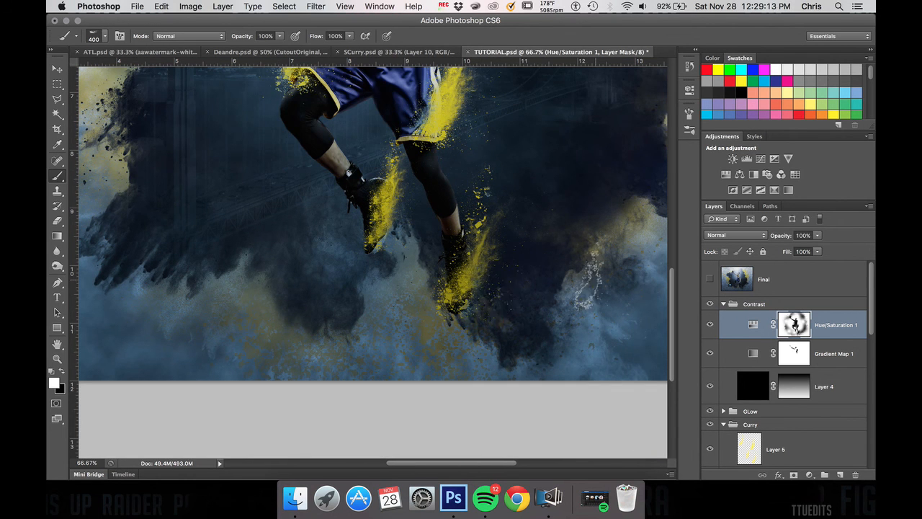
scroll(589, 281, up, 7)
scroll(589, 281, up, 3)
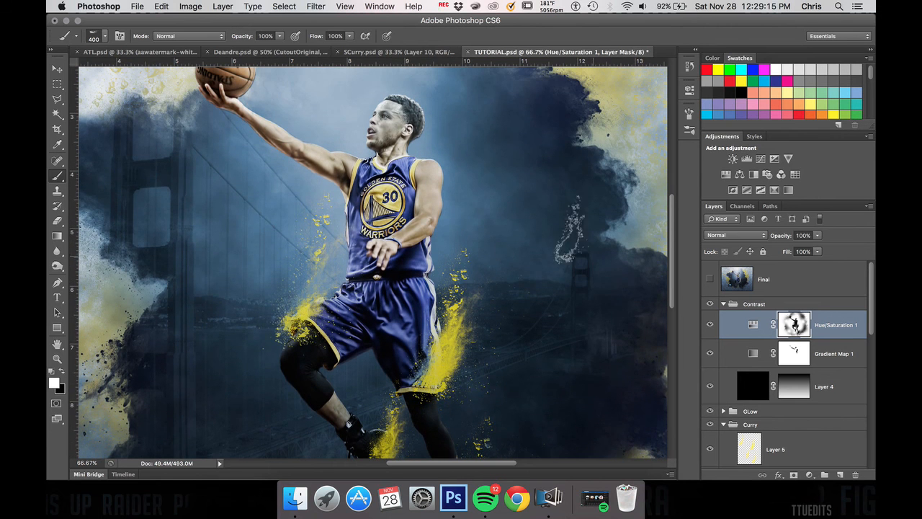
key(super+minus)
key(super+minus)
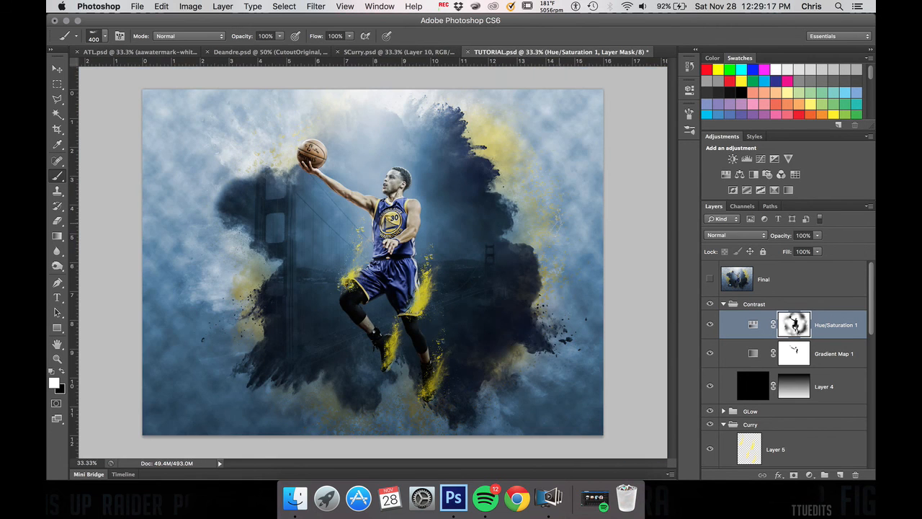